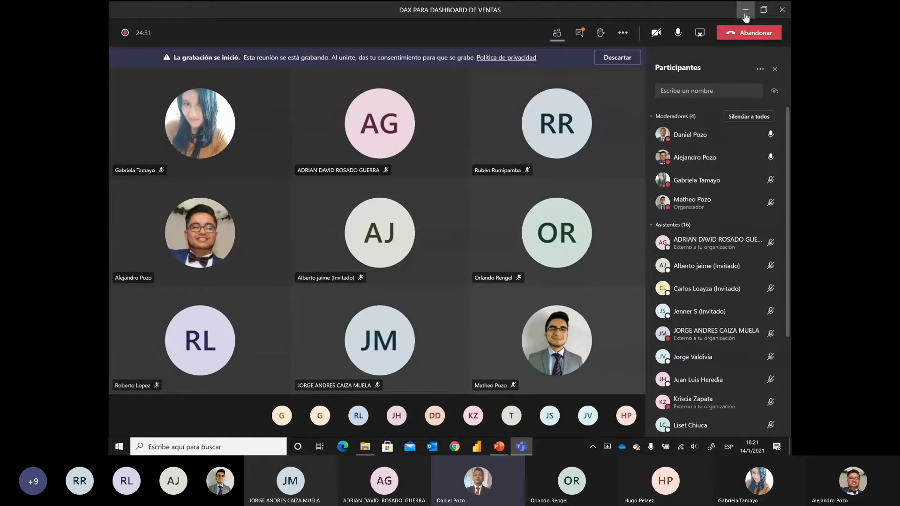
Step: Switch to Power BI Desktop, clearing away the meeting windows and the start screen to reach the blank report
click(745, 15)
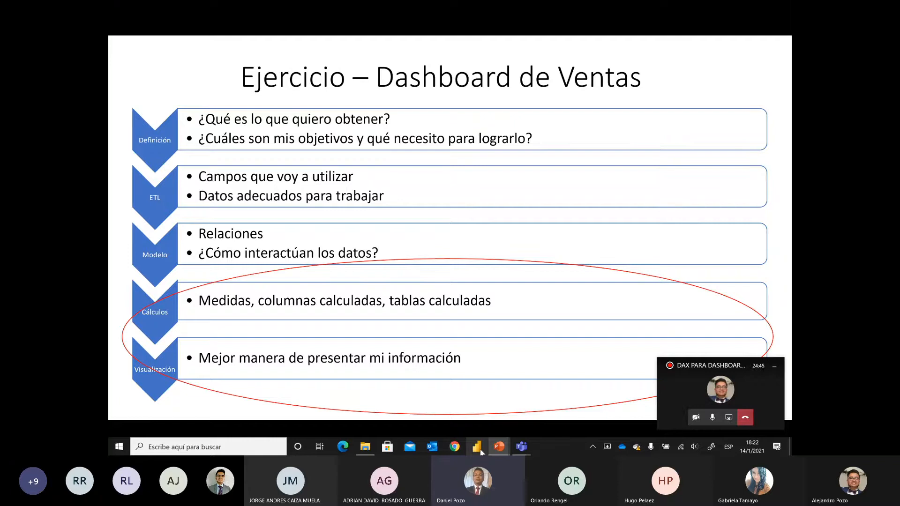
click(477, 451)
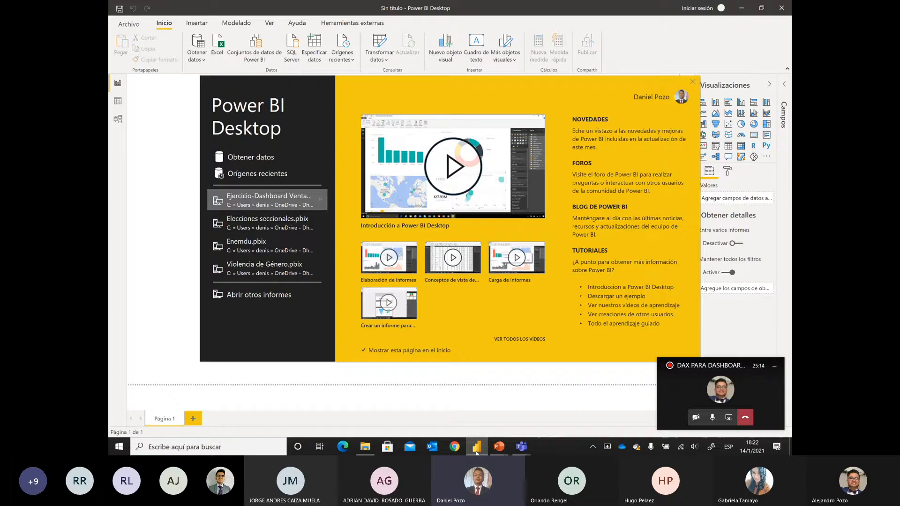
click(693, 82)
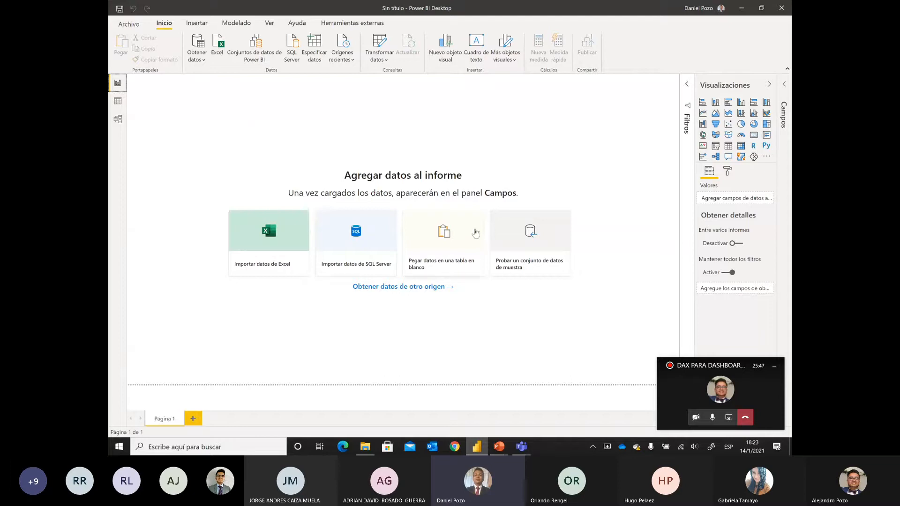
click(774, 367)
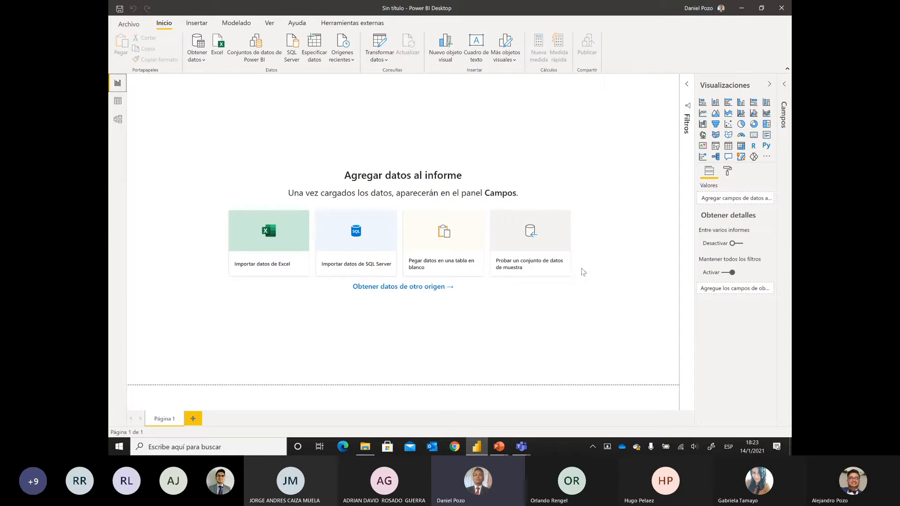
Step: Open the built-in sample dataset and select the financials table of Financial Sample.xlsx for import
click(520, 268)
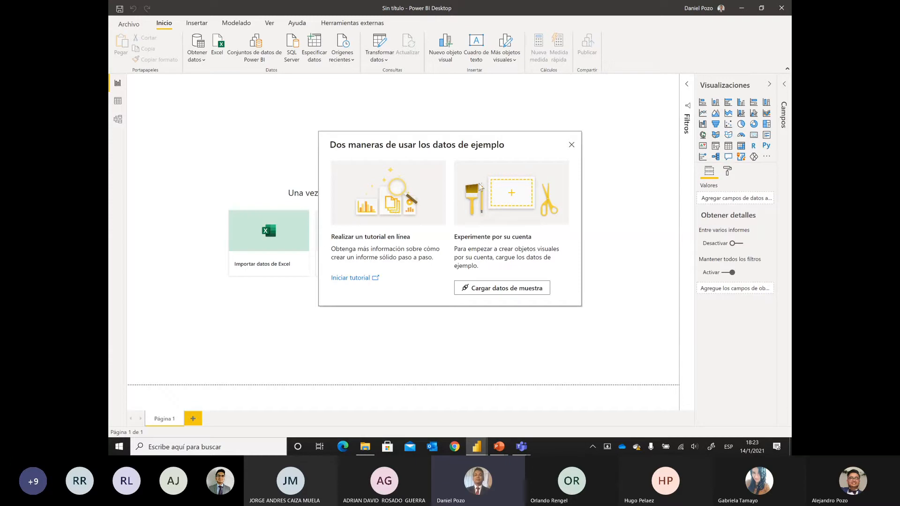
click(487, 291)
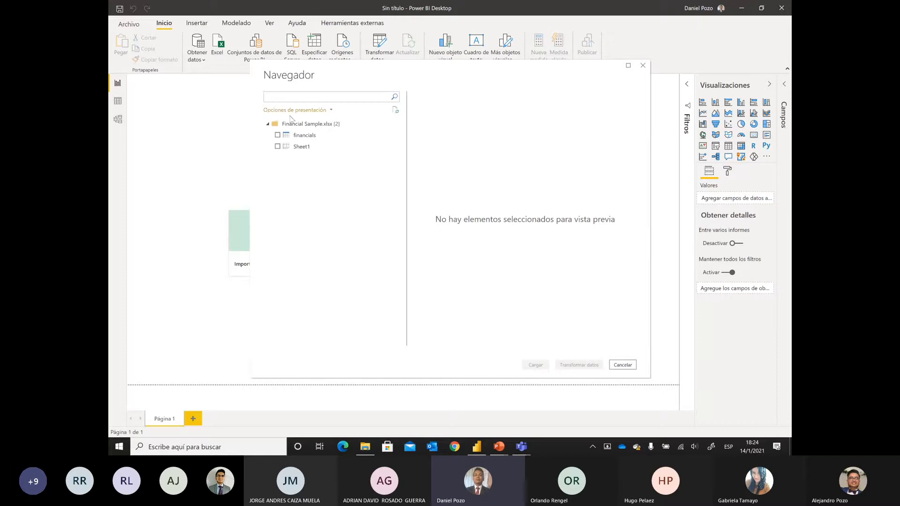
click(277, 136)
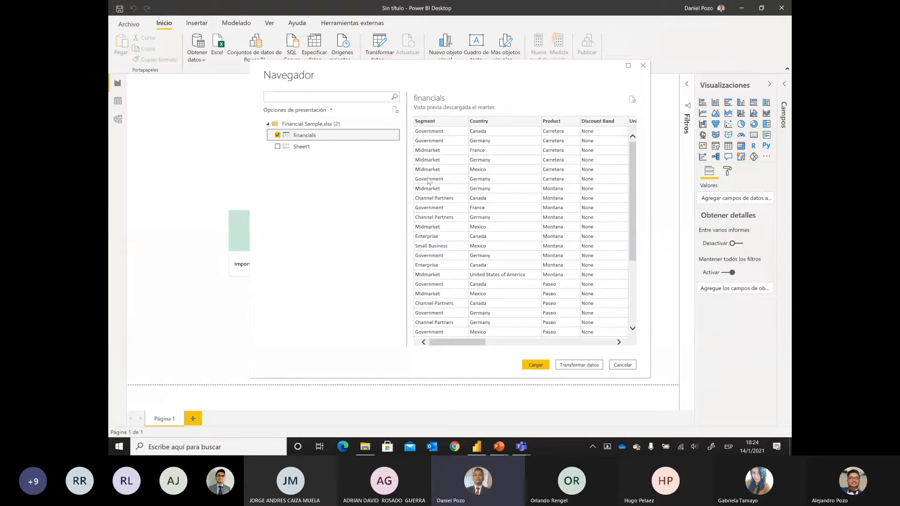
Step: Compare the data previews of the financials table and Sheet1, and check the exercise outline slide
drag(464, 342, 553, 342)
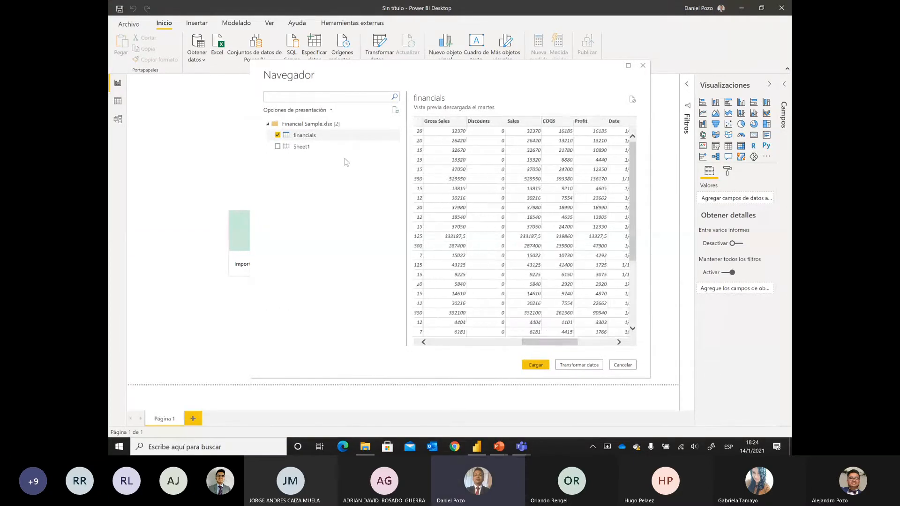
click(312, 148)
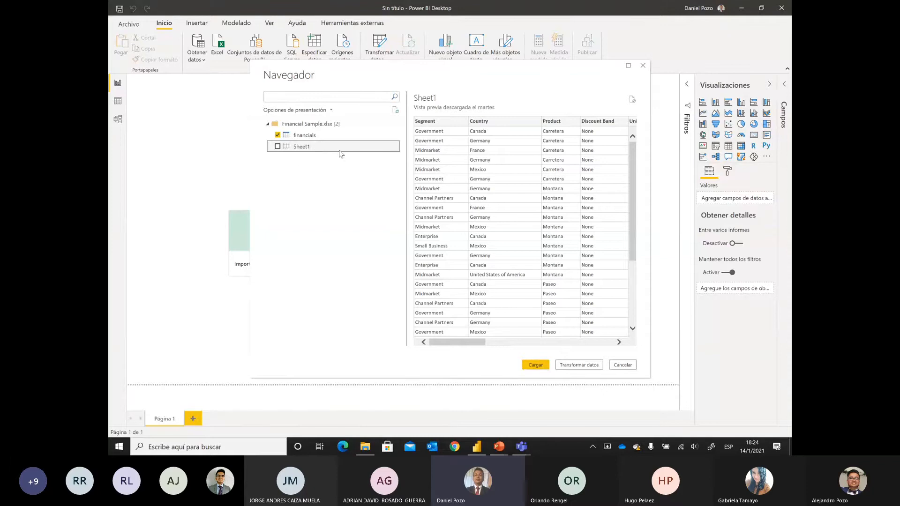
click(307, 136)
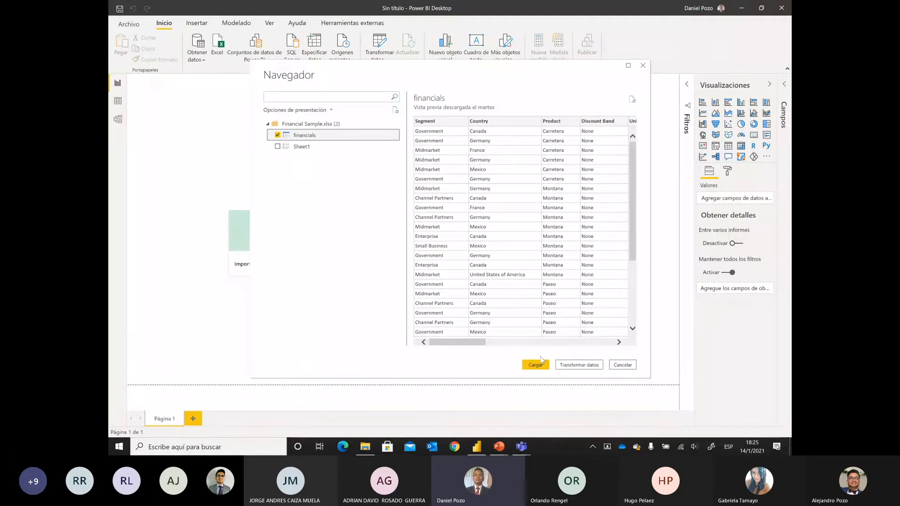
mouse_move(426, 343)
mouse_down()
mouse_move(576, 344)
mouse_move(436, 343)
mouse_up()
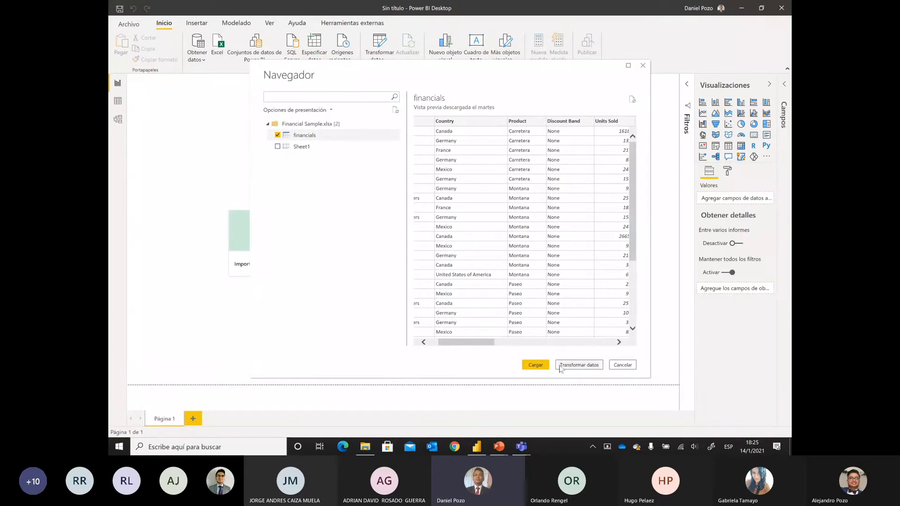
key(alt+Tab)
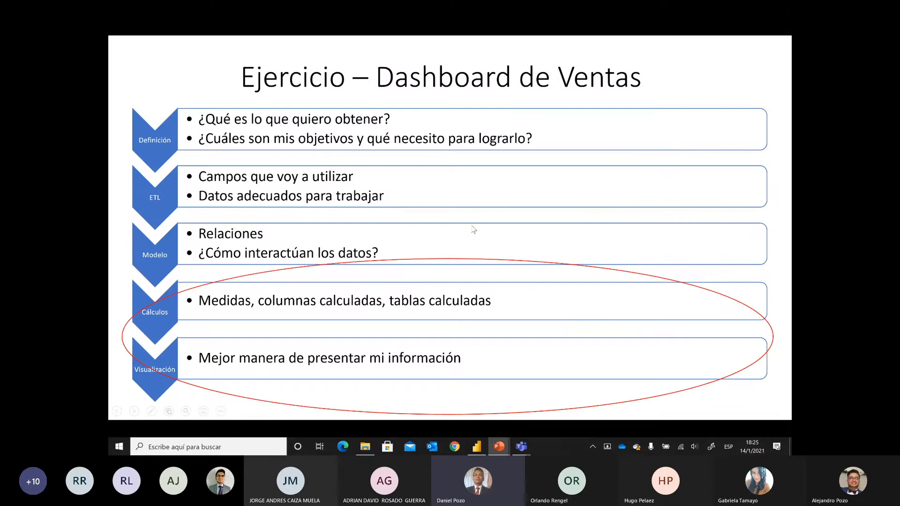
key(alt+Tab)
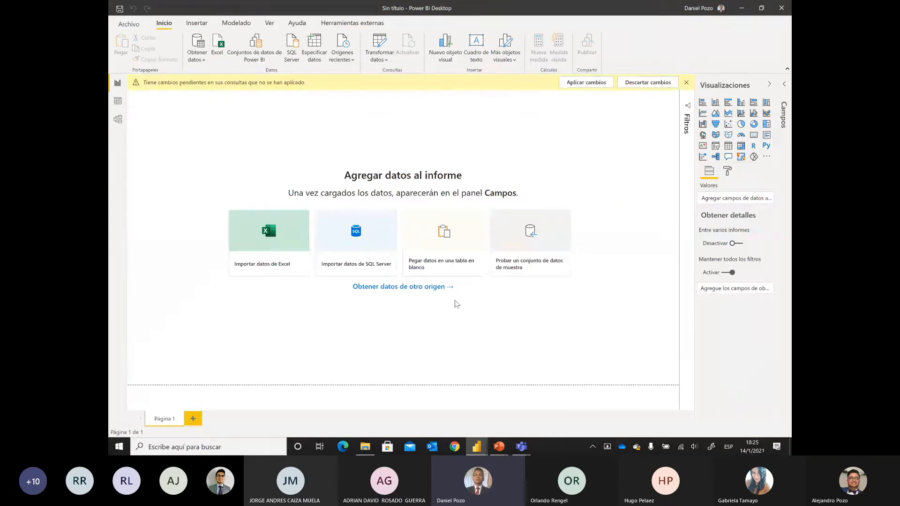
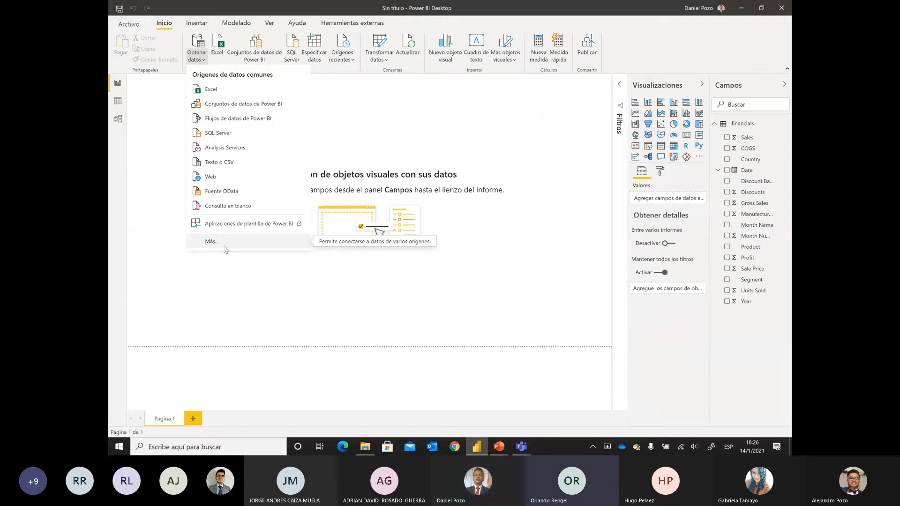
Step: Review the full catalogue of data sources, including the database connectors, without connecting to any
click(225, 246)
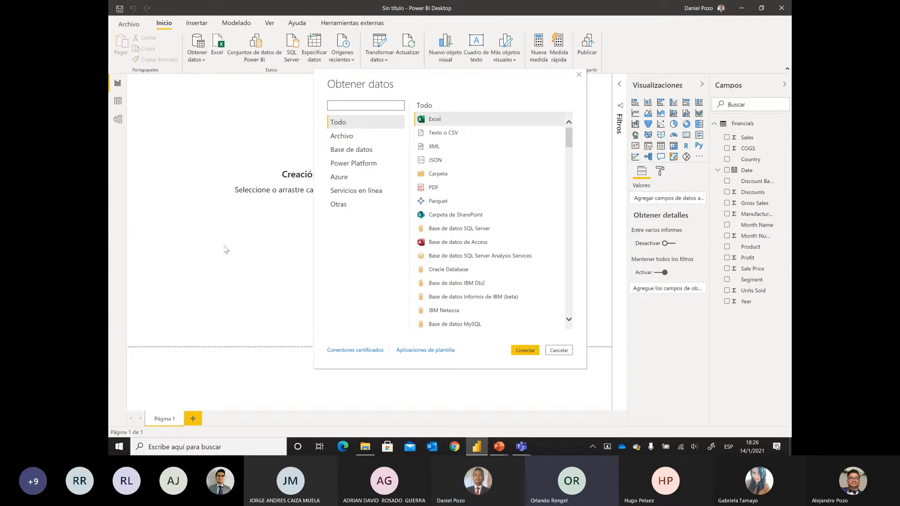
click(353, 156)
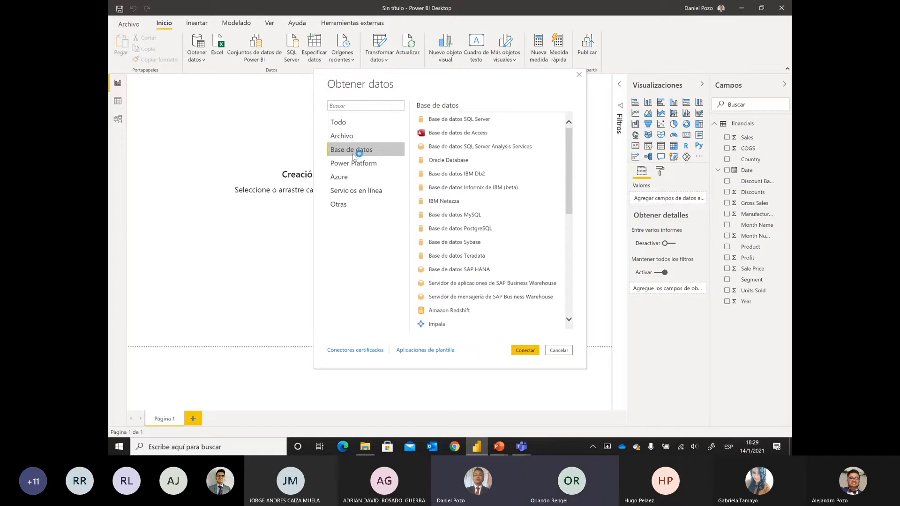
click(580, 77)
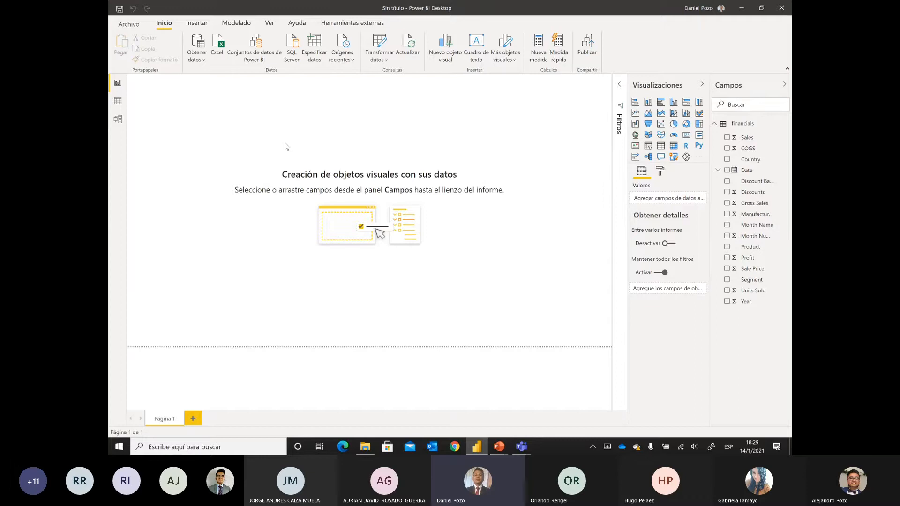
Step: Examine the financials table's columns in the data view and its structure in the model view, and return to the report
click(114, 102)
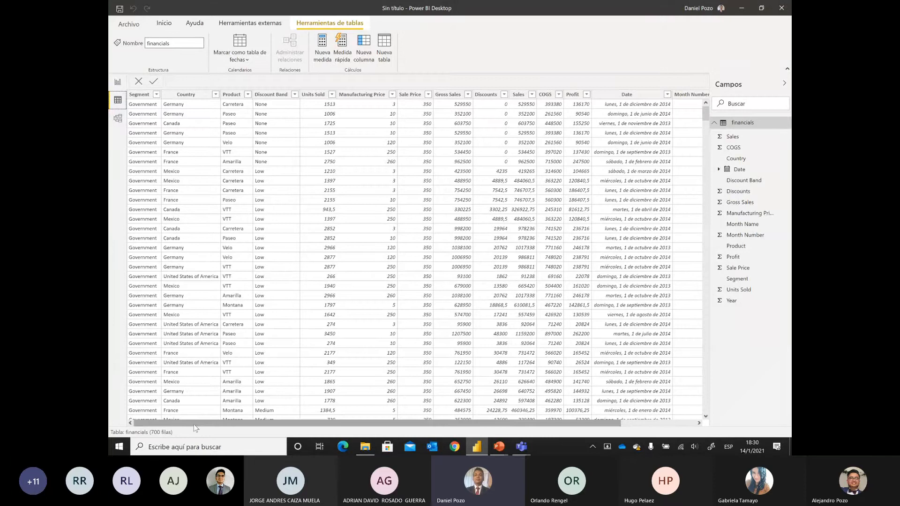
drag(194, 423, 303, 439)
drag(216, 424, 160, 421)
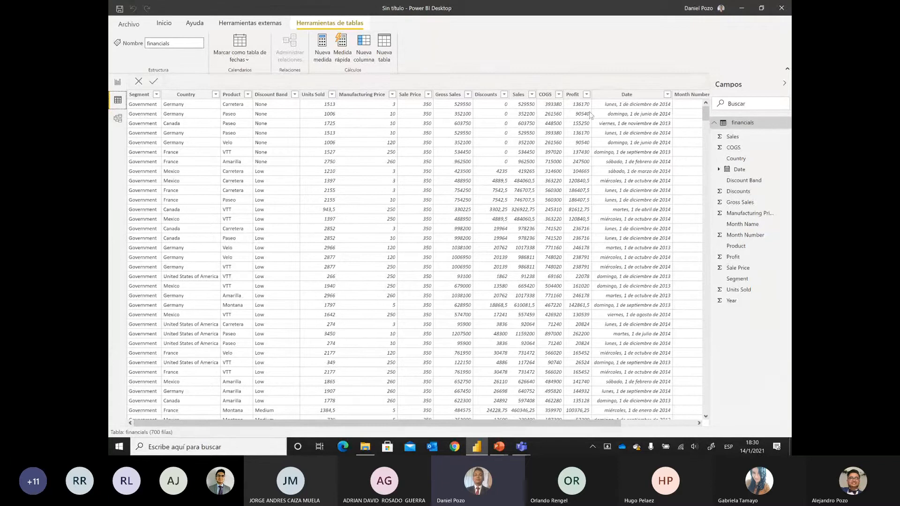
scroll(539, 412, right, 3)
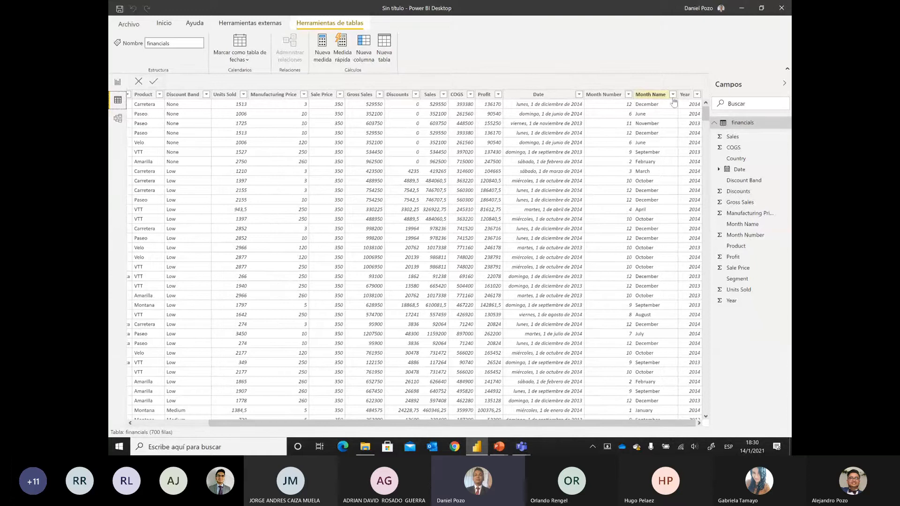
click(118, 120)
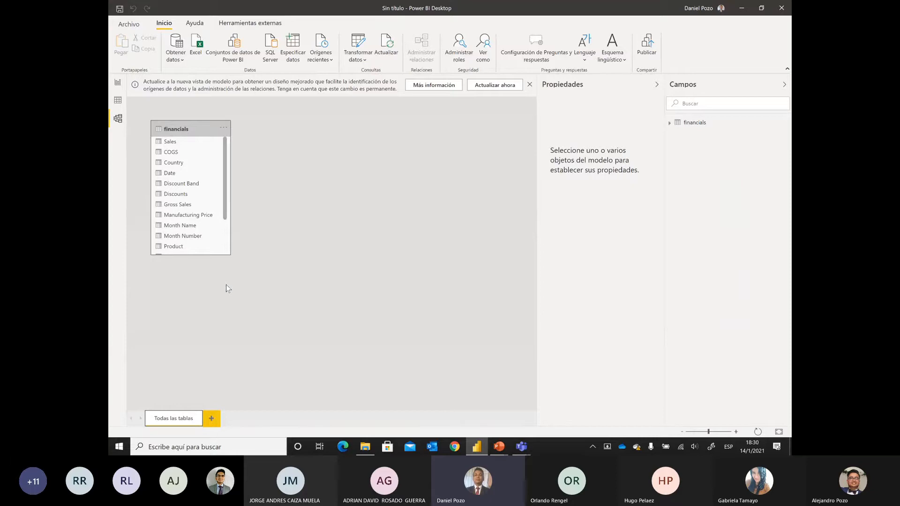
click(118, 83)
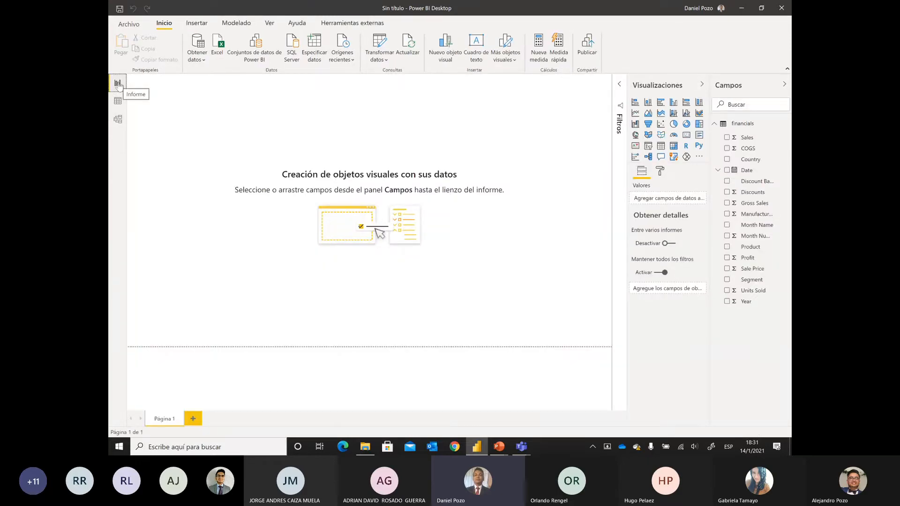
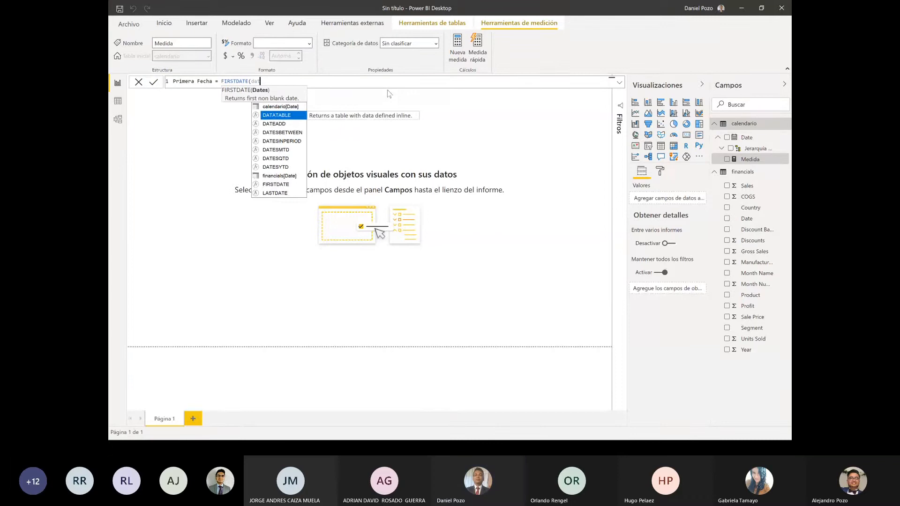
Step: Complete the measure Primera Fecha = FIRSTDATE(calendario[Date]) in the calendario table
key(Up)
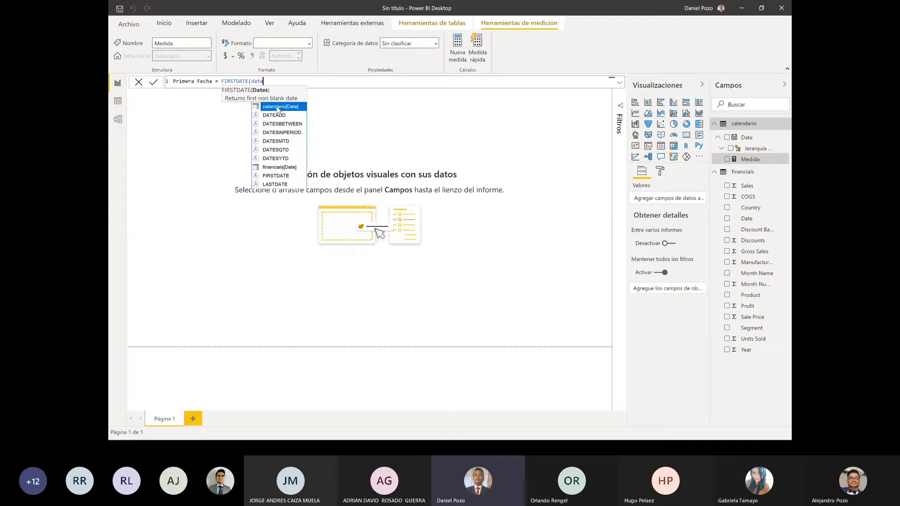
click(278, 107)
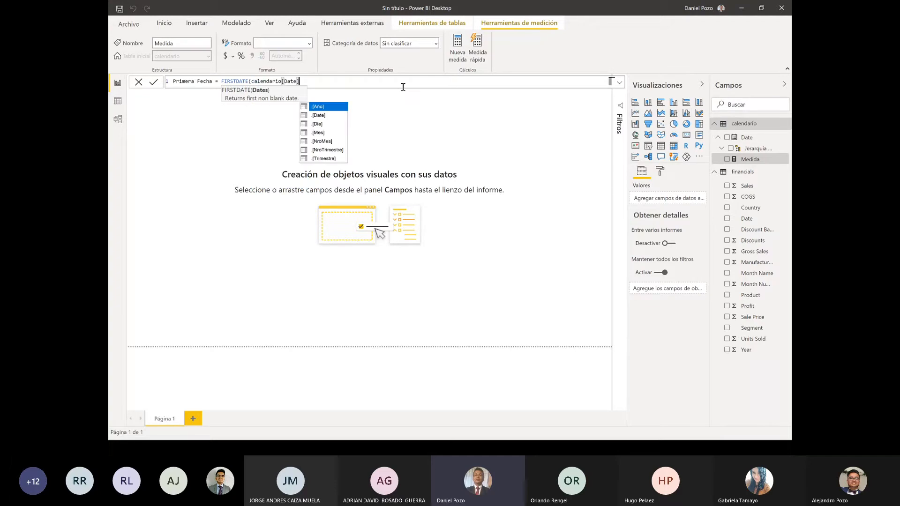
text())
key(Return)
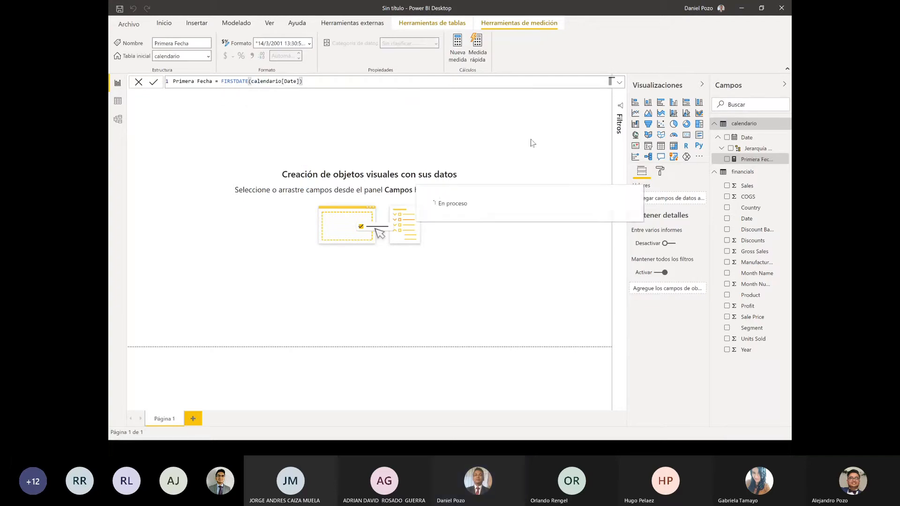
Step: Add the Primera Fecha measure to the report as a card visual, reshaped wide and low to fit one line
drag(750, 165, 239, 164)
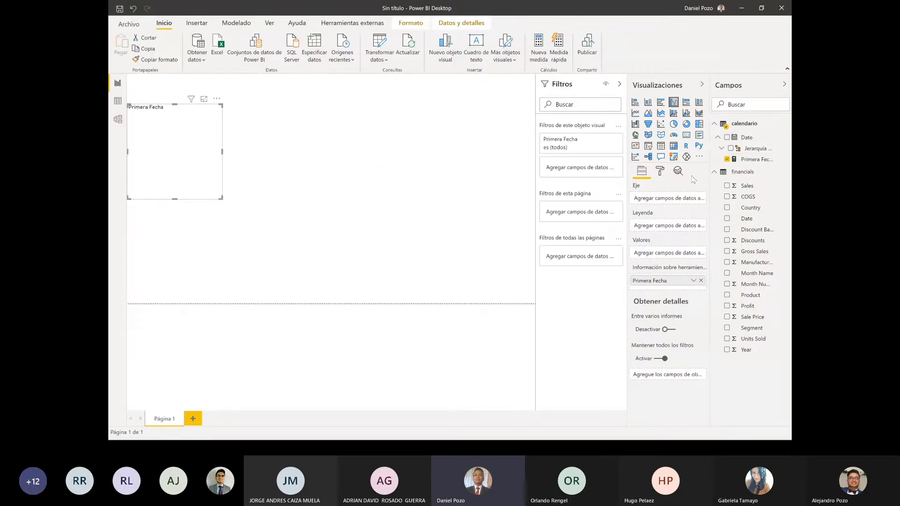
click(687, 134)
drag(222, 198, 296, 142)
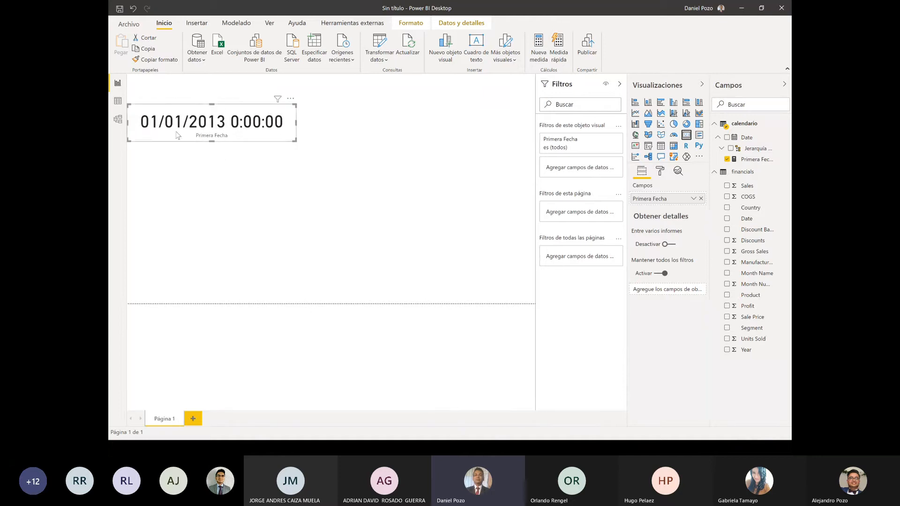
Step: Move the Primera Fecha card to the upper middle of the report page
drag(261, 126, 261, 192)
click(240, 150)
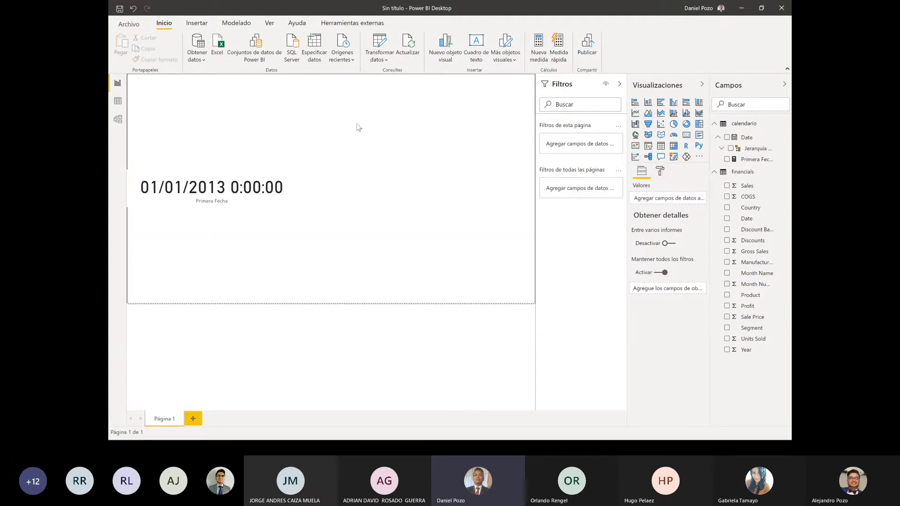
click(217, 169)
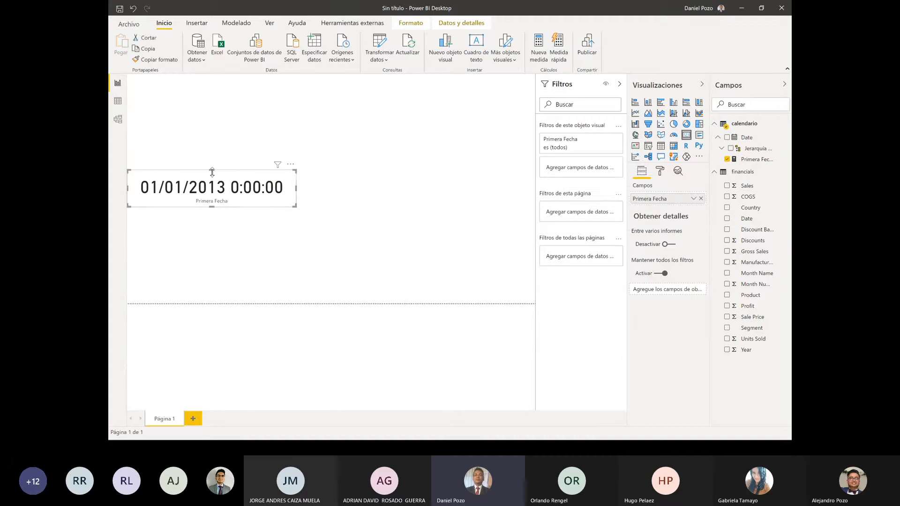
drag(218, 168, 295, 104)
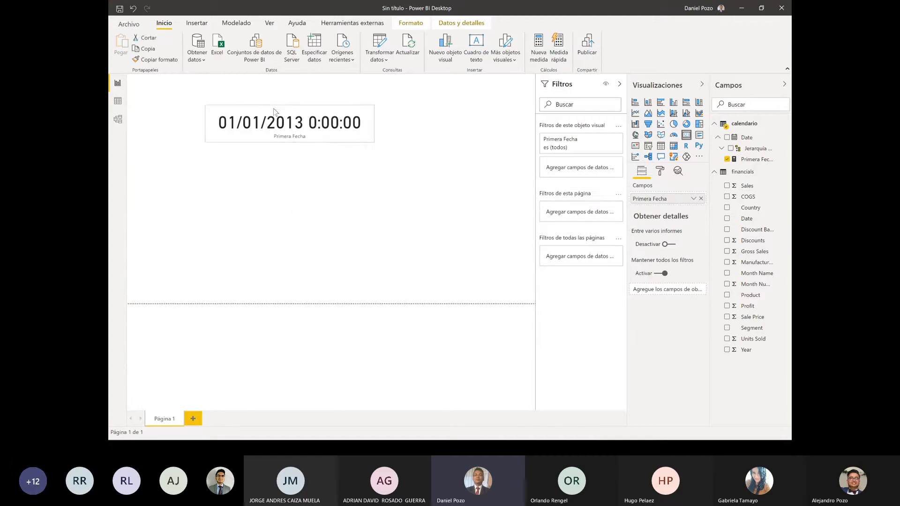
click(276, 204)
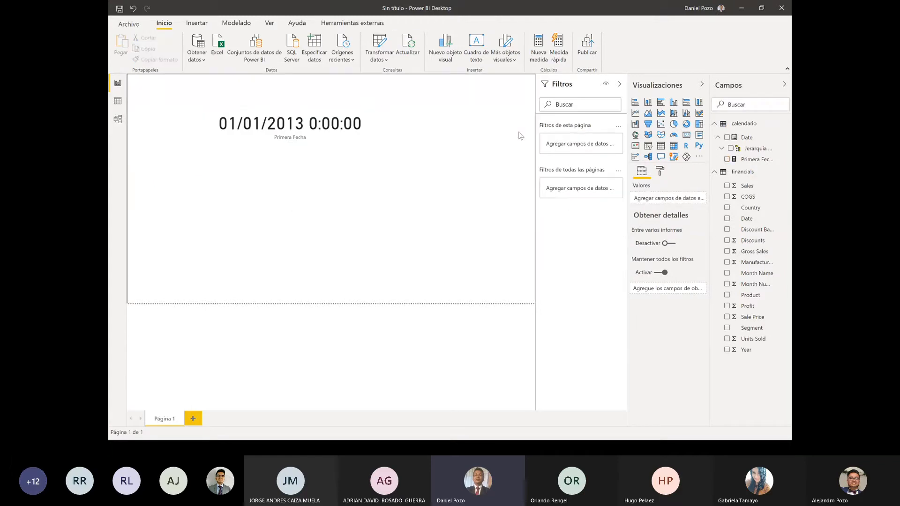
Step: Add a second card below the Primera Fecha card showing the Date field of the calendario table
click(686, 135)
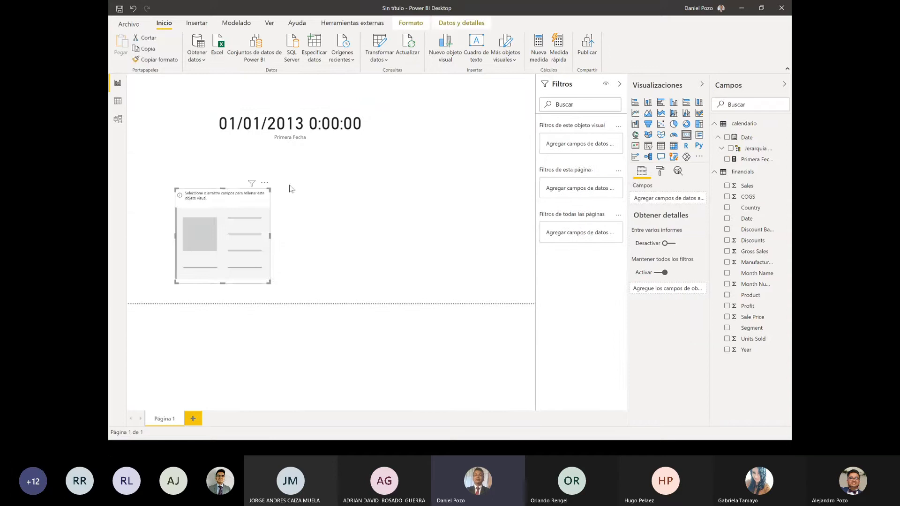
drag(229, 194, 308, 172)
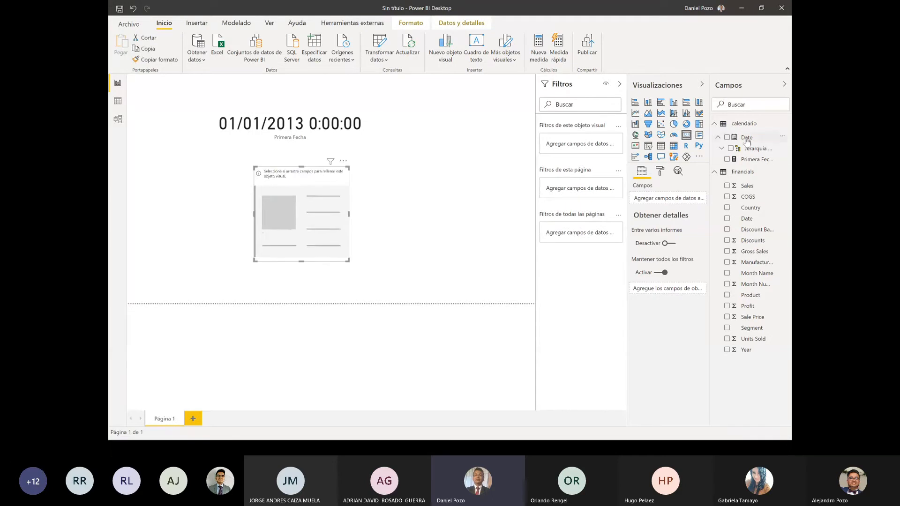
drag(747, 141, 703, 200)
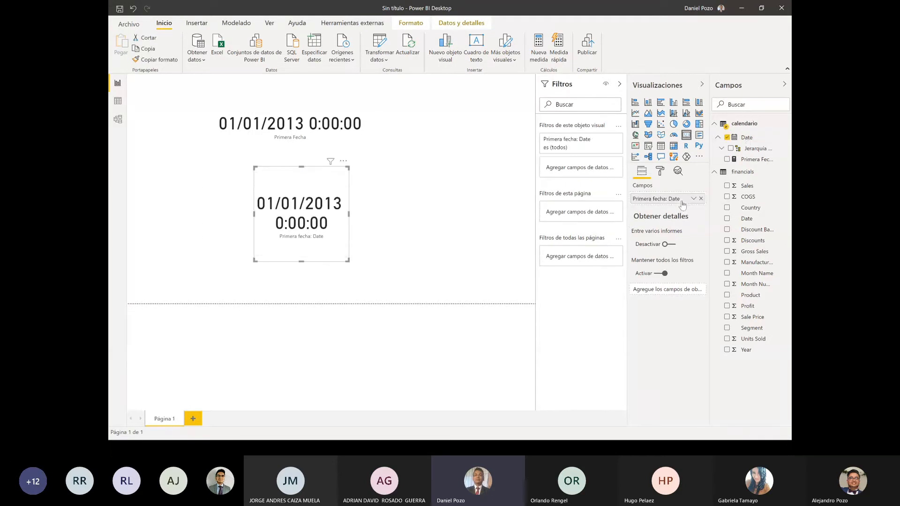
Step: Switch the second card's Date field to the latest date (Más reciente) and reshape it wide and low beneath the Primera Fecha card
click(695, 200)
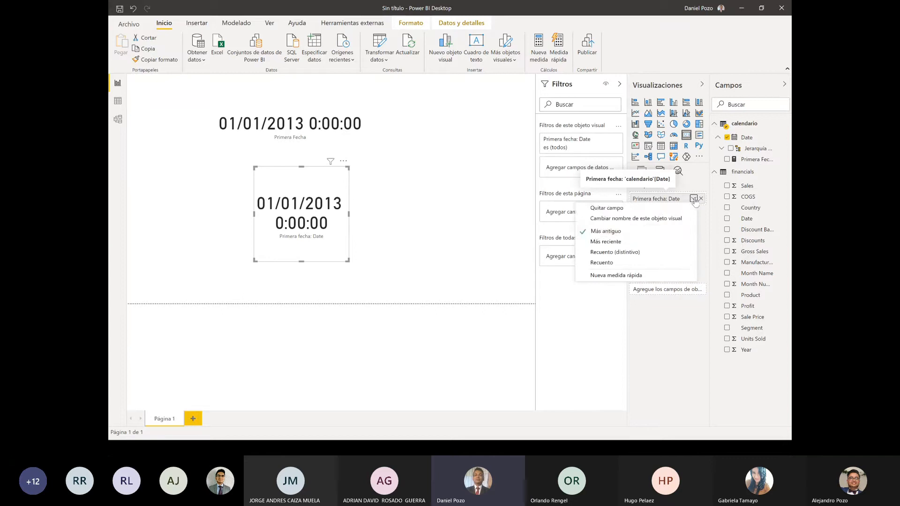
click(605, 241)
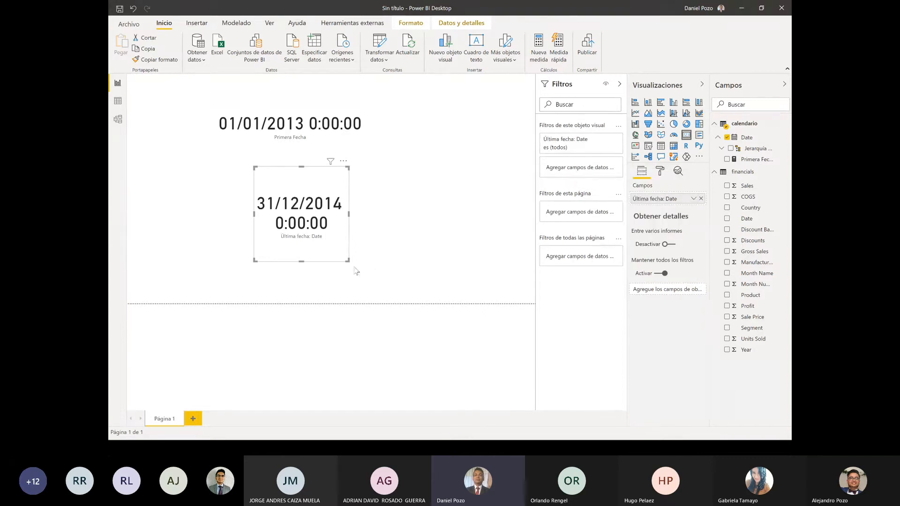
drag(348, 260, 408, 212)
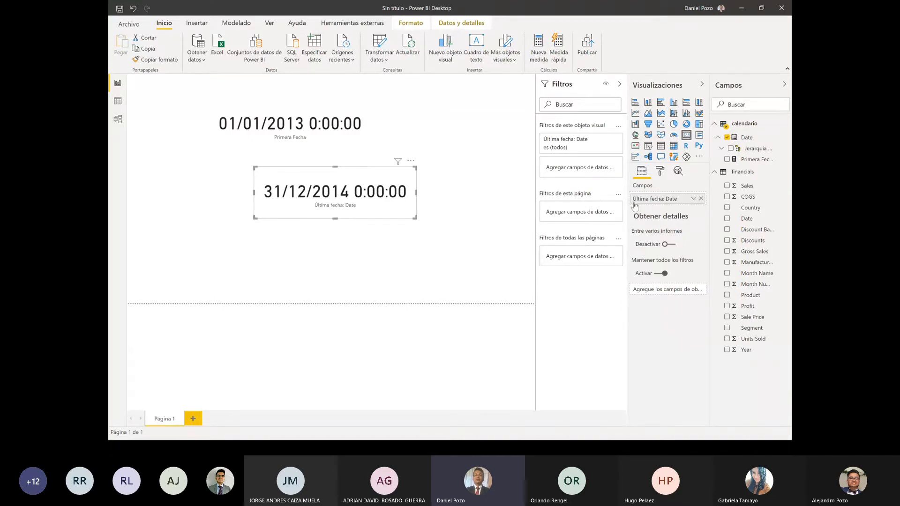
drag(310, 185, 246, 182)
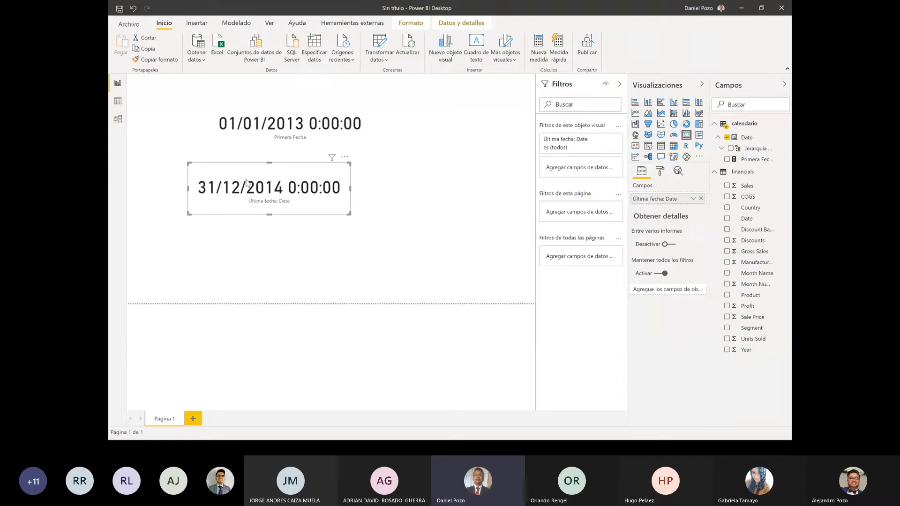
Step: Delete the latest-date card and nudge the Primera Fecha card slightly up and left on the page
key(Delete)
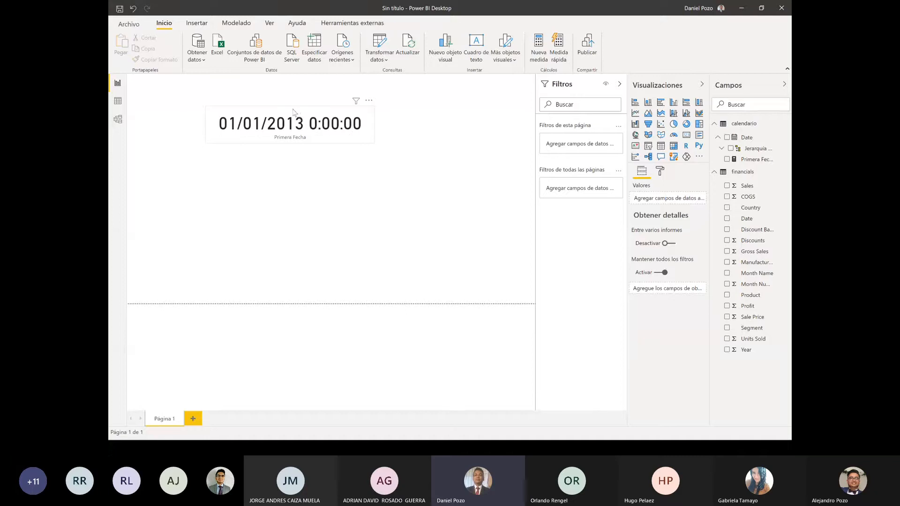
drag(300, 118, 293, 115)
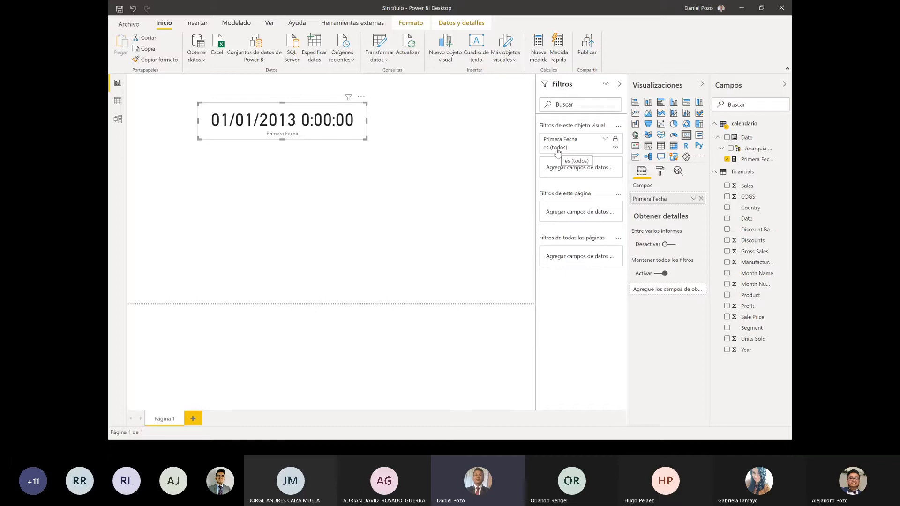
Step: Create a new measure named Años in the calendario table
click(783, 160)
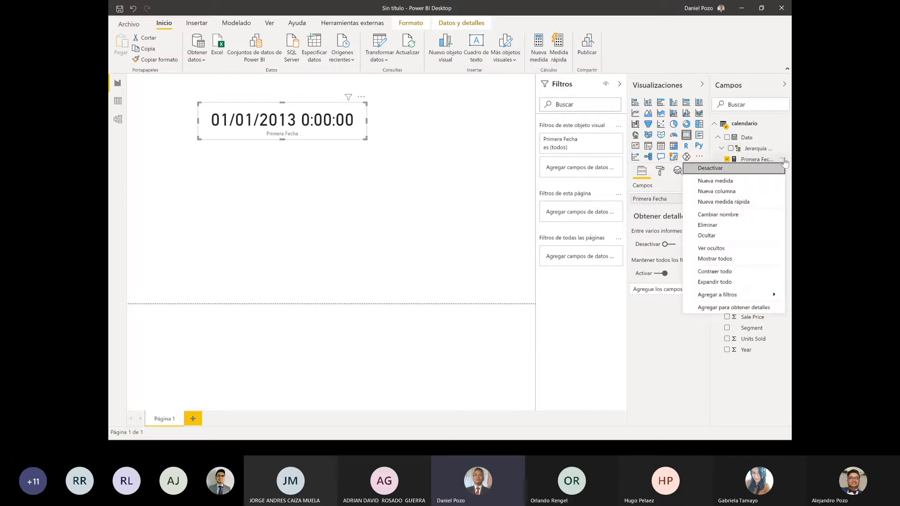
click(724, 182)
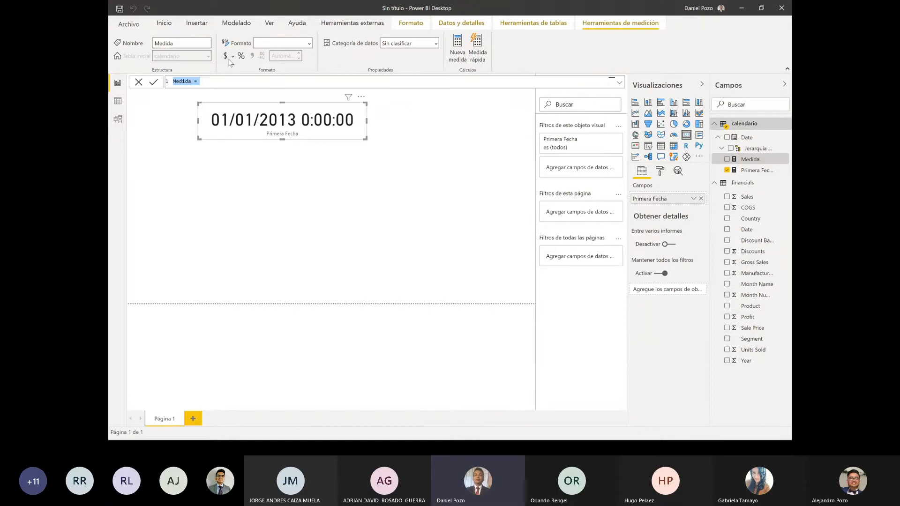
click(191, 81)
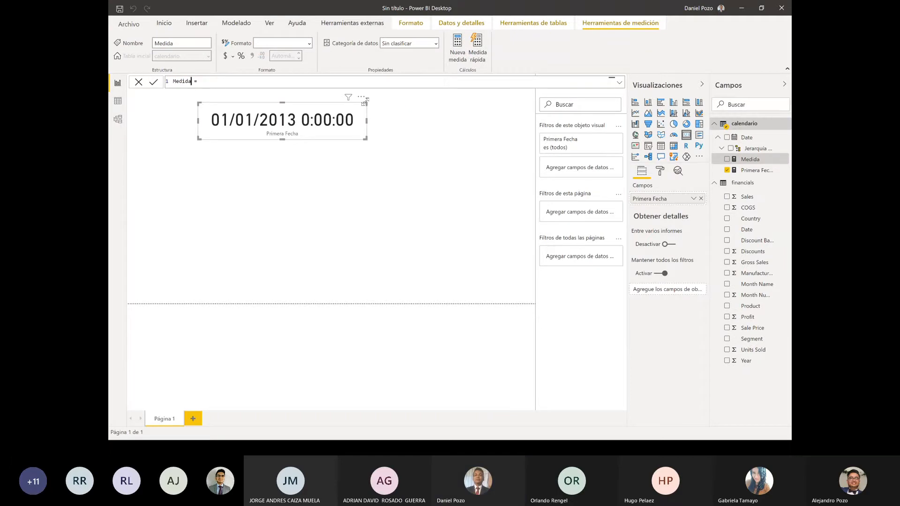
key(BackSpace)
key(BackSpace)
key(BackSpace)
key(BackSpace)
key(BackSpace)
text(Años)
key(Left)
key(Left)
key(Left)
key(Left)
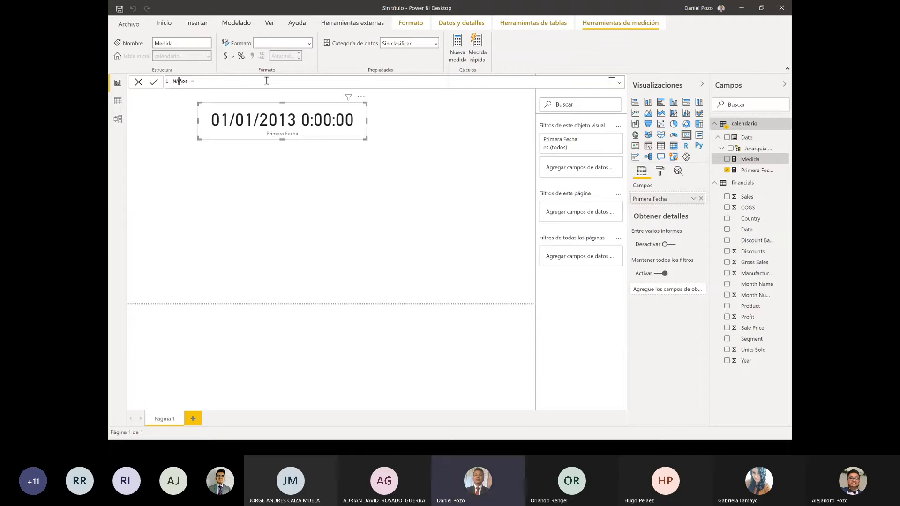
key(BackSpace)
key(Right)
key(Right)
key(Right)
key(Right)
key(Right)
key(Right)
Step: Begin the Años formula with the YEARFRAC function, using the Primera Fecha measure as its start date
text(year)
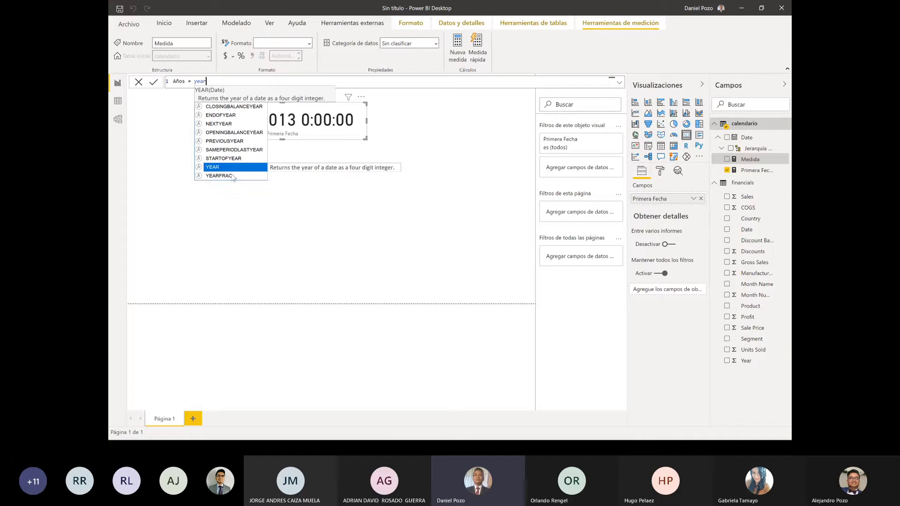
key(Down)
key(Tab)
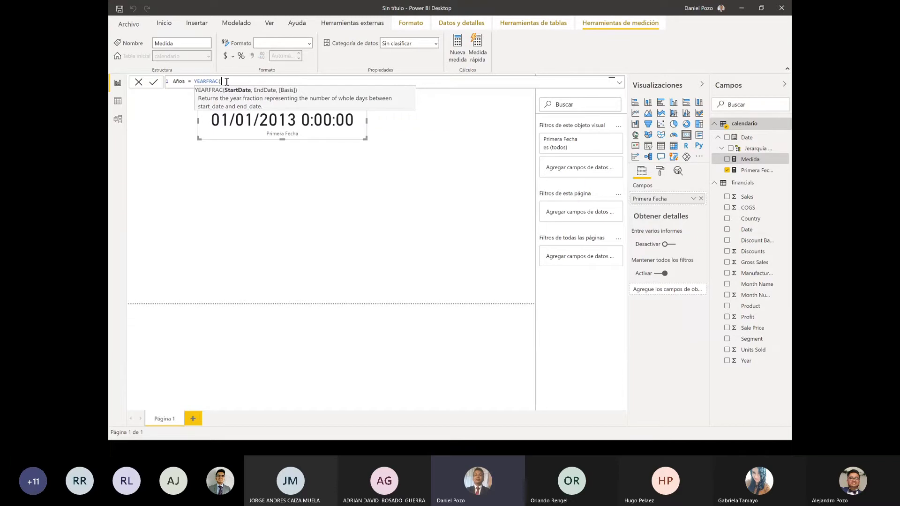
text(primera)
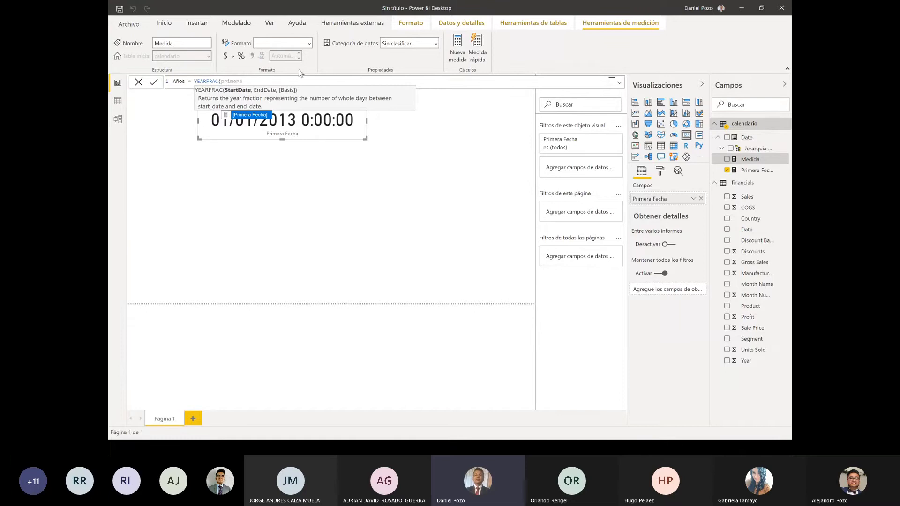
key(ctrl+BackSpace)
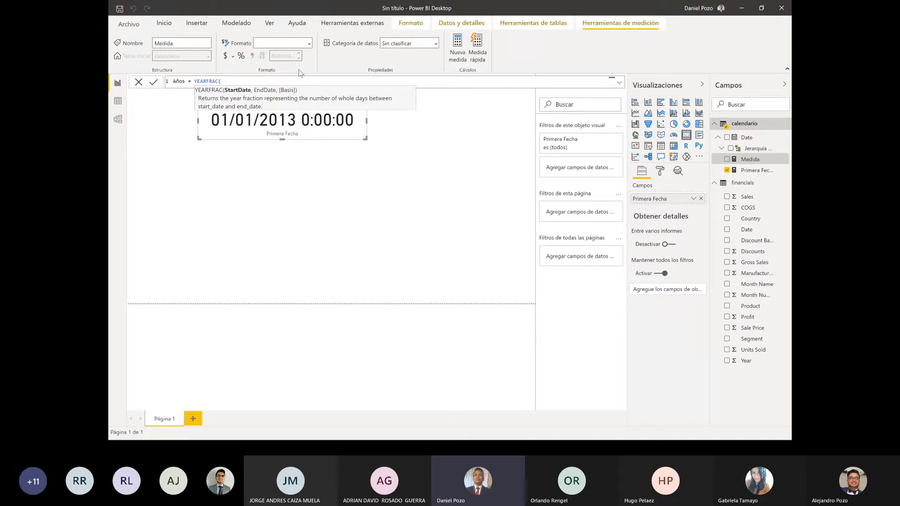
text(prim)
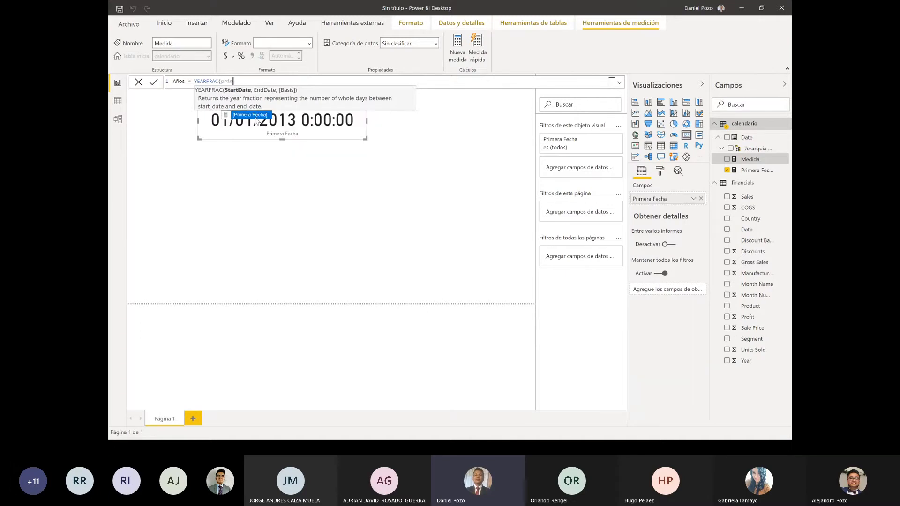
click(255, 118)
text(,)
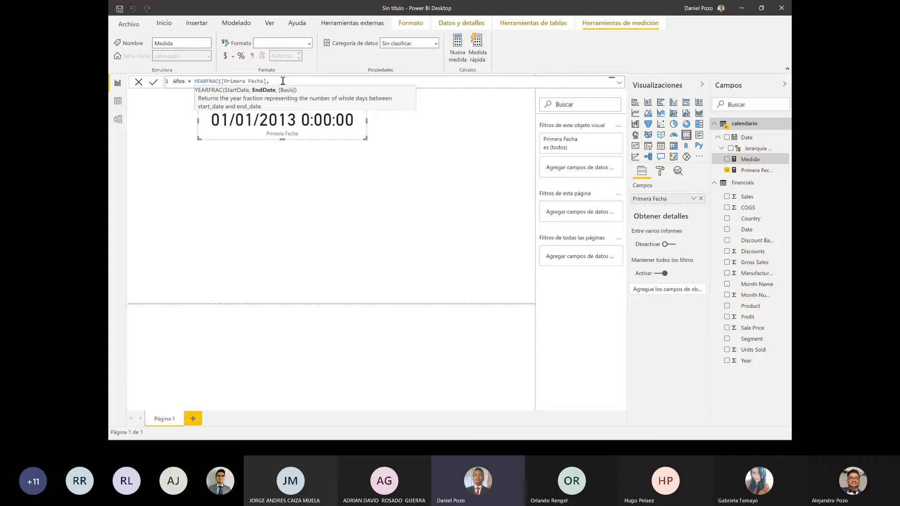
Step: Enter LASTDATE(calendario[Date]) as the end date of the YEARFRAC function
text(last)
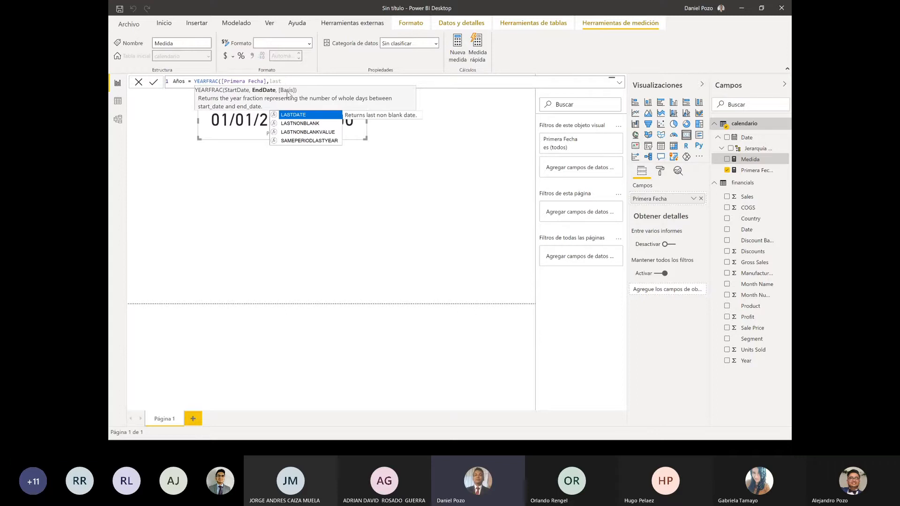
key(Tab)
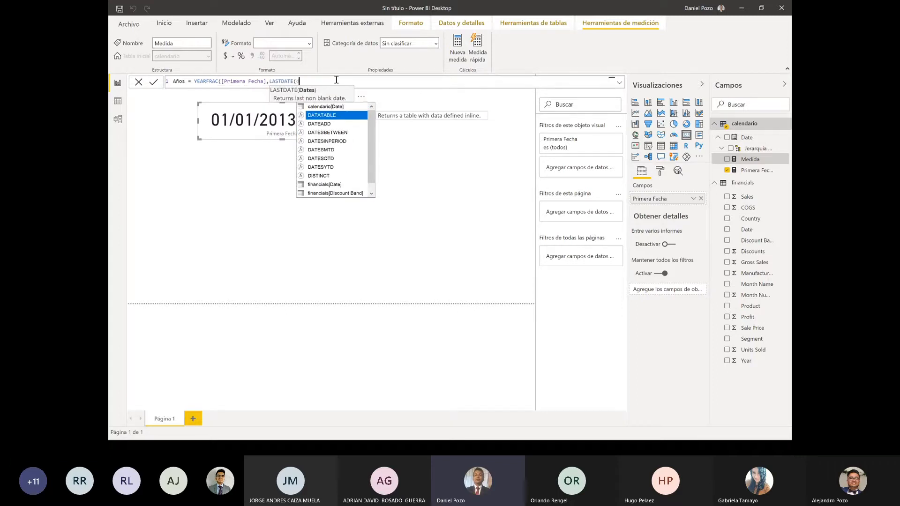
text(c)
key(Tab)
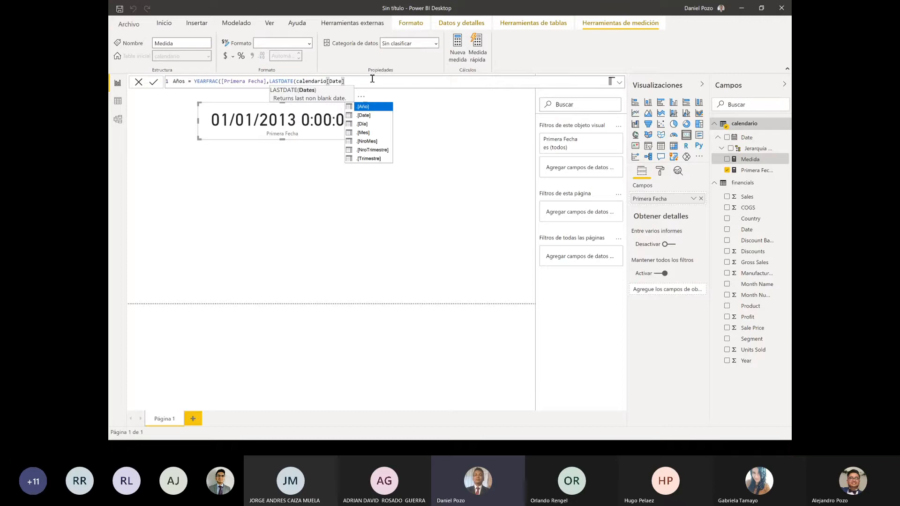
text())
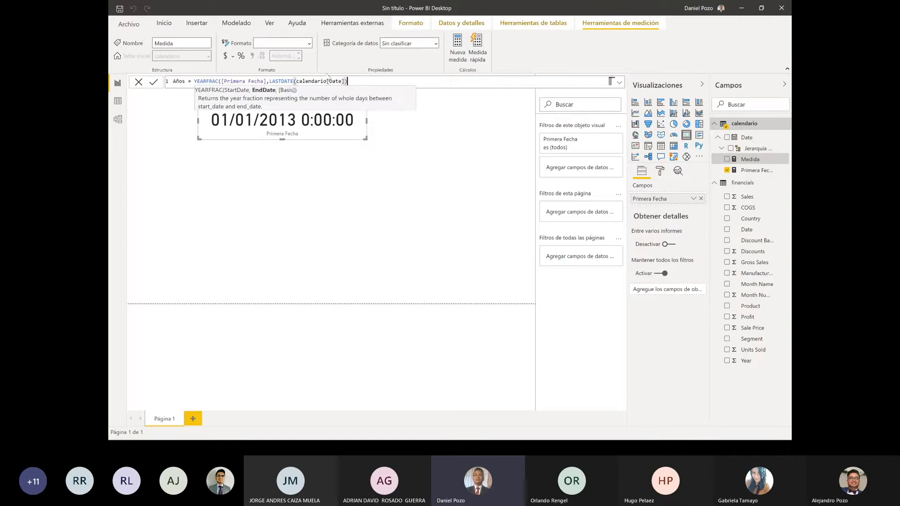
click(270, 82)
drag(270, 82, 349, 82)
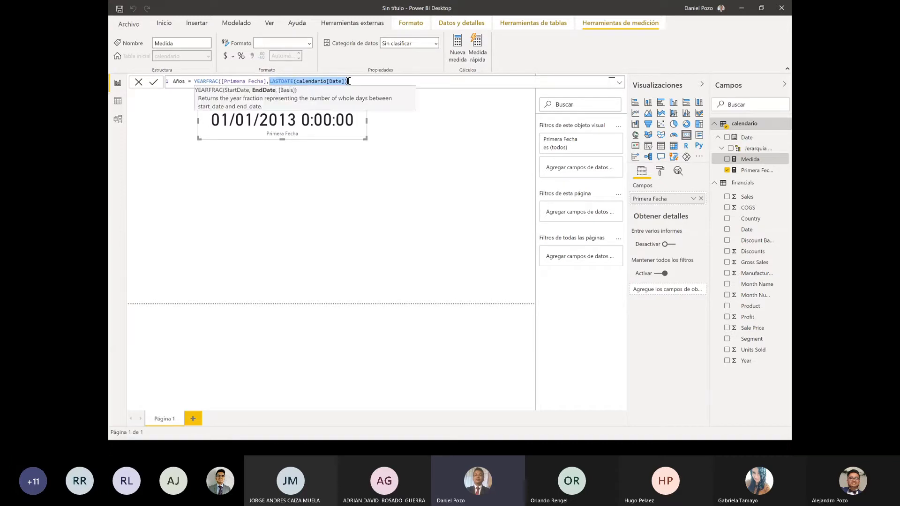
click(363, 81)
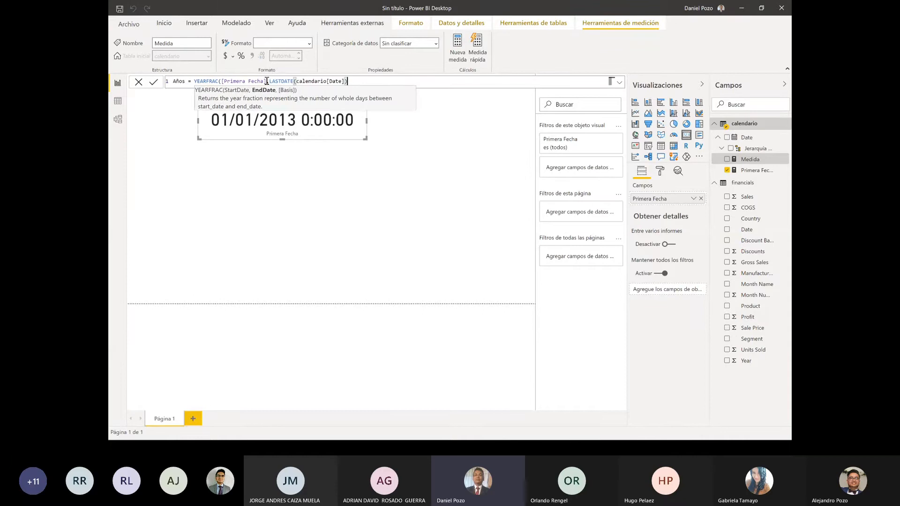
Step: Set the YEARFRAC basis to 1, close the formula and commit the Años measure
text(,)
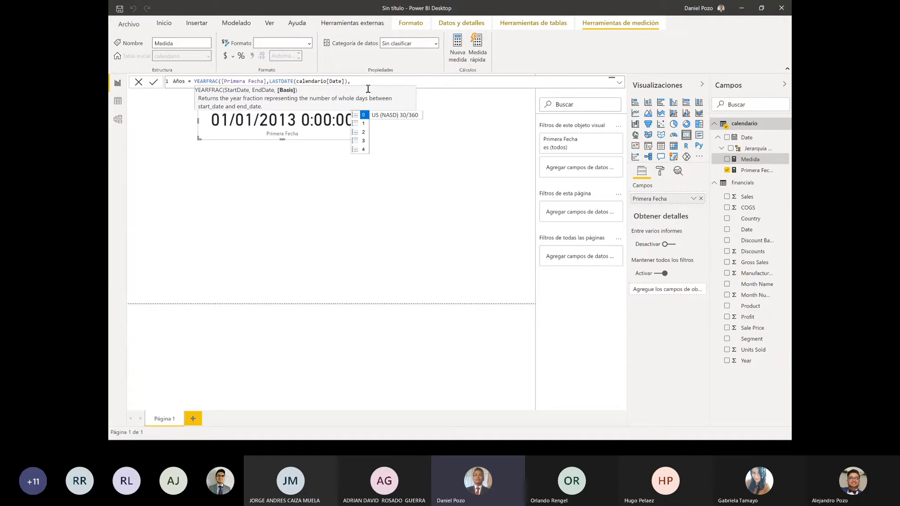
click(364, 125)
click(364, 133)
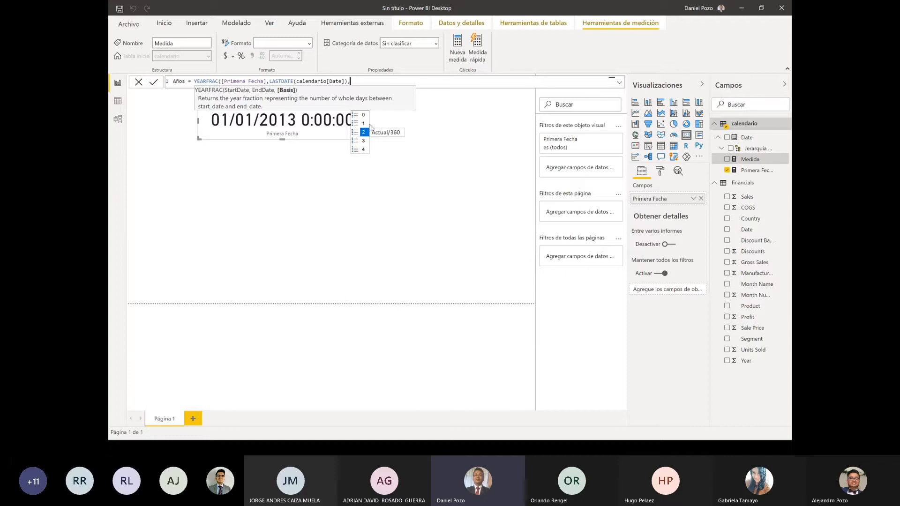
text(1))
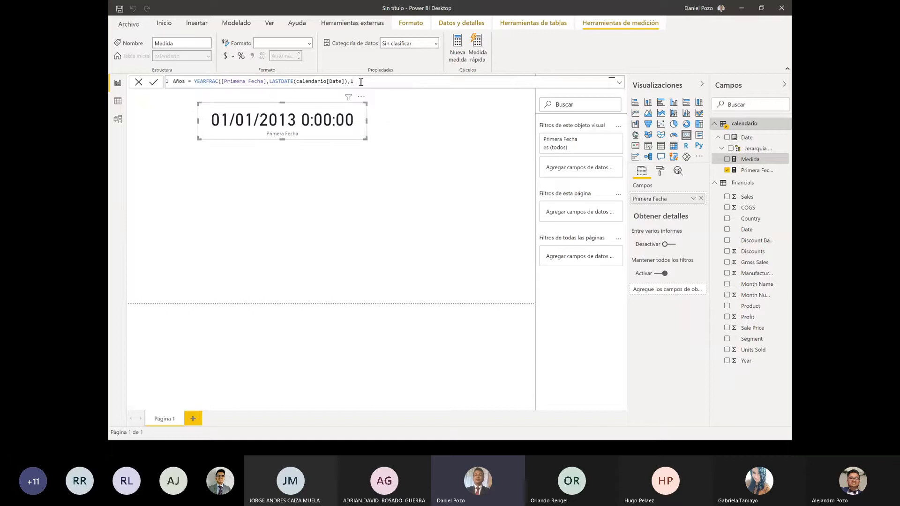
click(154, 83)
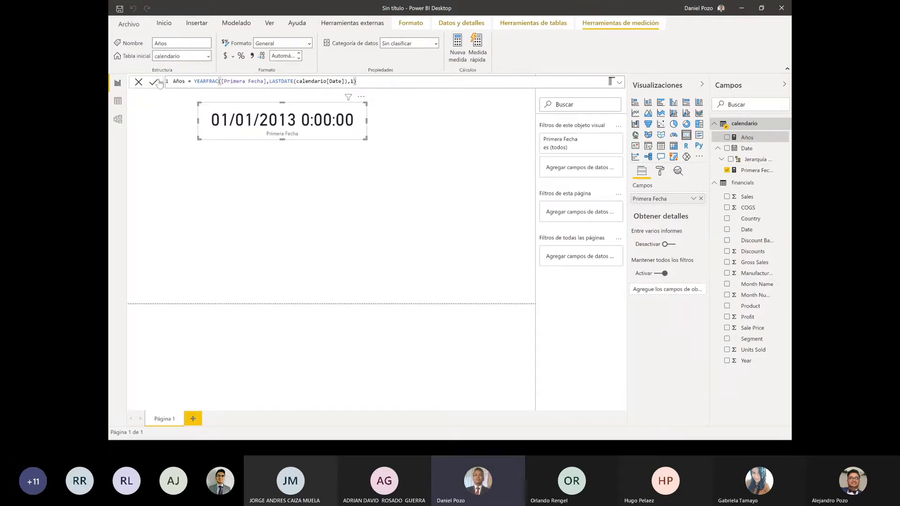
Step: Add the Años measure to the report as a card visual below the Primera Fecha card
drag(752, 139, 303, 195)
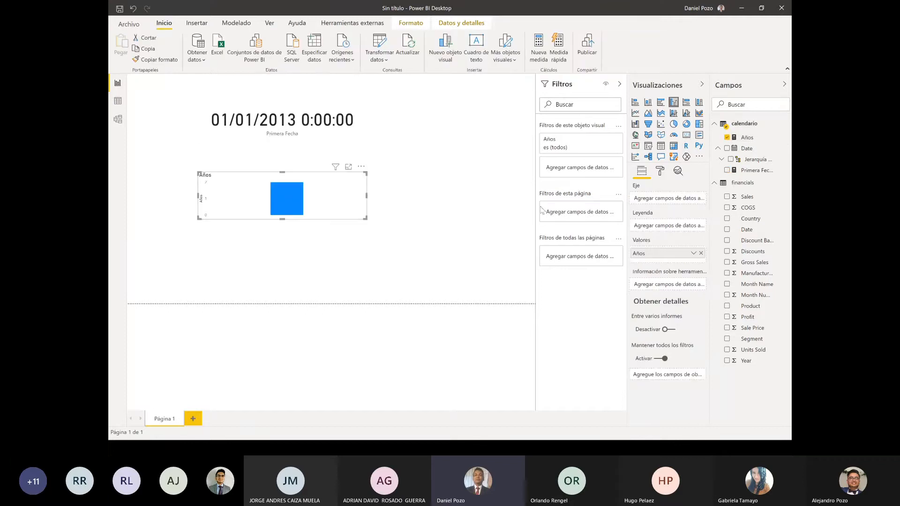
click(686, 135)
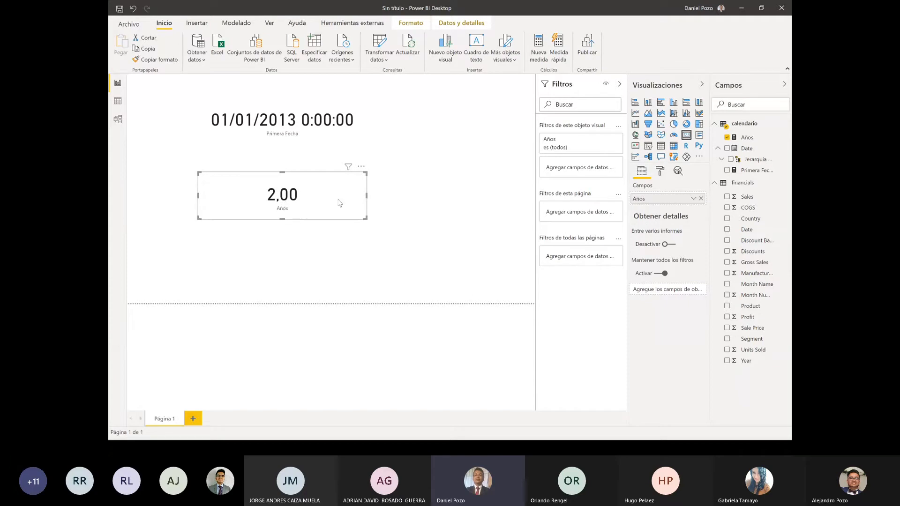
click(408, 176)
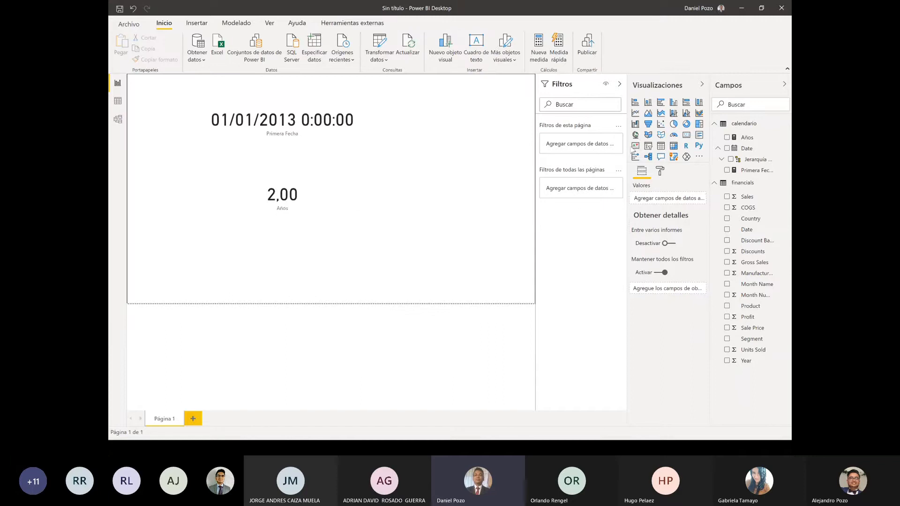
Step: Add a slicer for the calendario Date field at the page's upper right and test it by shortening and restoring its end date
click(648, 145)
drag(223, 228, 487, 89)
drag(677, 176, 665, 198)
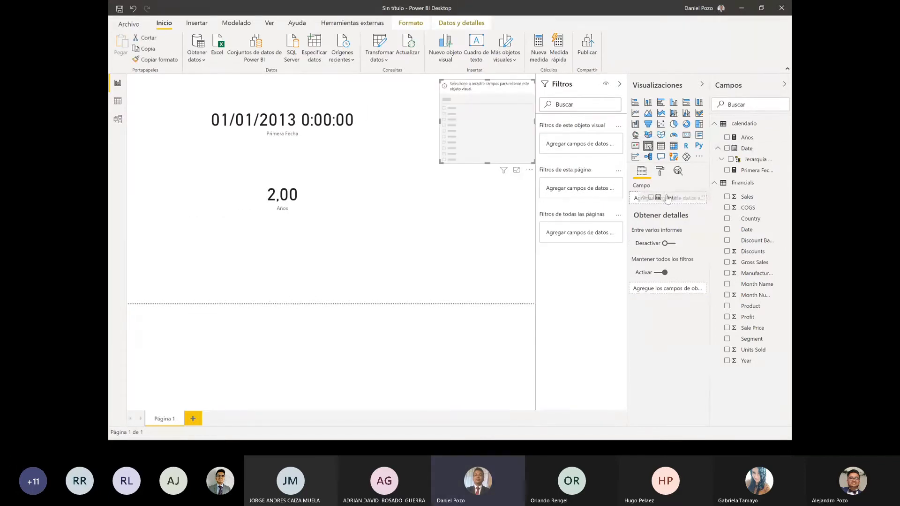
drag(528, 103, 514, 103)
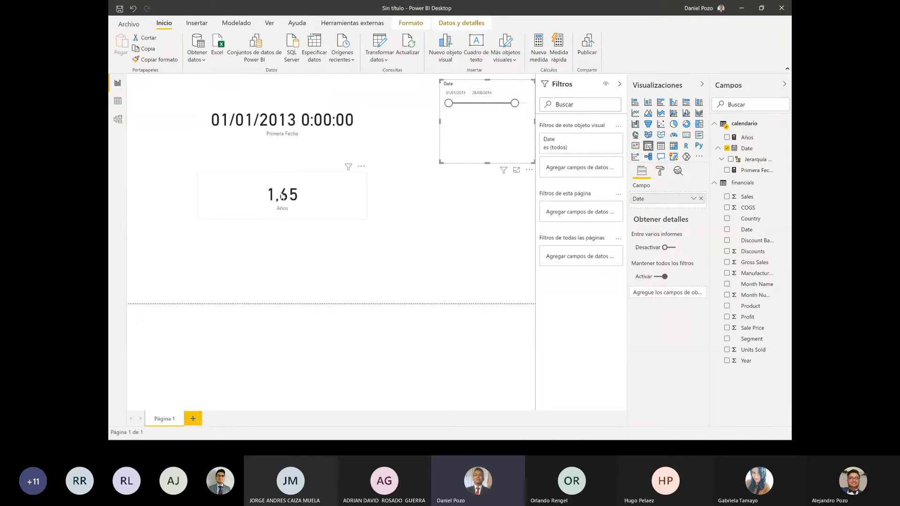
drag(514, 103, 529, 103)
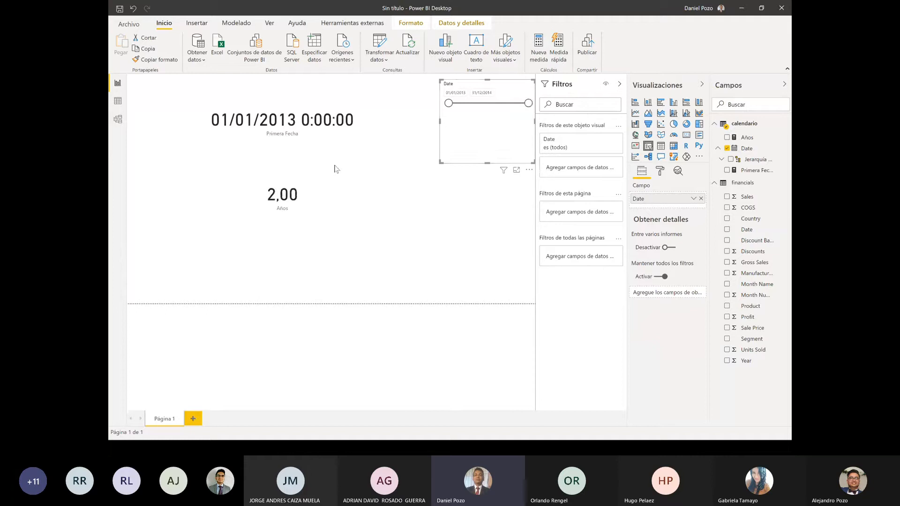
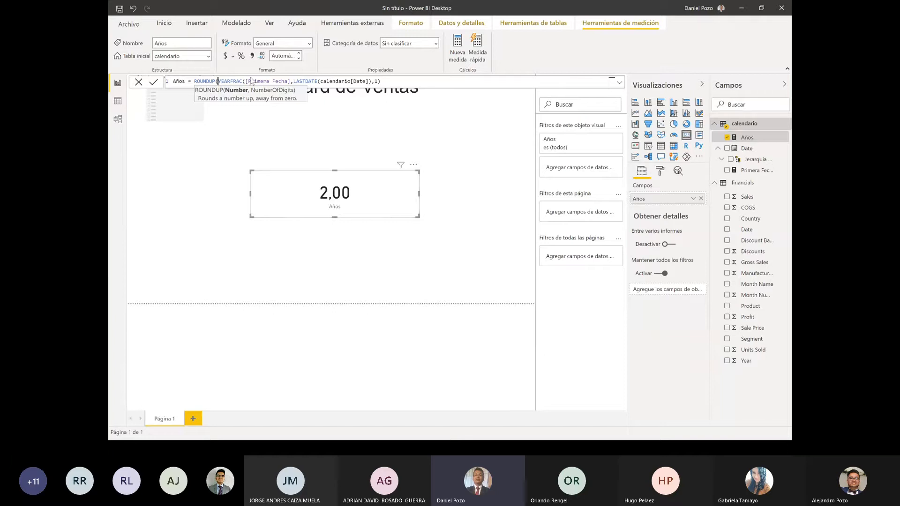
Step: Complete the Años measure as ROUNDUP(YEARFRAC([Primera Fecha],LASTDATE(calendario[Date]),1),0) and commit it
click(389, 83)
text(,0)
click(154, 83)
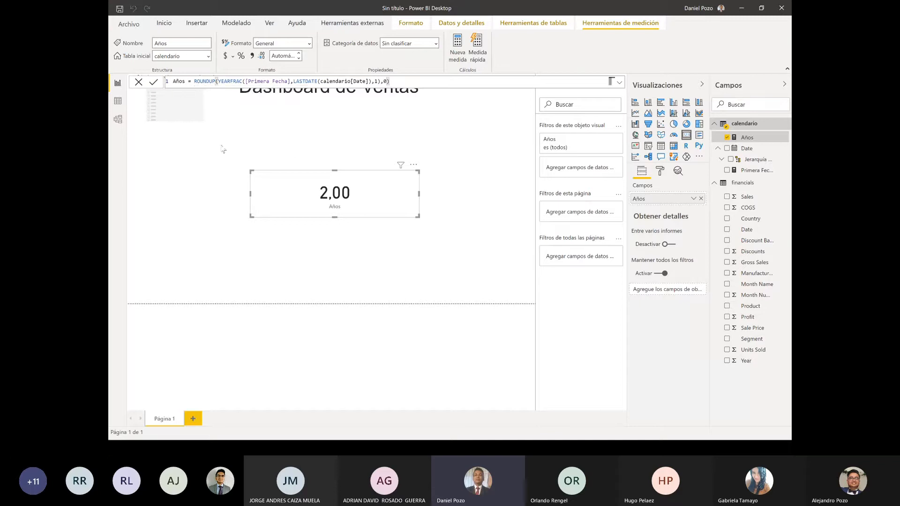
Step: Assign the calendario Date field to the empty slicer beside the dashboard title
click(192, 118)
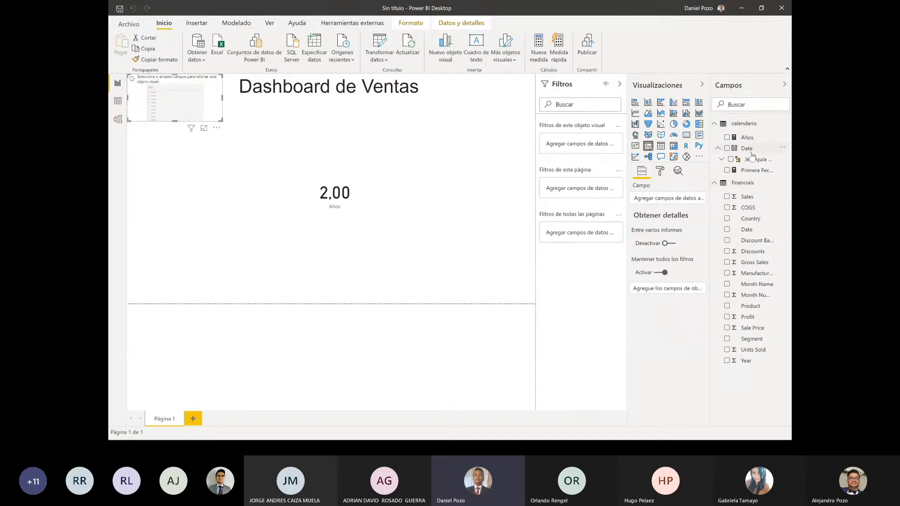
drag(748, 151, 670, 203)
drag(737, 156, 681, 199)
drag(215, 97, 231, 110)
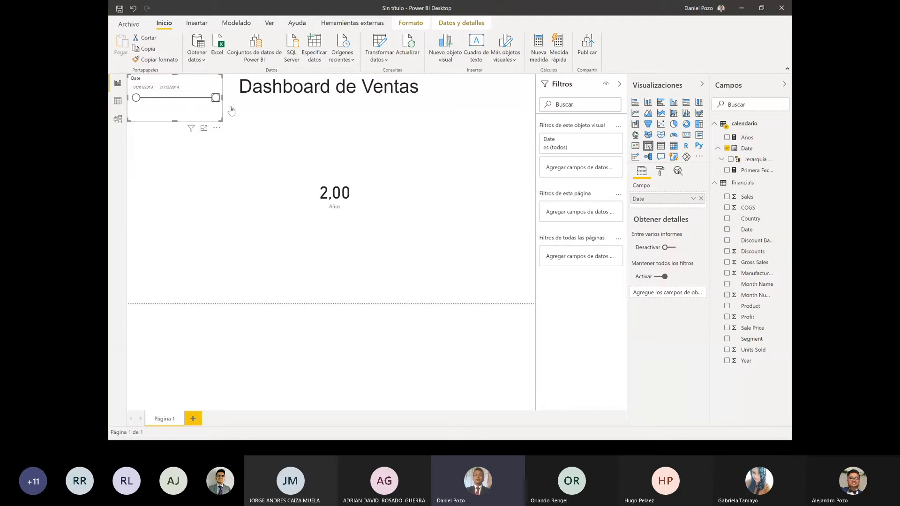
Step: Delete the Años card from the report page
click(342, 196)
drag(417, 216, 351, 203)
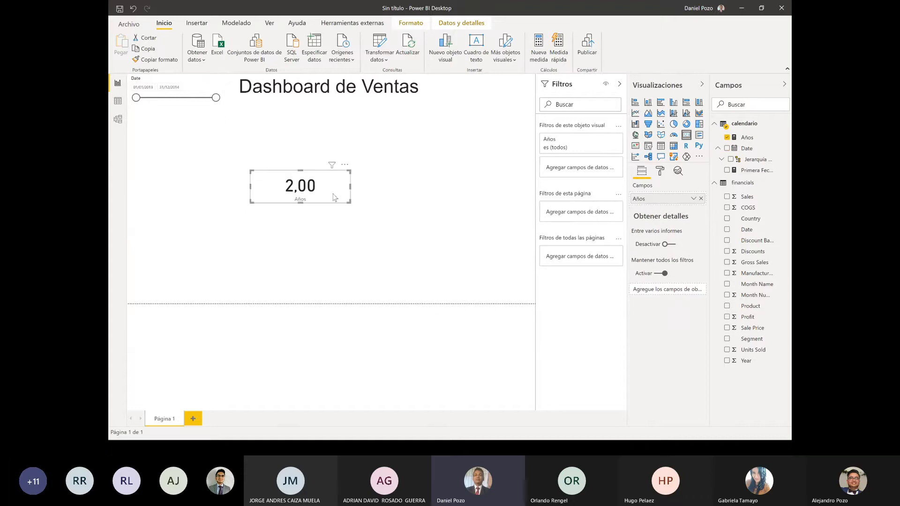
key(Delete)
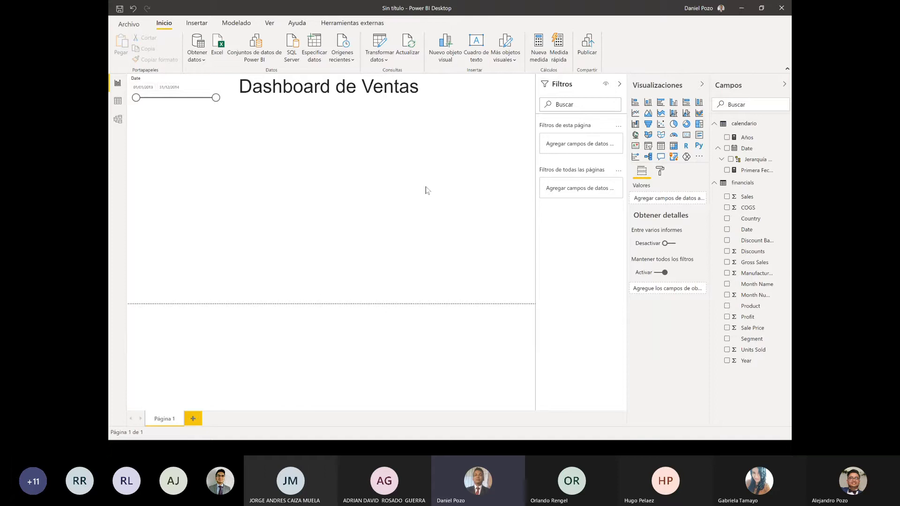
Step: Create a new measure in the calendario table and name it Titulo Variable
click(786, 172)
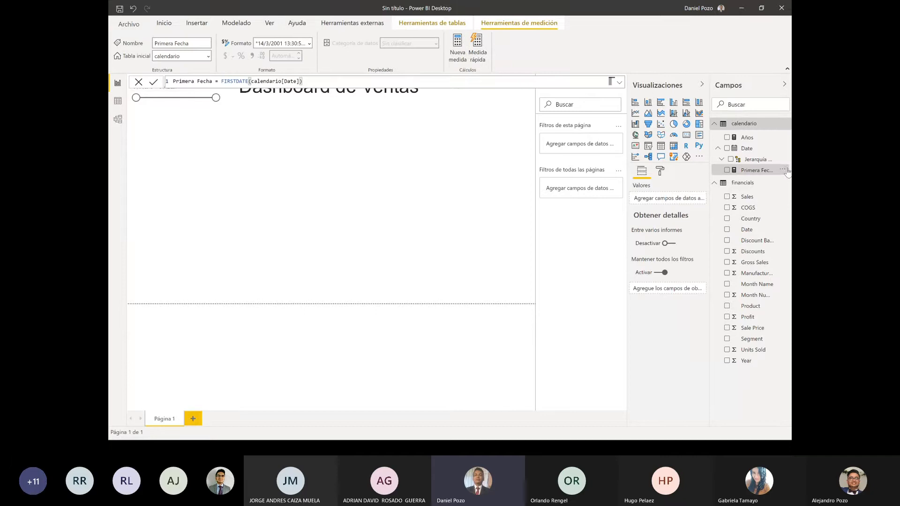
click(784, 171)
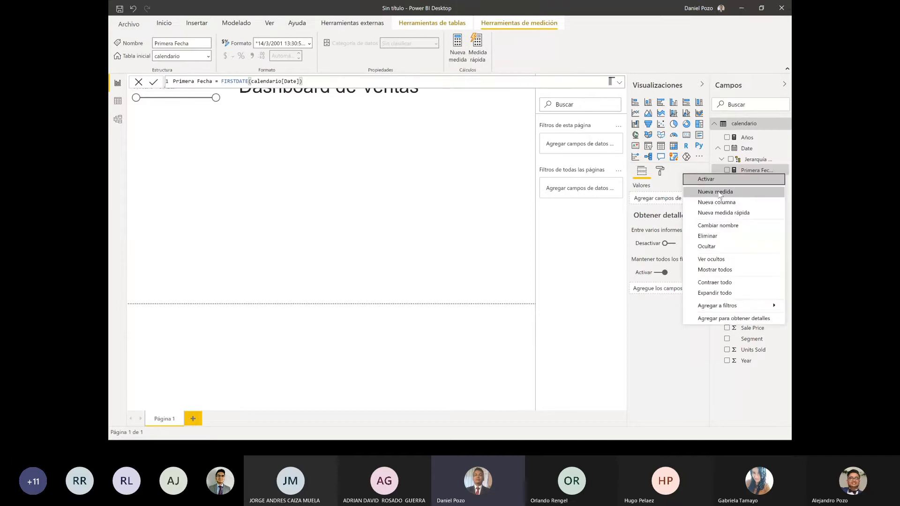
click(416, 172)
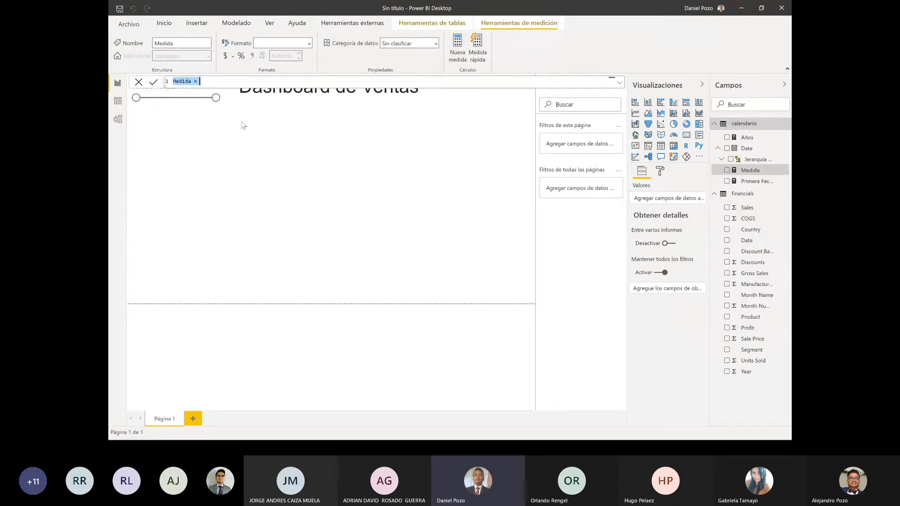
click(195, 81)
key(BackSpace)
key(BackSpace)
key(BackSpace)
key(BackSpace)
key(BackSpace)
key(BackSpace)
text(Titulo Variable)
Step: Start the Titulo Variable formula with an IF function that tests [Años]=1
click(250, 83)
text(if)
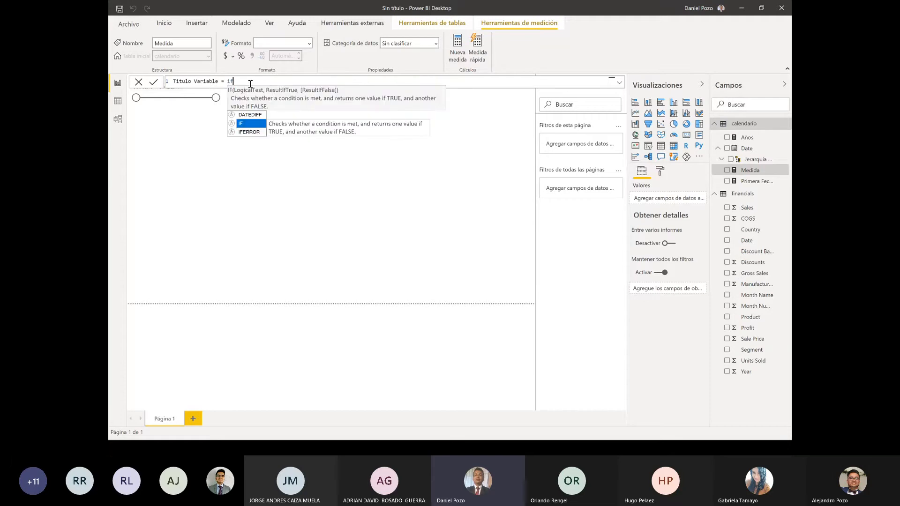
click(251, 124)
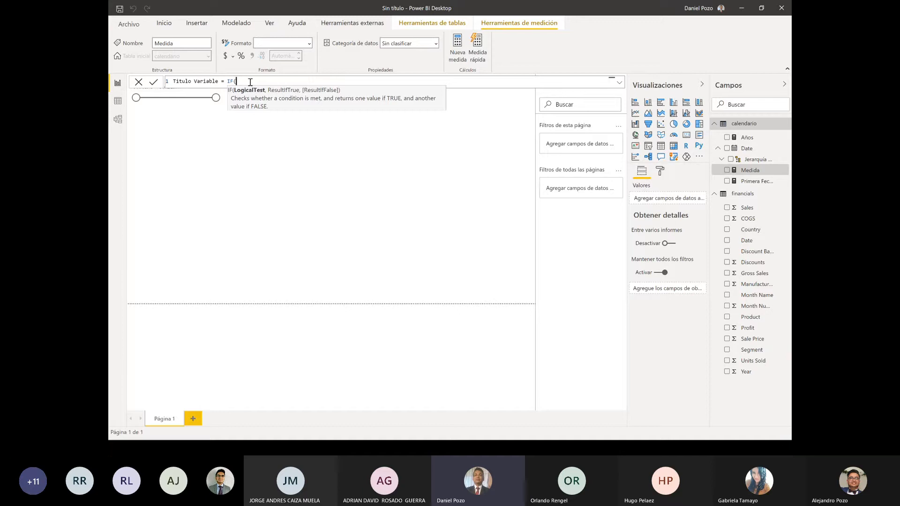
text(a)
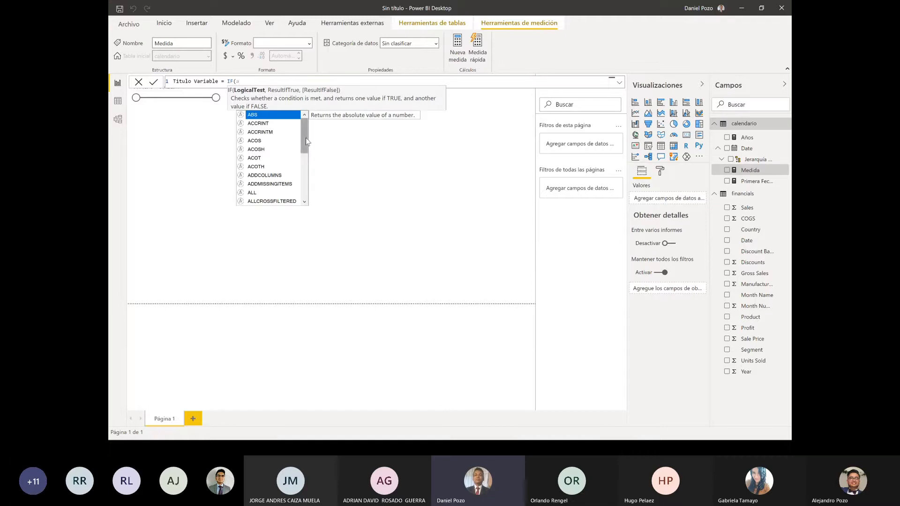
drag(306, 138, 307, 202)
click(264, 202)
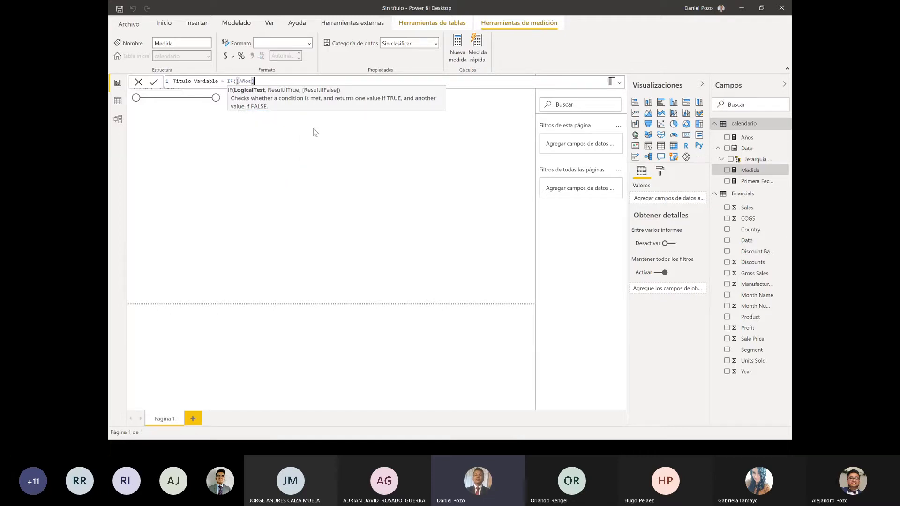
text(=1)
Step: Enter "del último año" as the IF function's result when the condition is true
text(,)
text(")
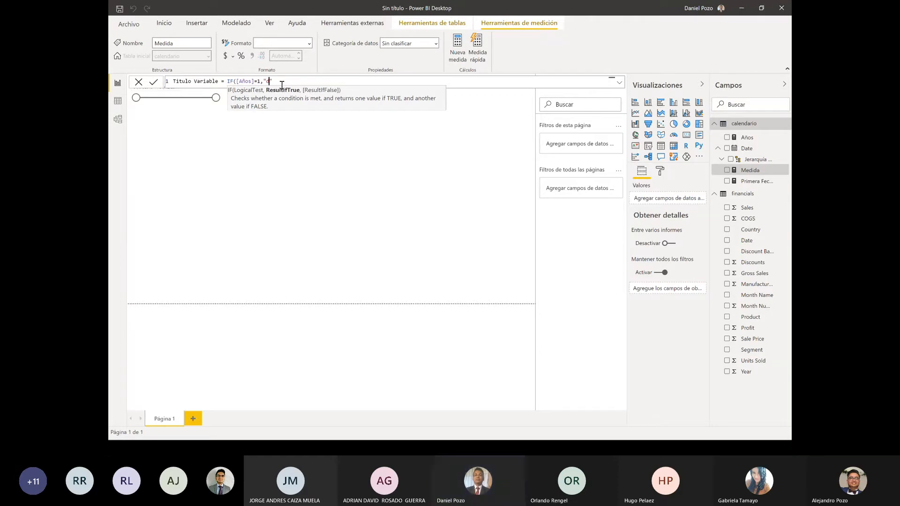
text(del )
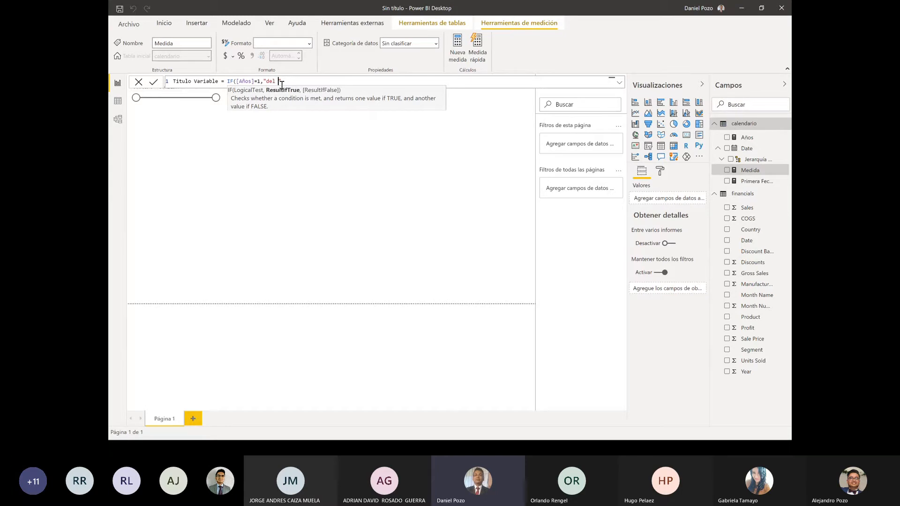
text(último )
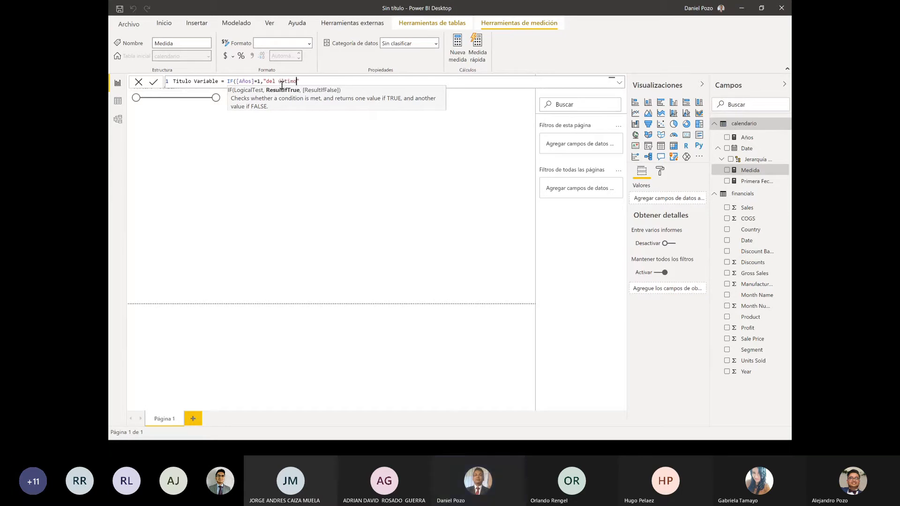
text(año")
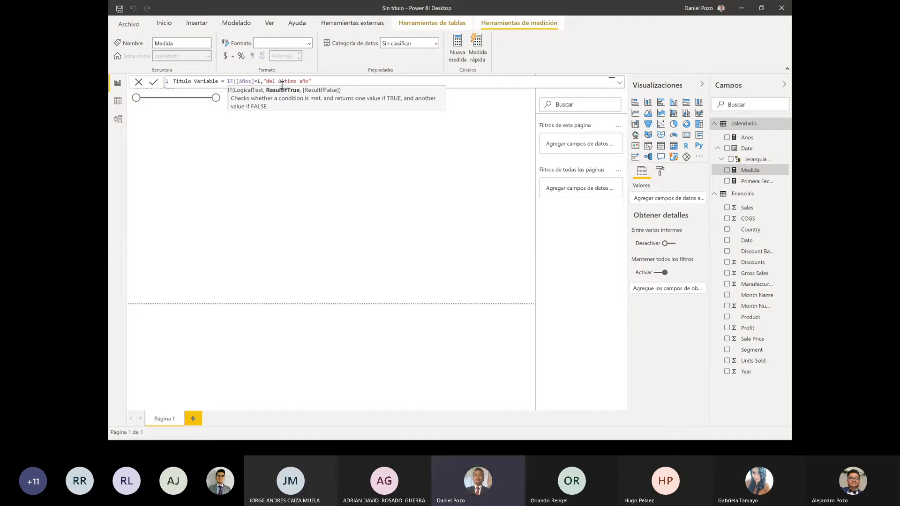
Step: Begin the IF function's false result with the bracketed expression ("de los "&[Años]
text(,)
text(()
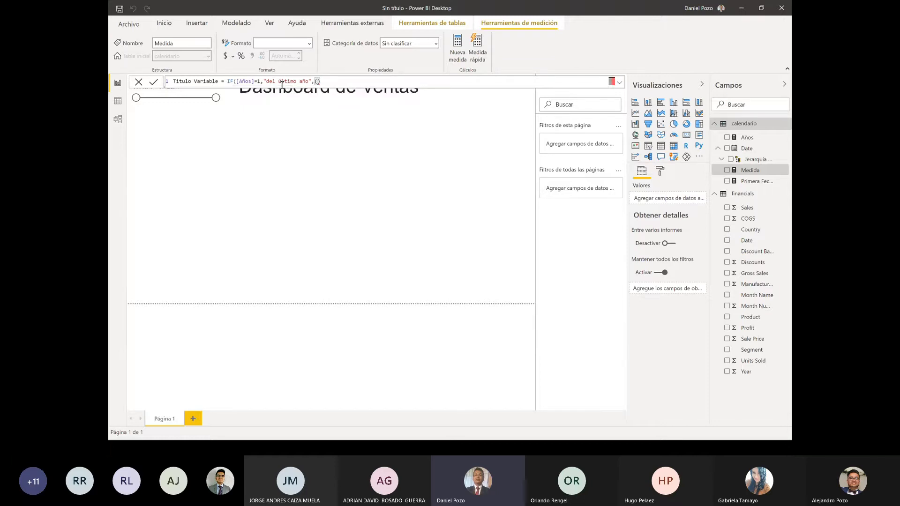
text("de ")
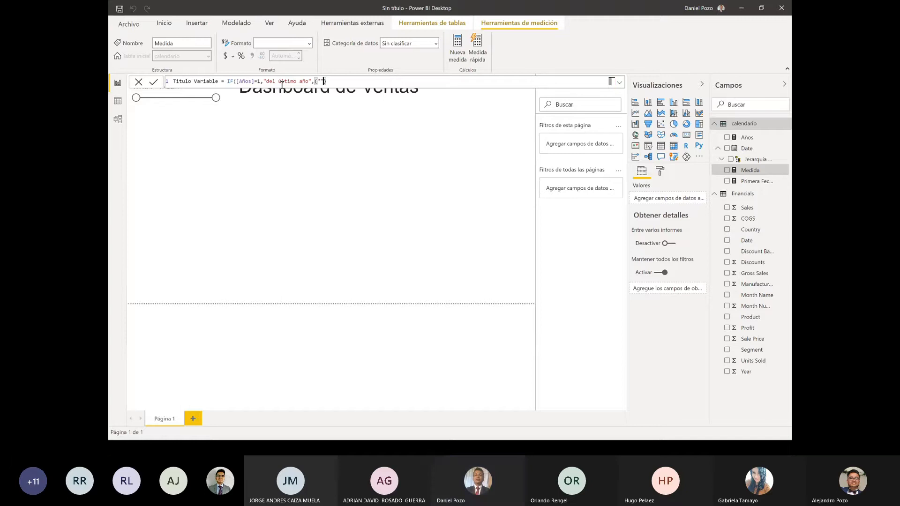
text(los)
key(BackSpace)
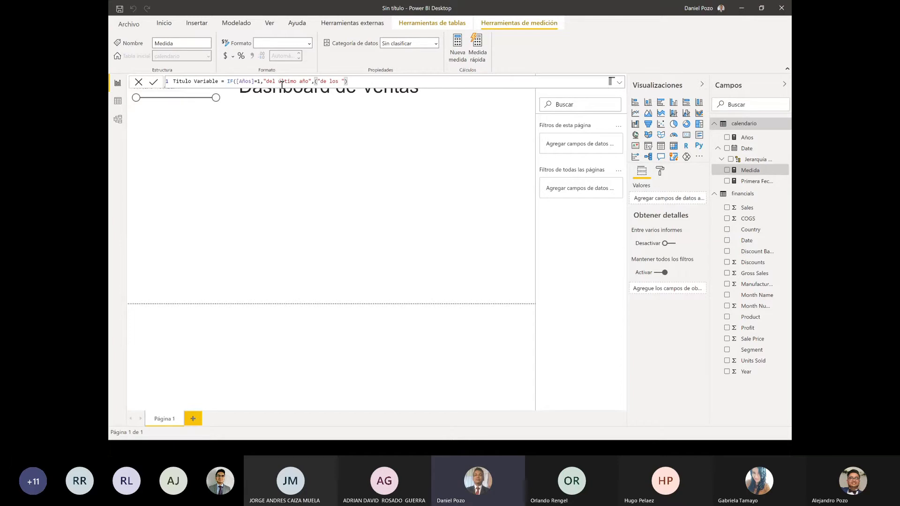
text(/)
key(BackSpace)
text(&)
key(ctrl+space)
key(Escape)
key(ctrl+space)
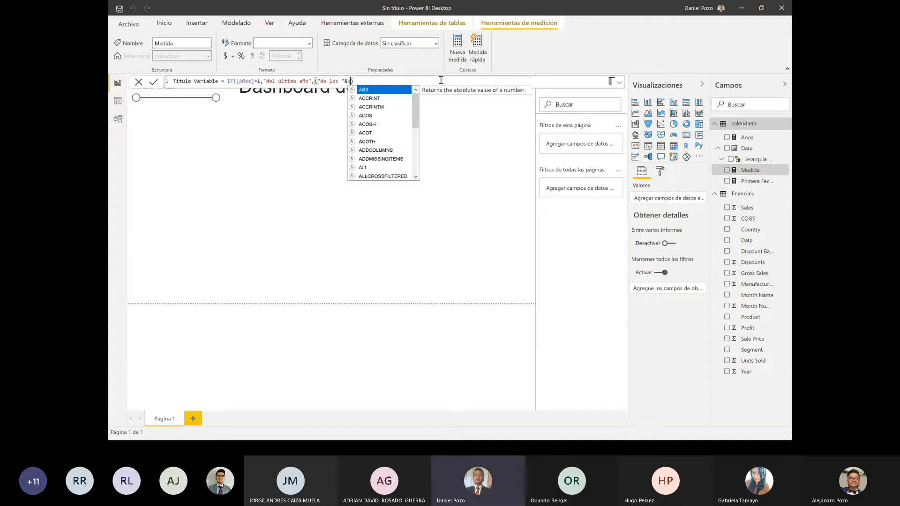
scroll(377, 173, down, 5)
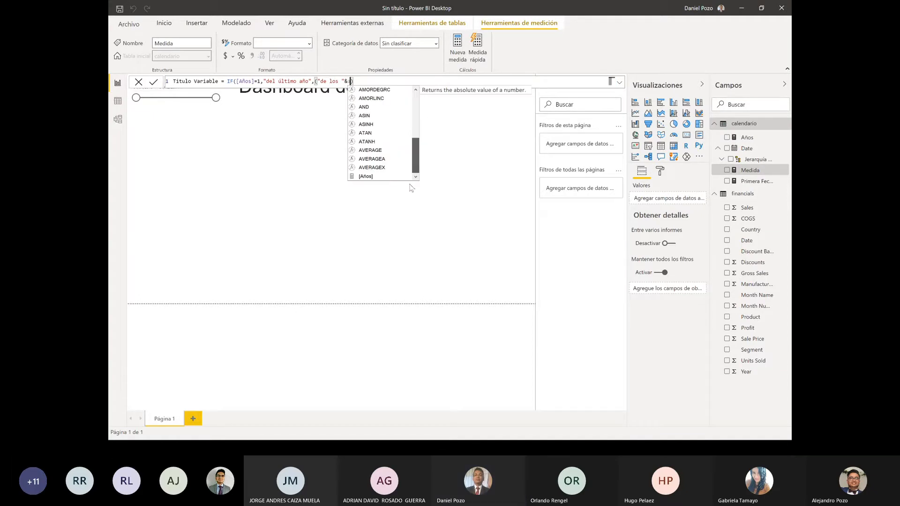
click(377, 177)
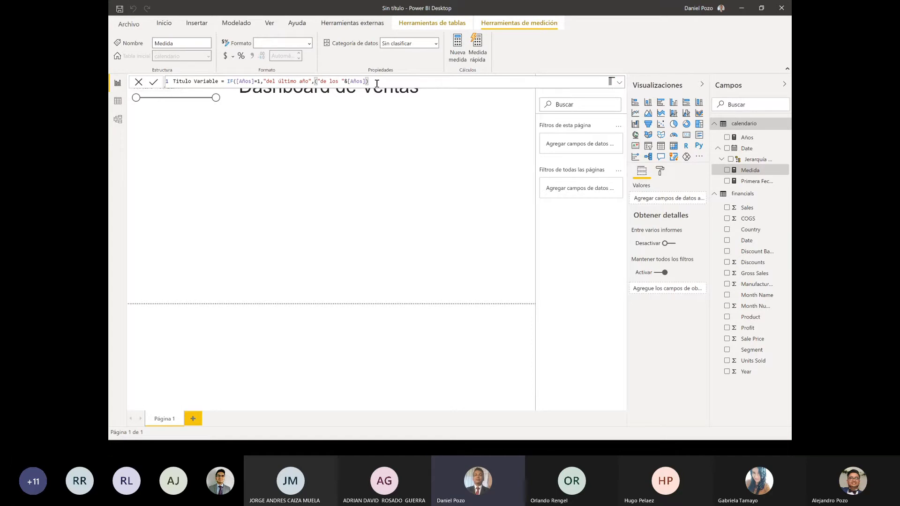
Step: Append &" últimos años" to the false result, close both brackets and commit the Titulo Variable measure
text($)
key(BackSpace)
text(&)
text(")
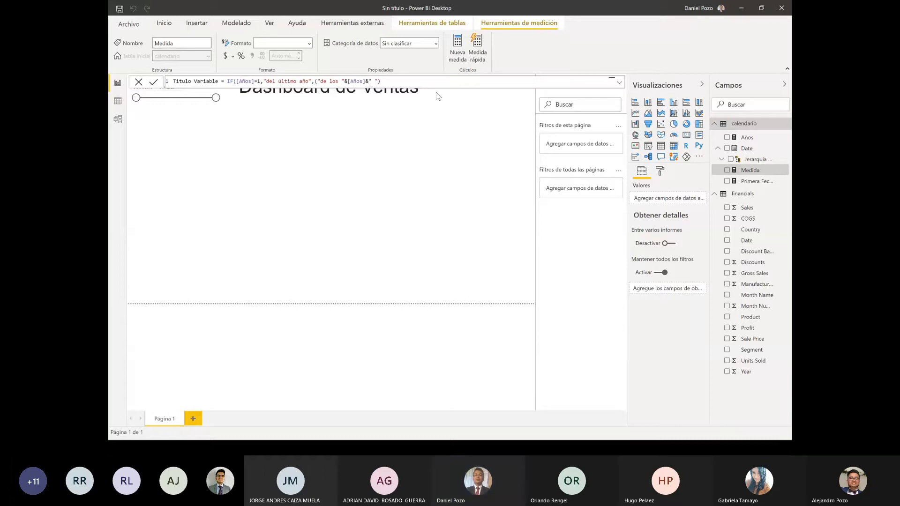
text( últimos años)
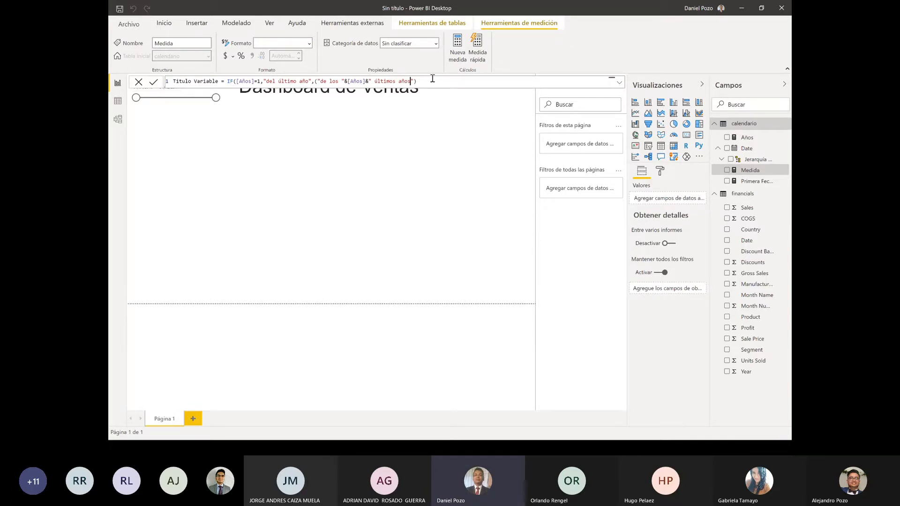
click(429, 80)
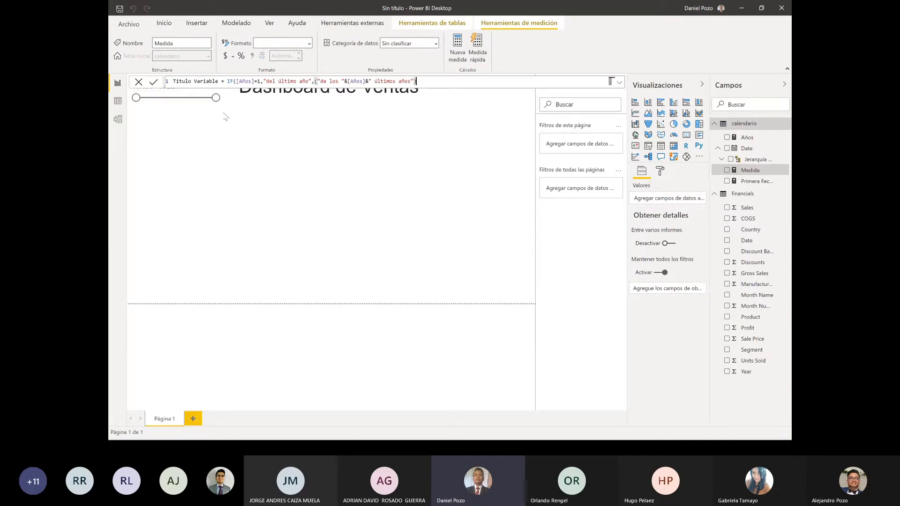
text())
click(154, 82)
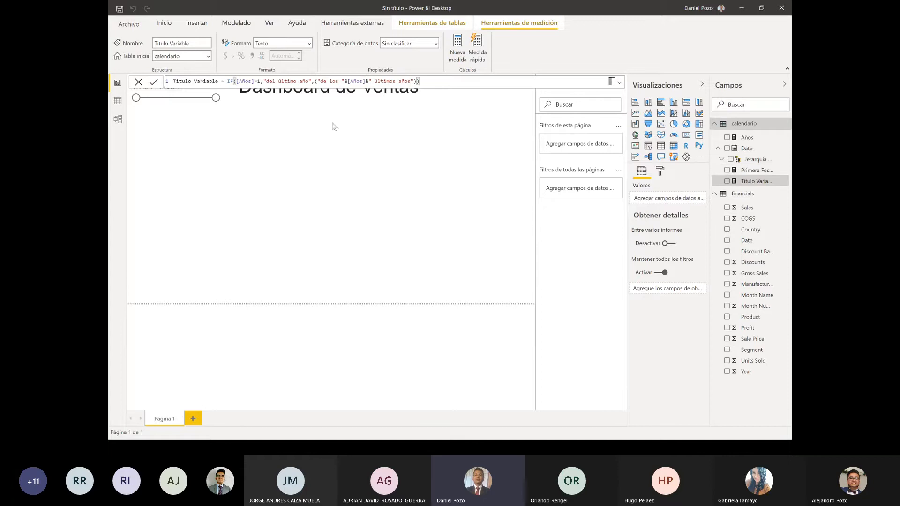
click(331, 93)
click(341, 125)
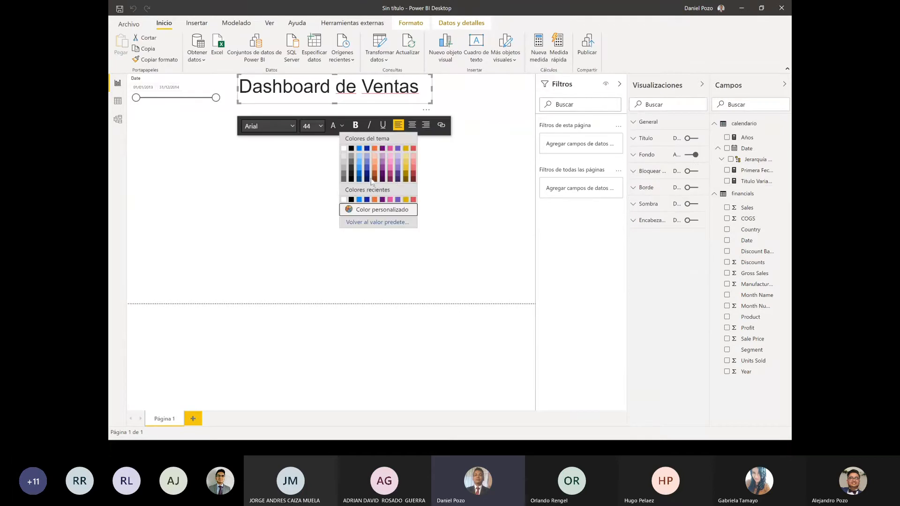
click(460, 180)
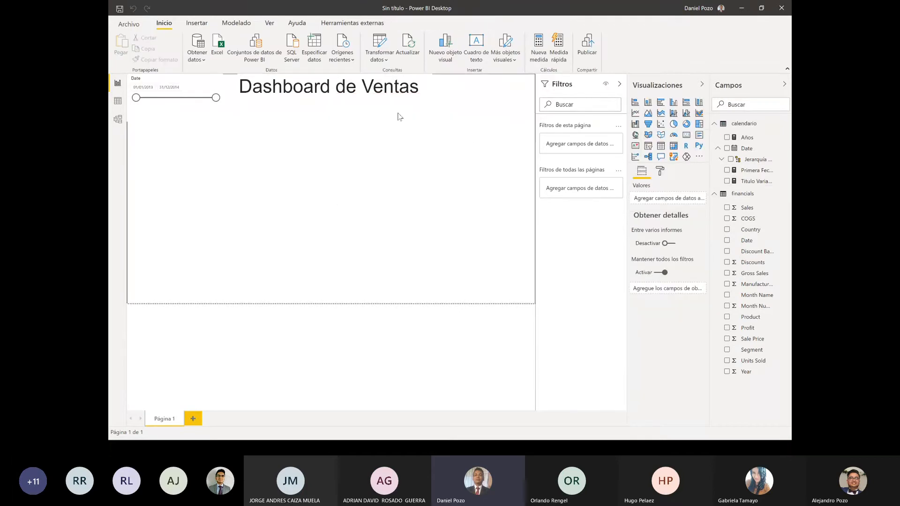
Step: Add a card visual with the Titulo Variable measure below the Dashboard de Ventas title and widen it to fit the full text
click(687, 136)
drag(205, 154, 362, 108)
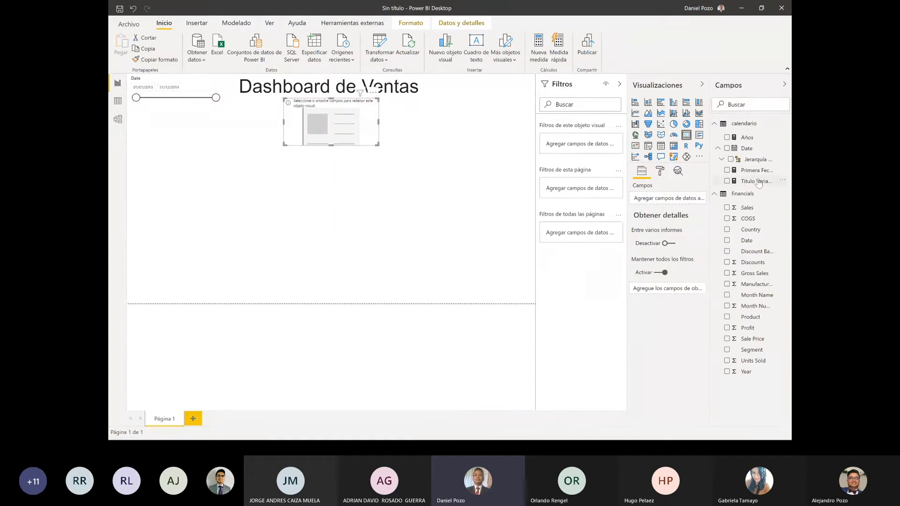
drag(755, 181, 691, 200)
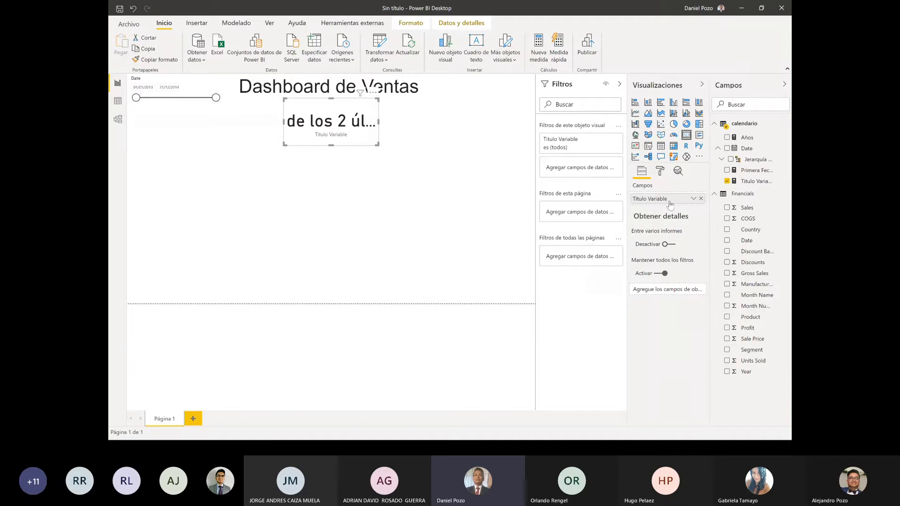
drag(377, 143, 461, 142)
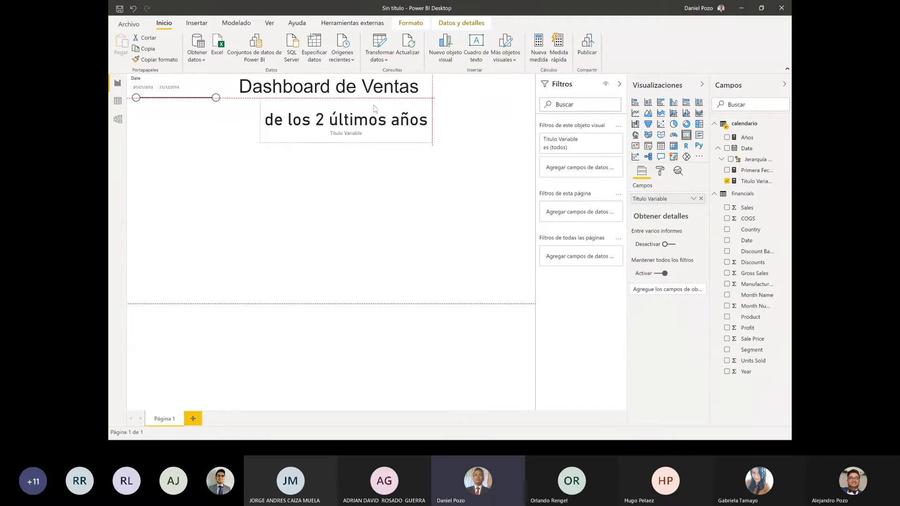
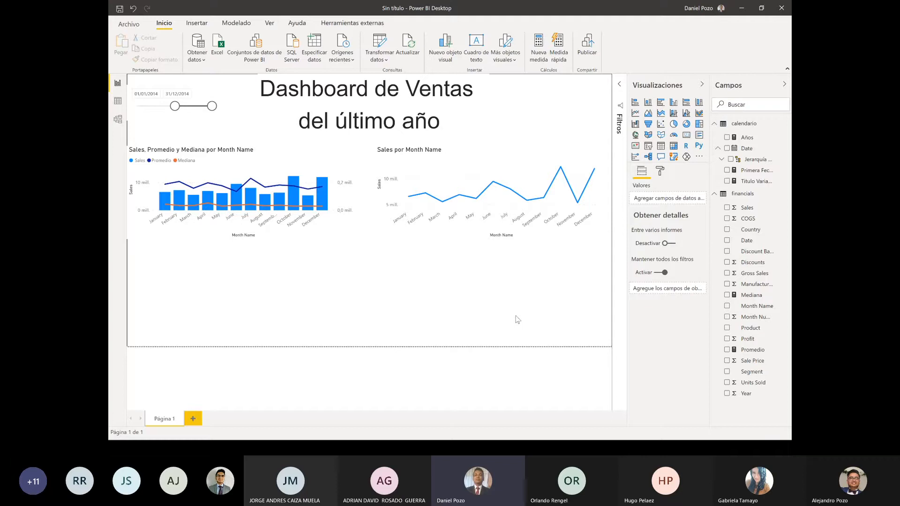
click(517, 161)
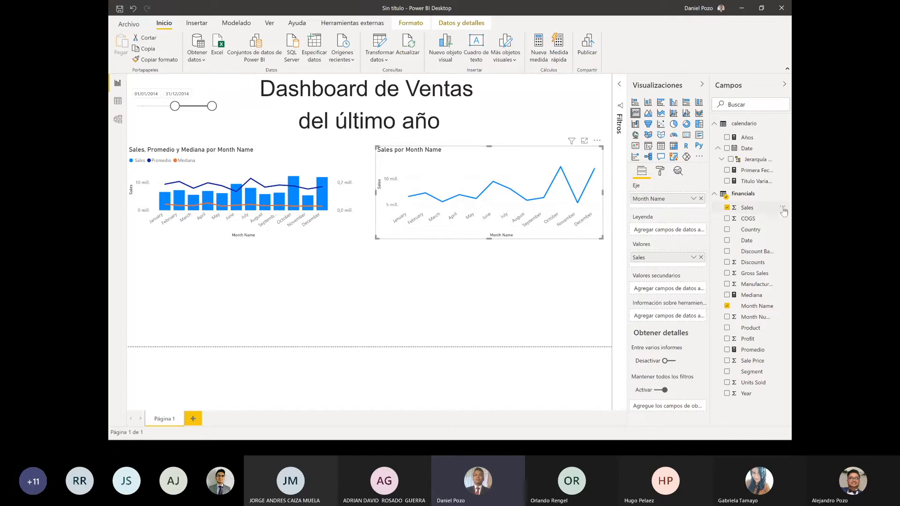
click(782, 209)
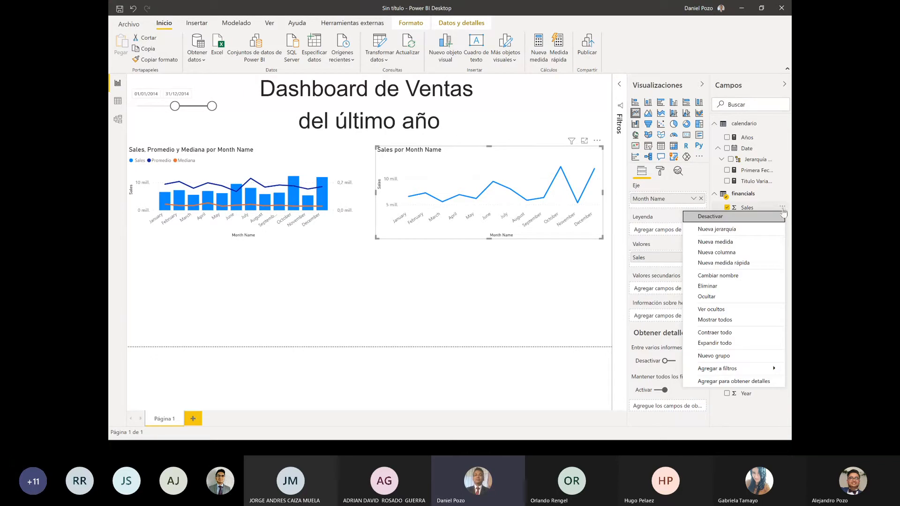
click(722, 242)
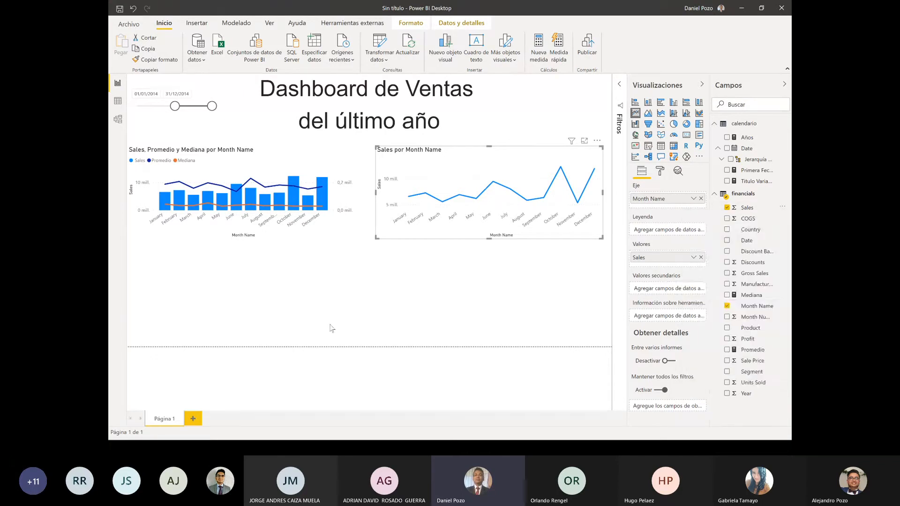
click(191, 82)
key(BackSpace)
key(BackSpace)
key(BackSpace)
key(BackSpace)
key(BackSpace)
key(BackSpace)
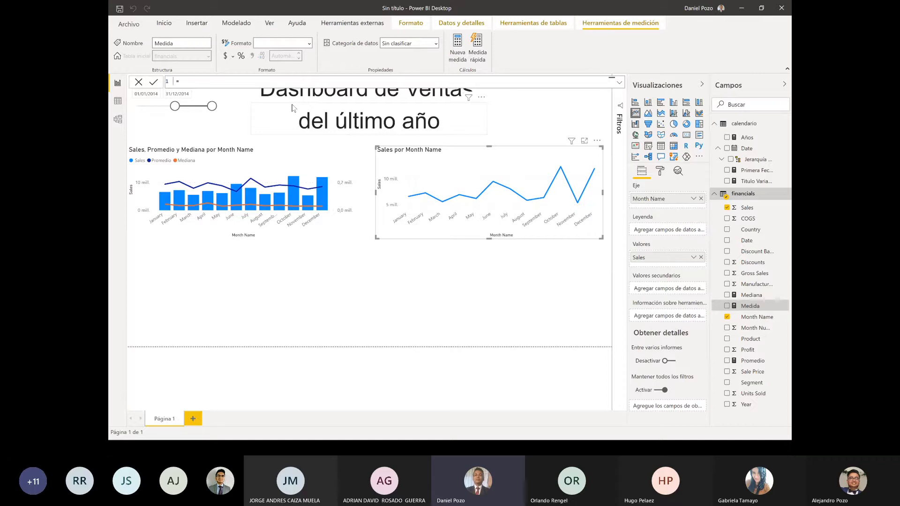
text(Ventas LY)
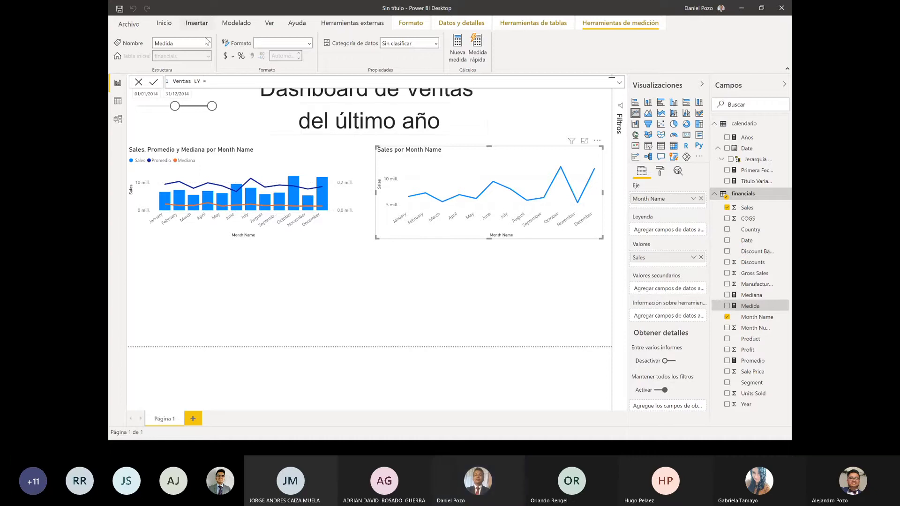
click(226, 81)
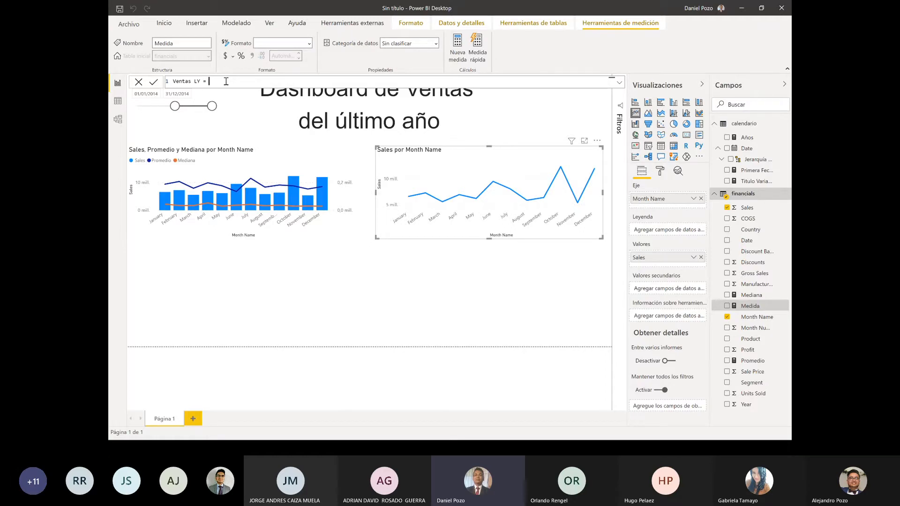
text(CALCULATE()
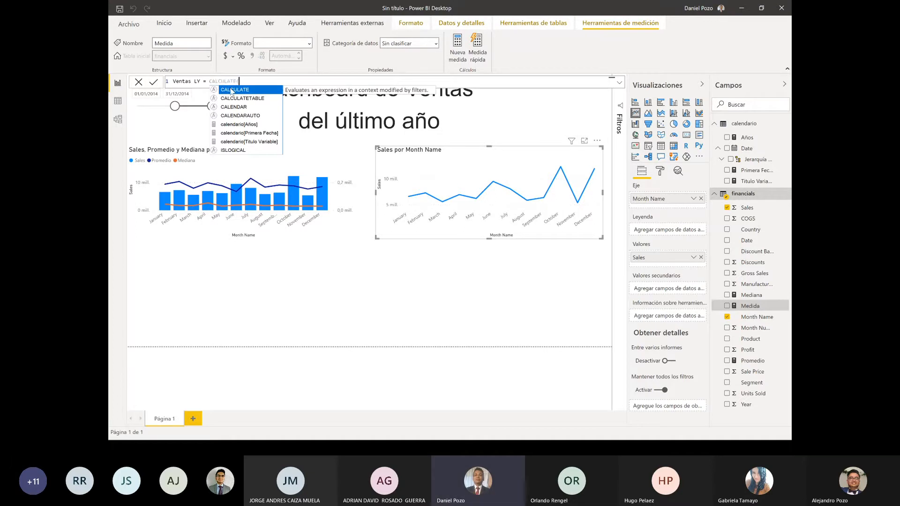
click(232, 91)
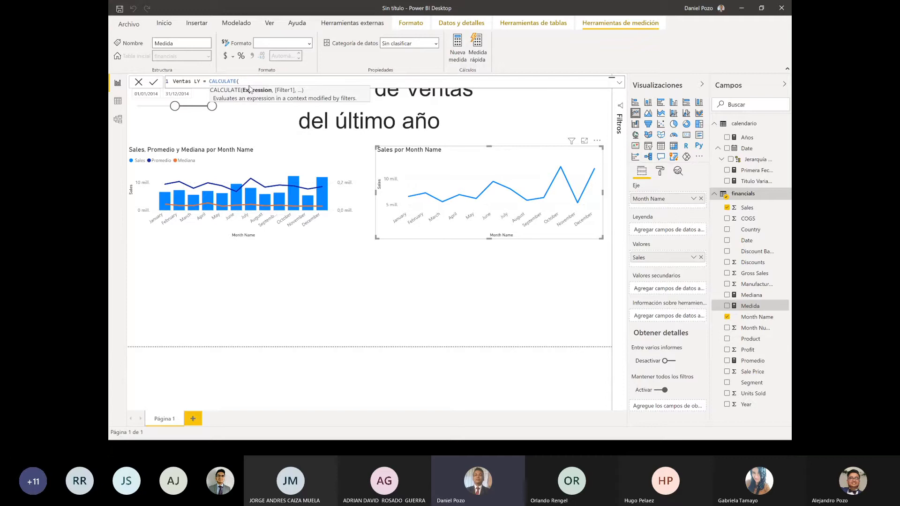
click(139, 83)
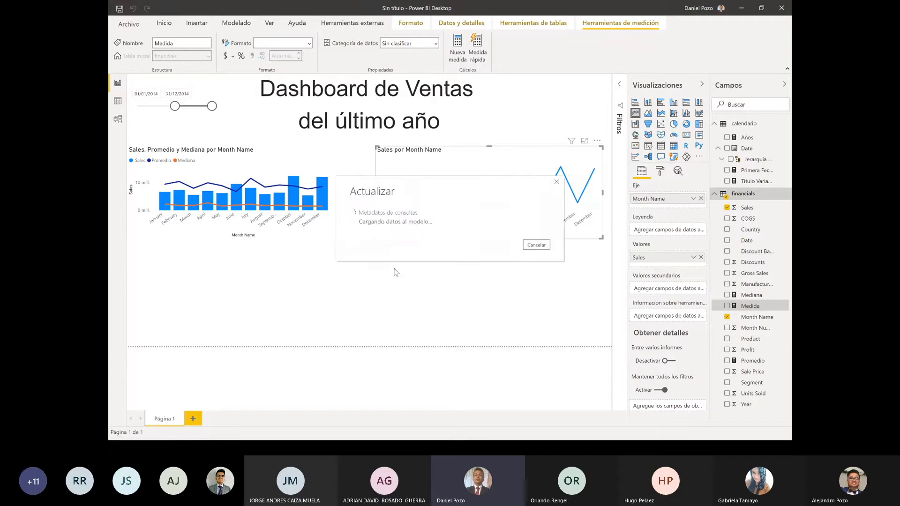
Step: Add a table visual below the two monthly charts with the Segment and Sales fields
click(369, 316)
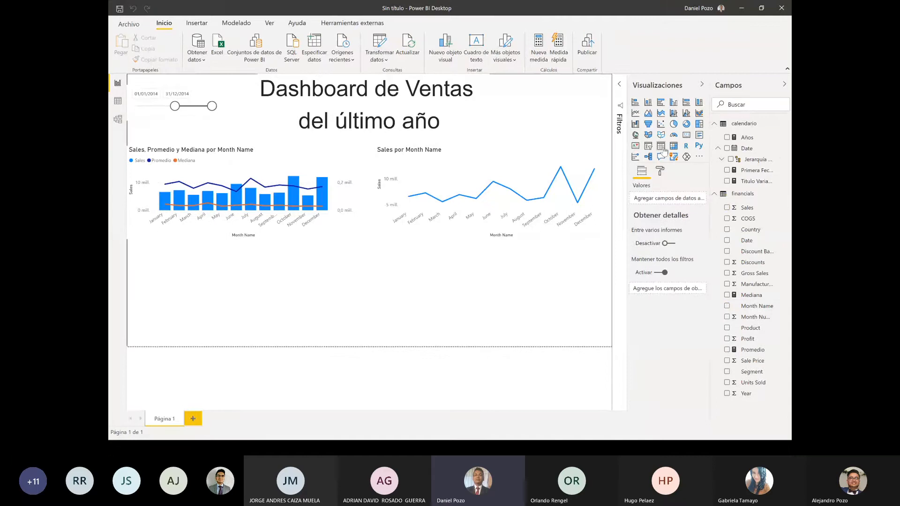
drag(610, 163, 296, 294)
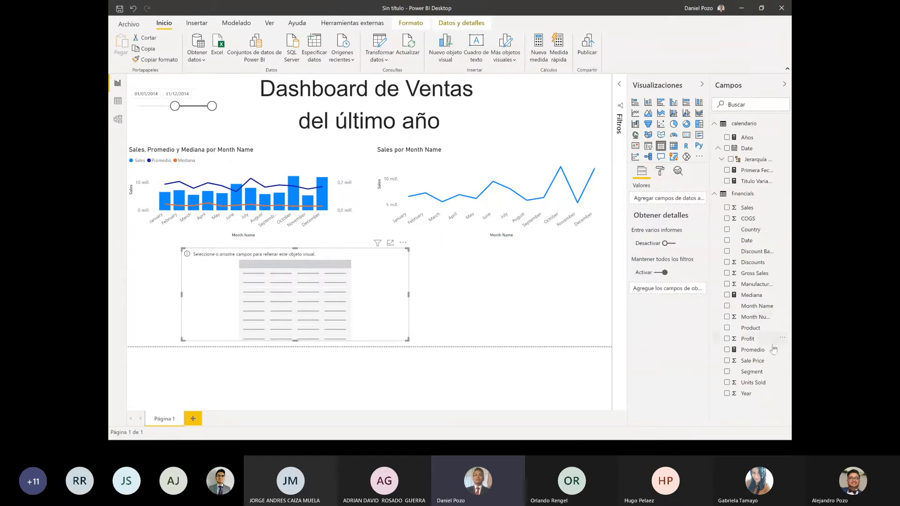
drag(751, 371, 691, 206)
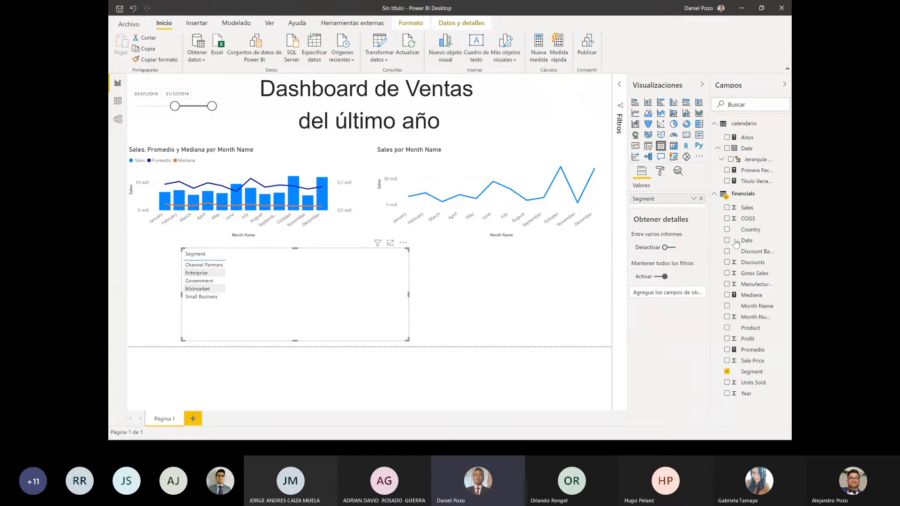
drag(551, 248, 350, 276)
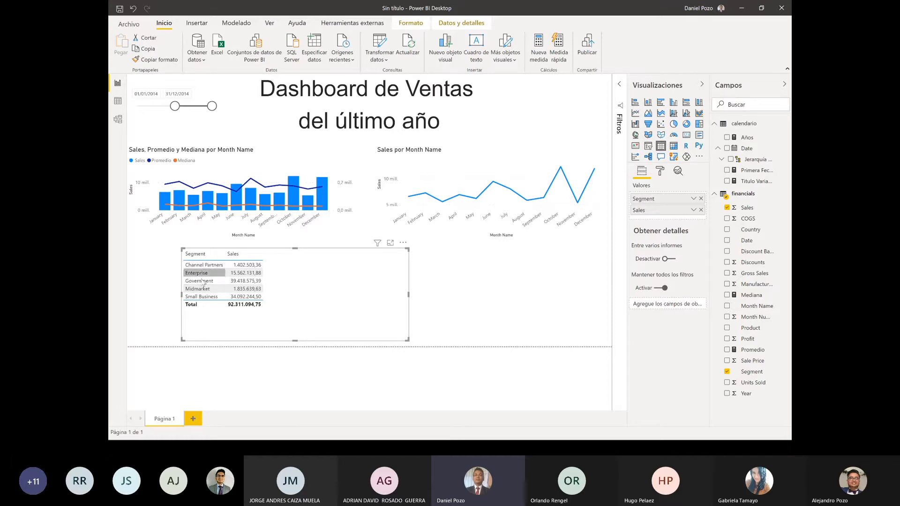
Step: Create a new measure named Ventas Total in the financials table and begin its formula with CALCULATE(
click(782, 207)
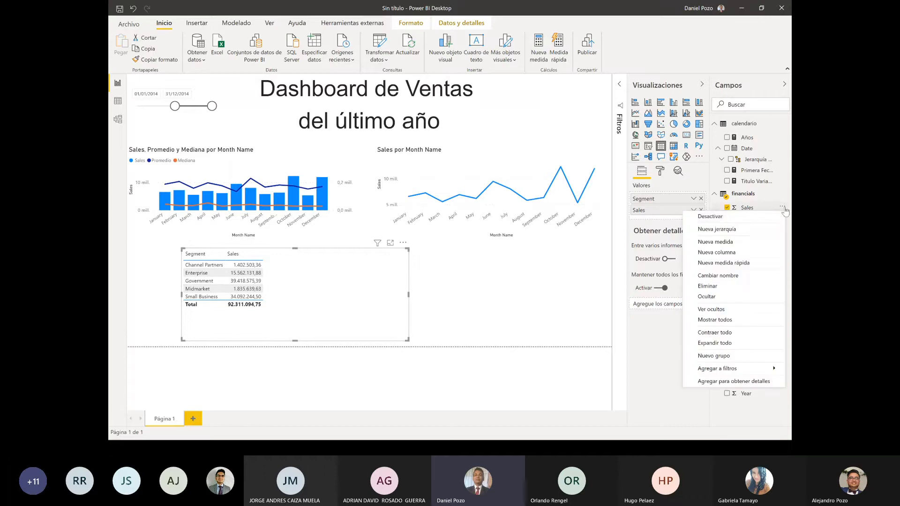
click(721, 247)
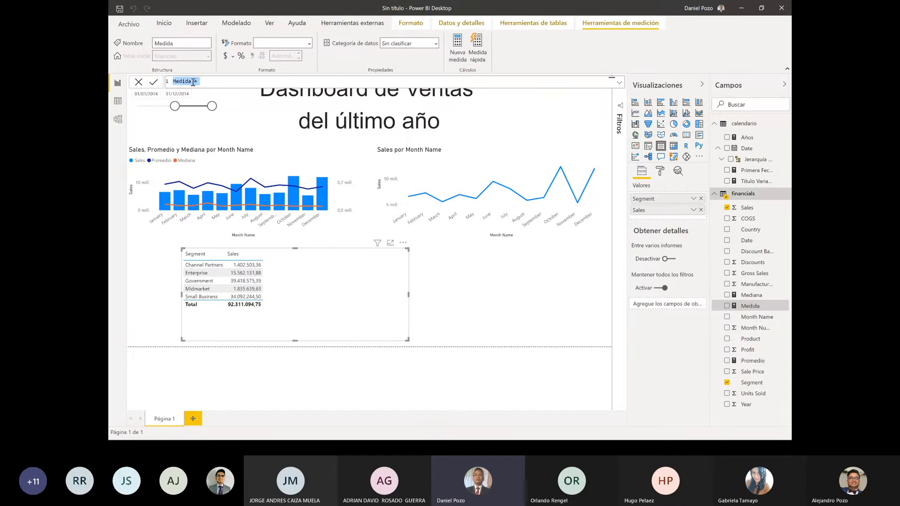
key(BackSpace)
key(BackSpace)
key(BackSpace)
key(BackSpace)
text(Ventas Total)
click(300, 83)
text(CALCULATE()
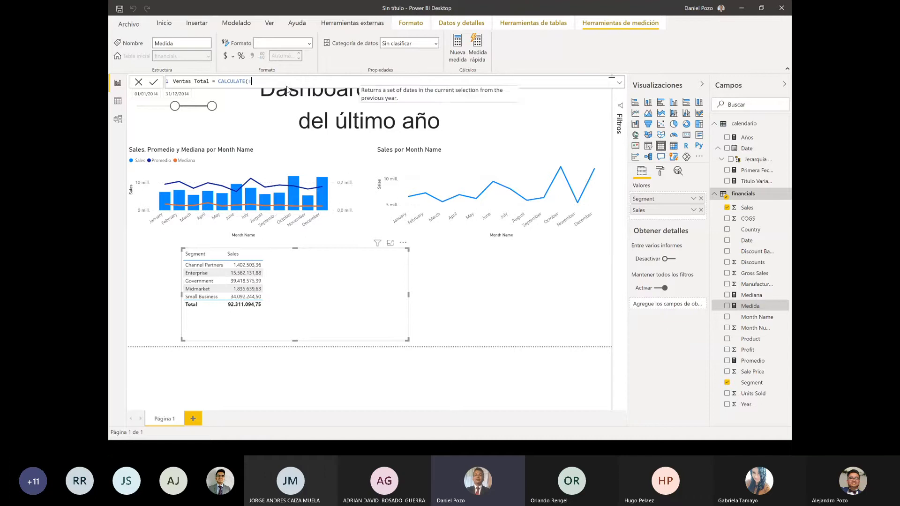
Step: Complete the formula with SUM(financials[ Sales])), commit the measure and add Ventas Total to the segment table
text(SUM()
text(ventas)
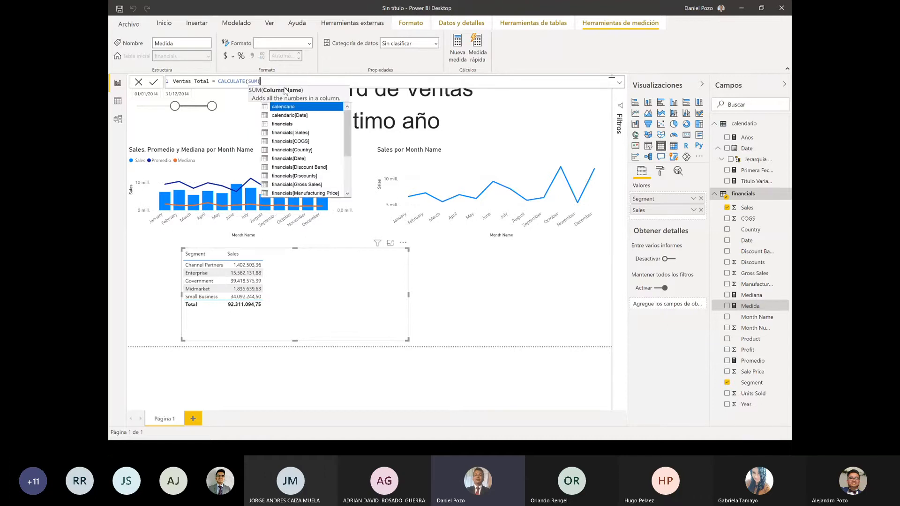
key(BackSpace)
key(BackSpace)
key(BackSpace)
key(BackSpace)
key(BackSpace)
key(BackSpace)
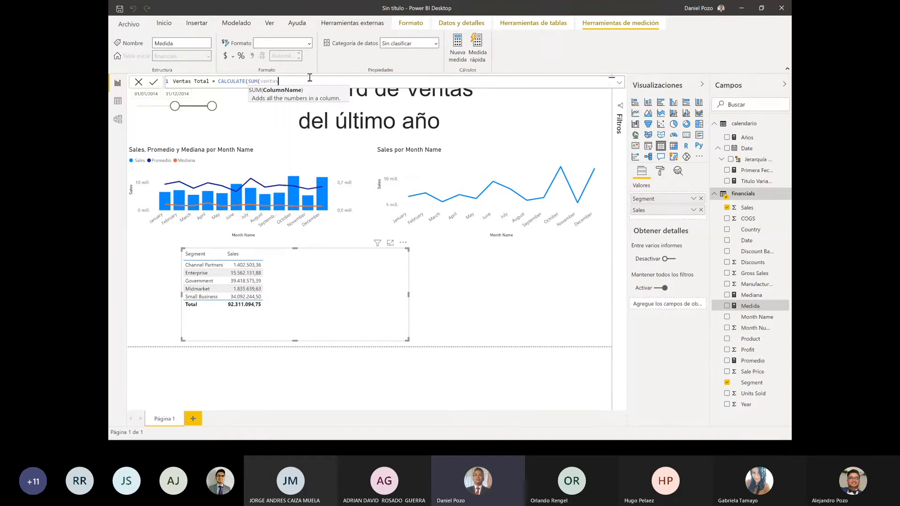
text(s[Sales)
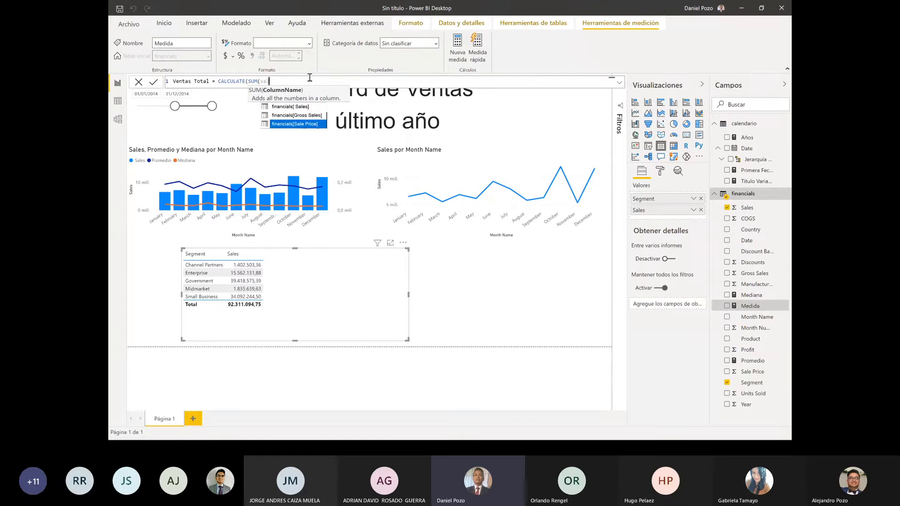
key(Tab)
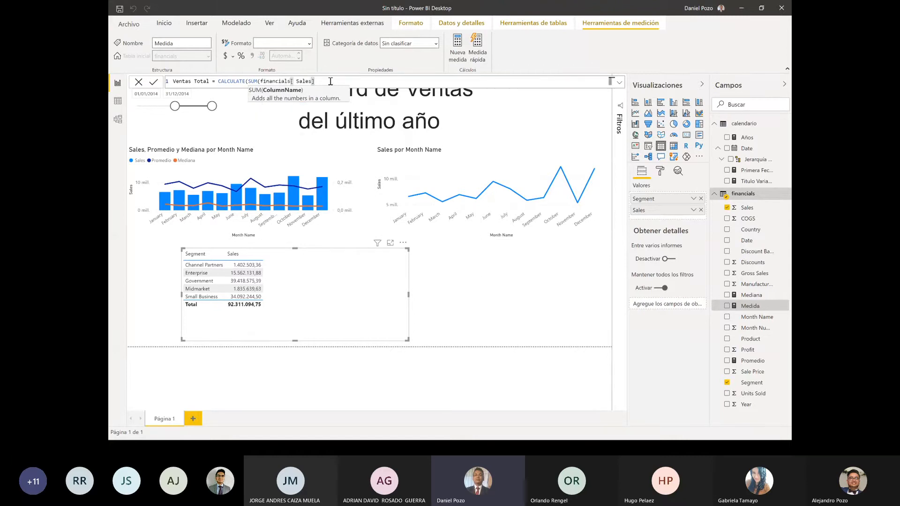
text()))
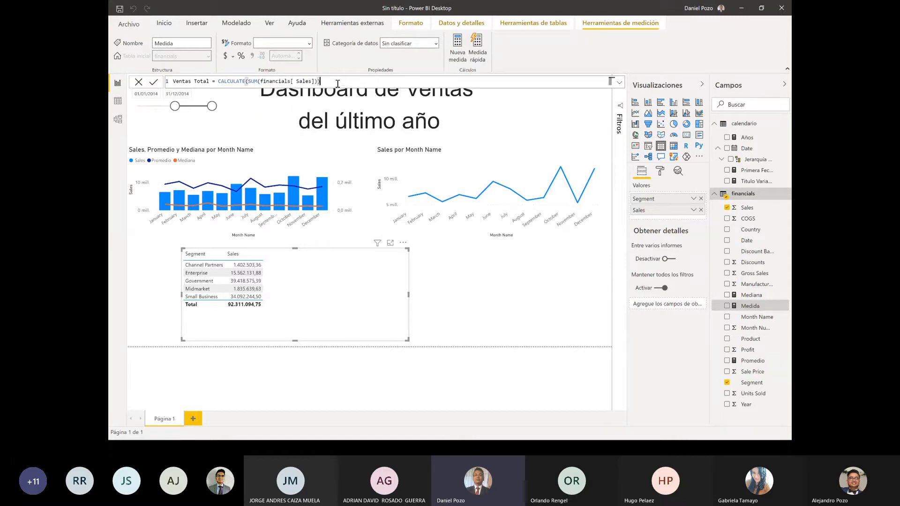
click(151, 83)
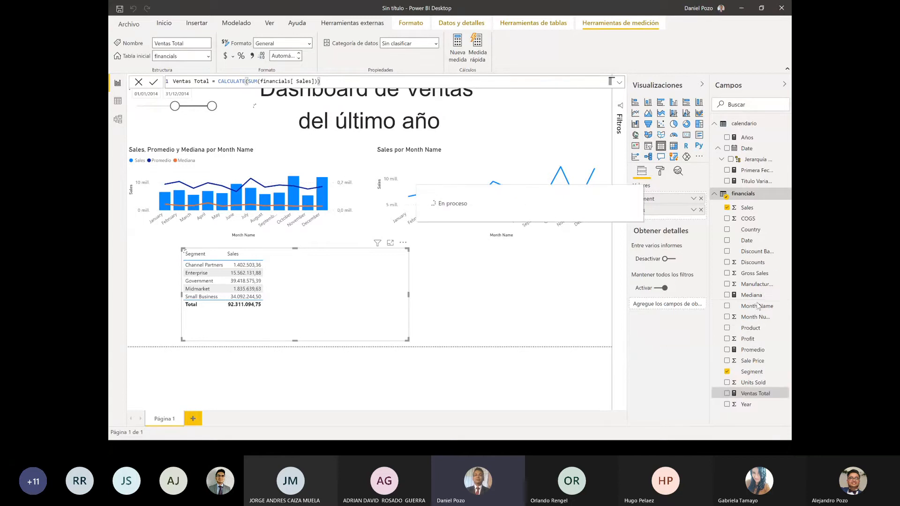
drag(755, 393, 328, 309)
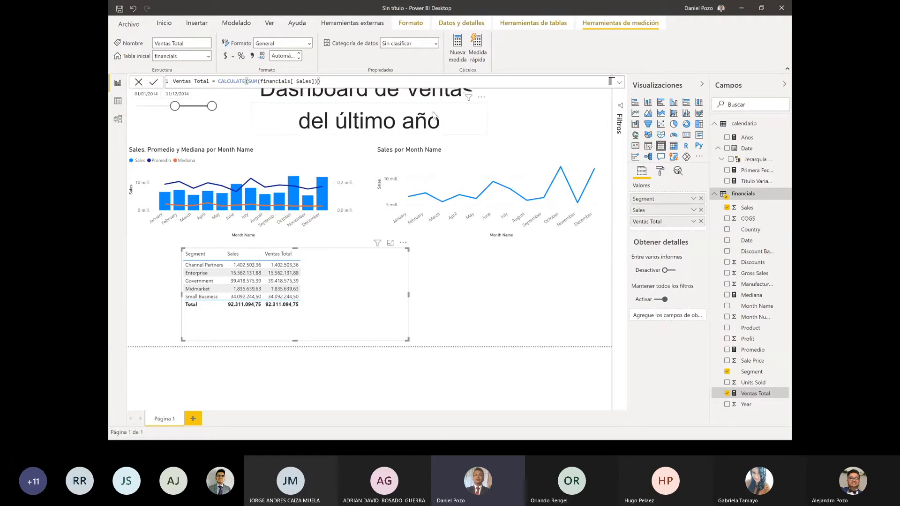
Step: Add the filter financials[Segment]="Enterprise" to the Ventas Total measure, commit it and delete the segment table visual
text(,)
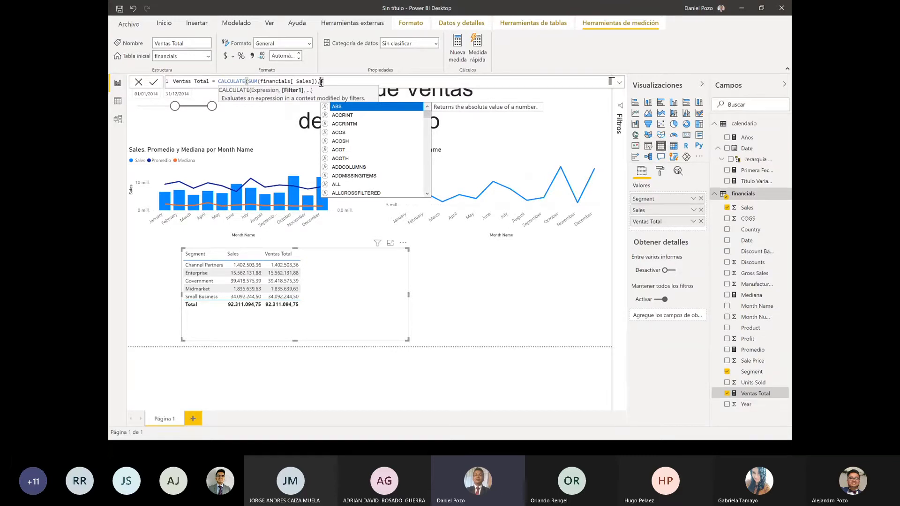
text(segm)
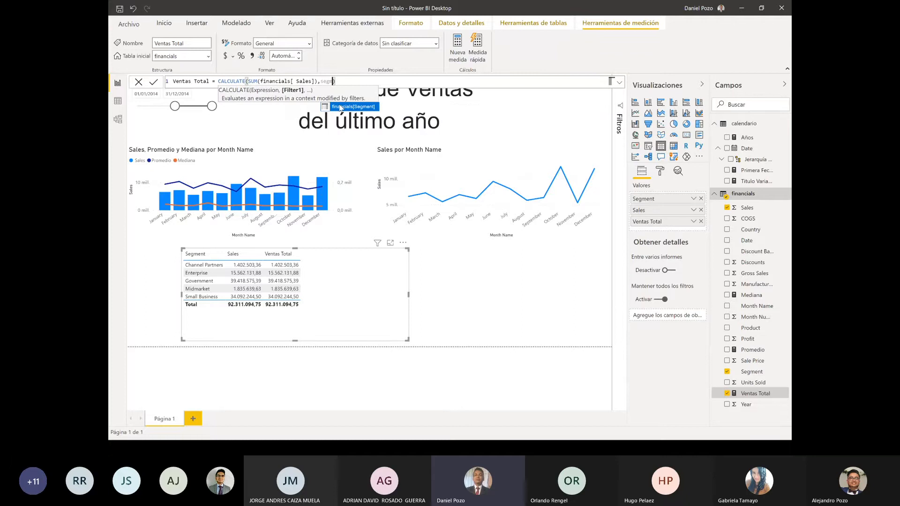
click(341, 107)
text(="")
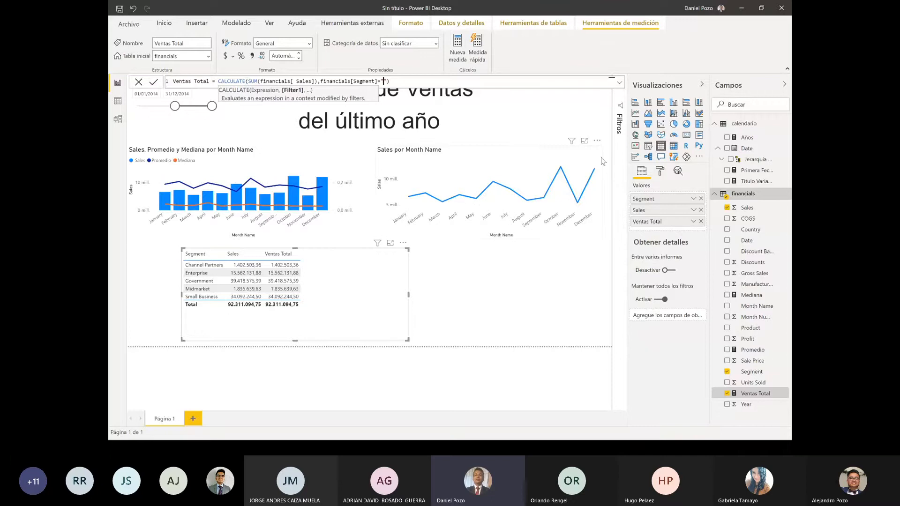
text(Enterpri)
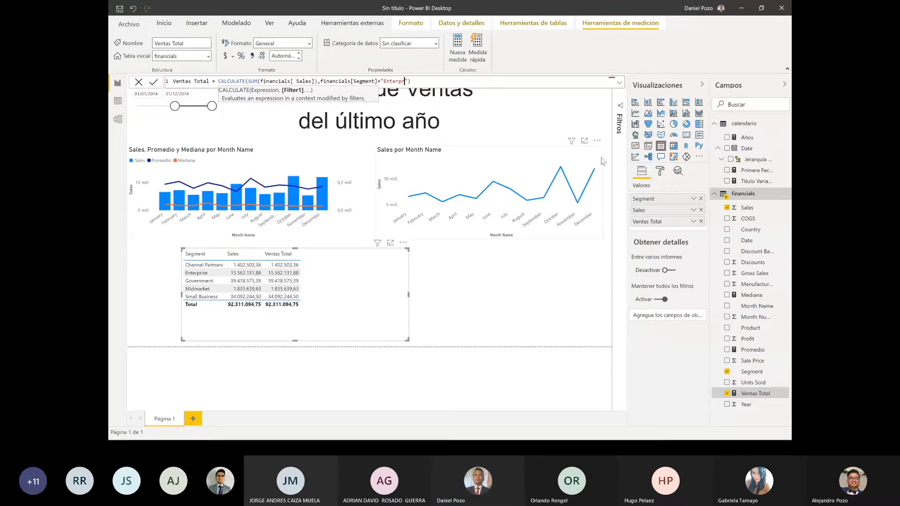
text(se)
key(End)
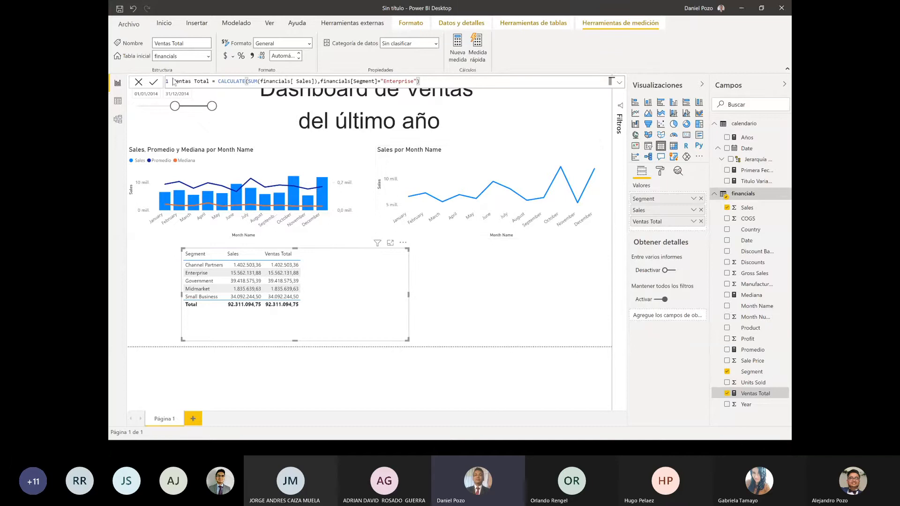
click(154, 83)
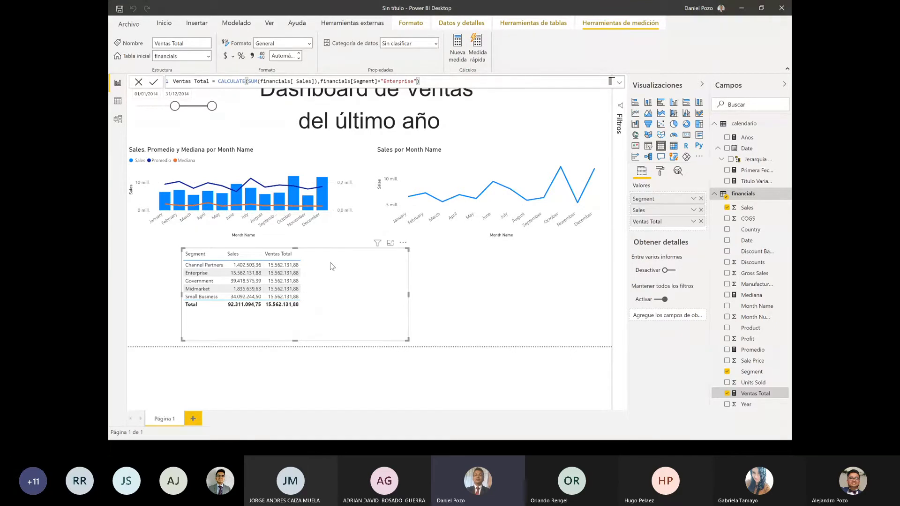
key(Delete)
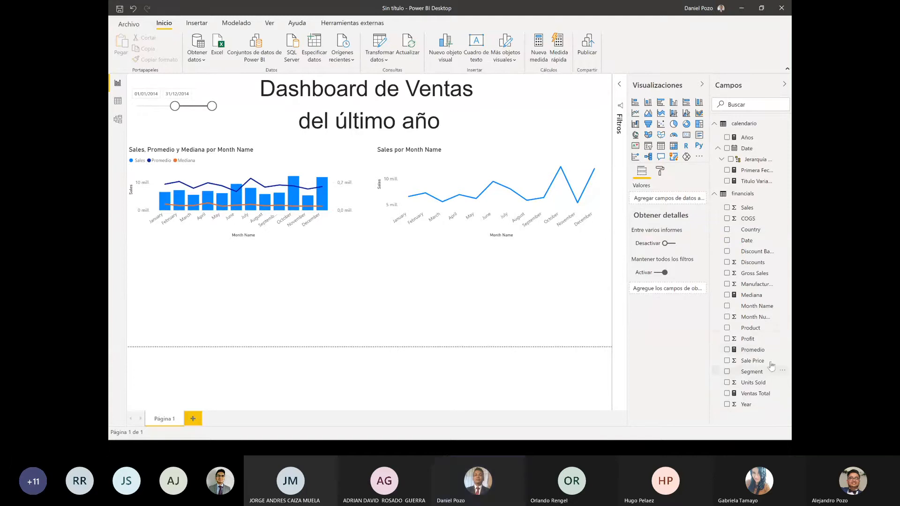
Step: Create another measure in the financials table and name it Ventas LY
click(783, 328)
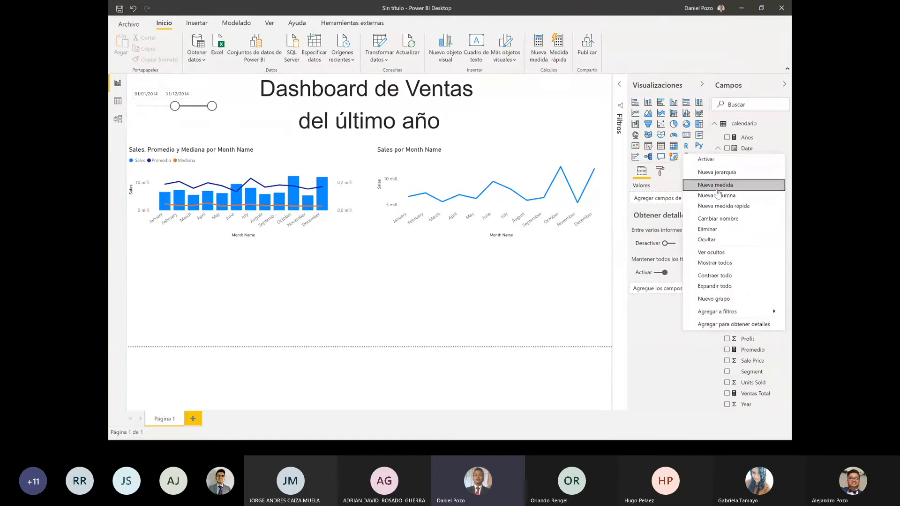
click(729, 186)
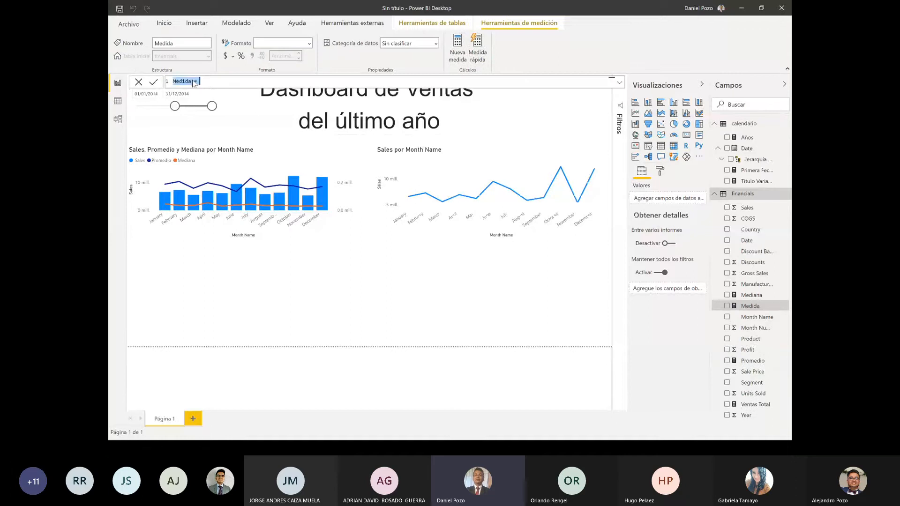
key(Left)
key(Left)
key(BackSpace)
key(BackSpace)
key(BackSpace)
key(BackSpace)
key(BackSpace)
key(BackSpace)
key(BackSpace)
text(Venta)
text(s LY)
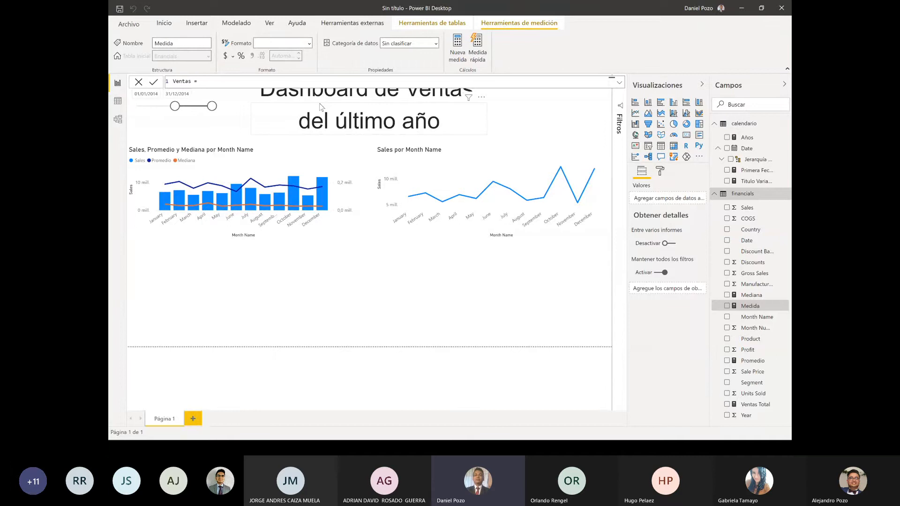
Step: Begin the Ventas LY measure's formula with CALCULATE(SUM(financials[ Sales])
key(End)
text(cal)
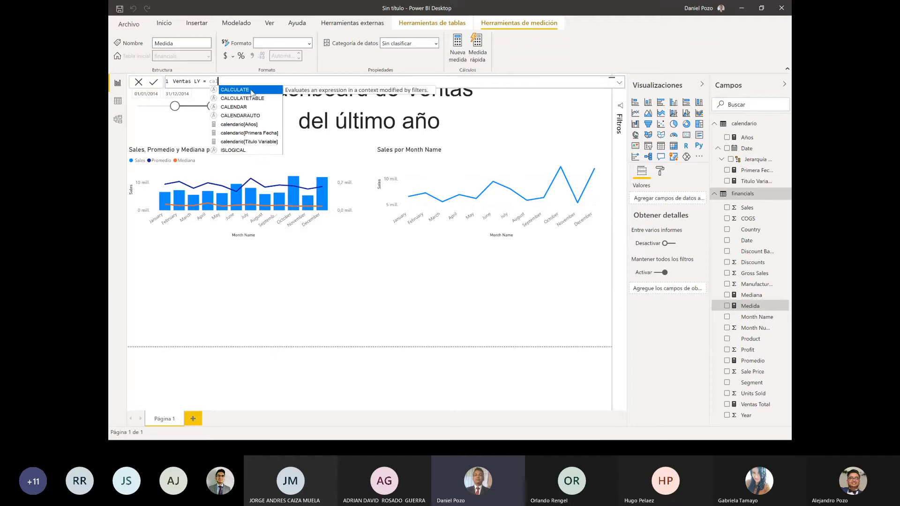
click(252, 90)
text(sale)
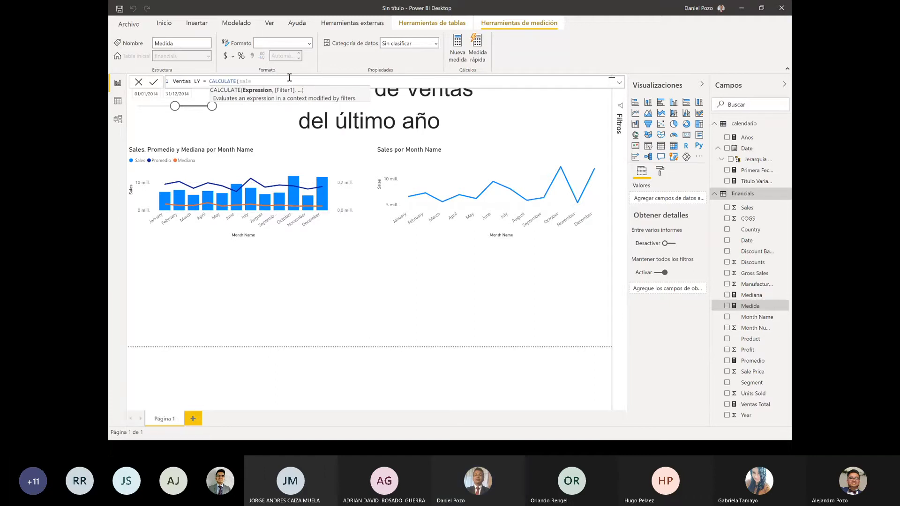
key(BackSpace)
key(BackSpace)
text(sum)
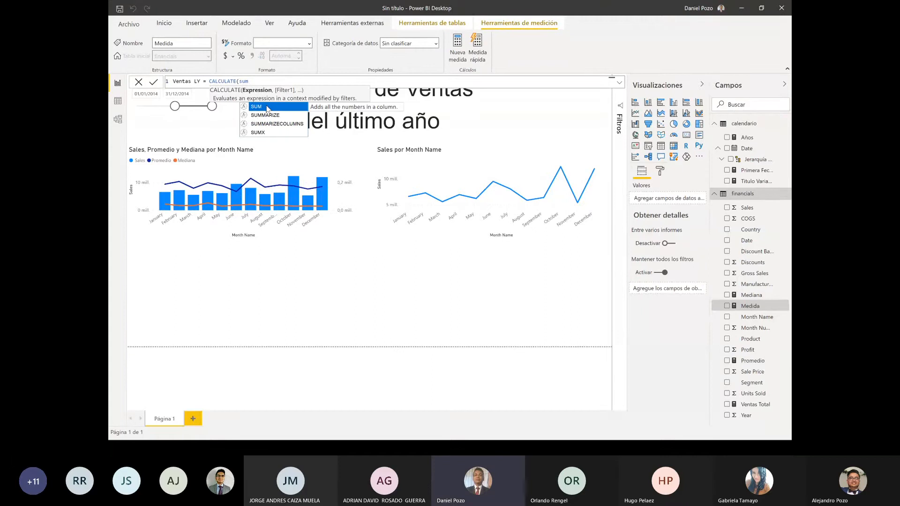
click(269, 108)
text(sale)
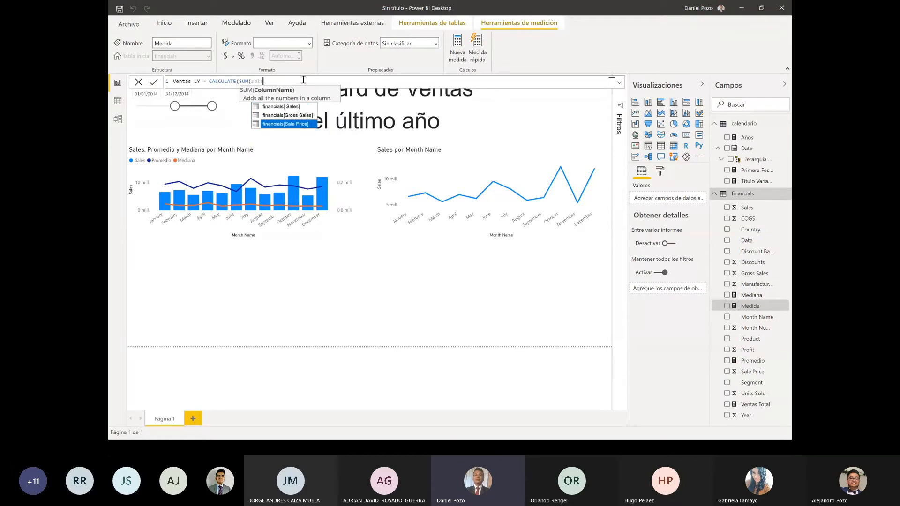
click(301, 108)
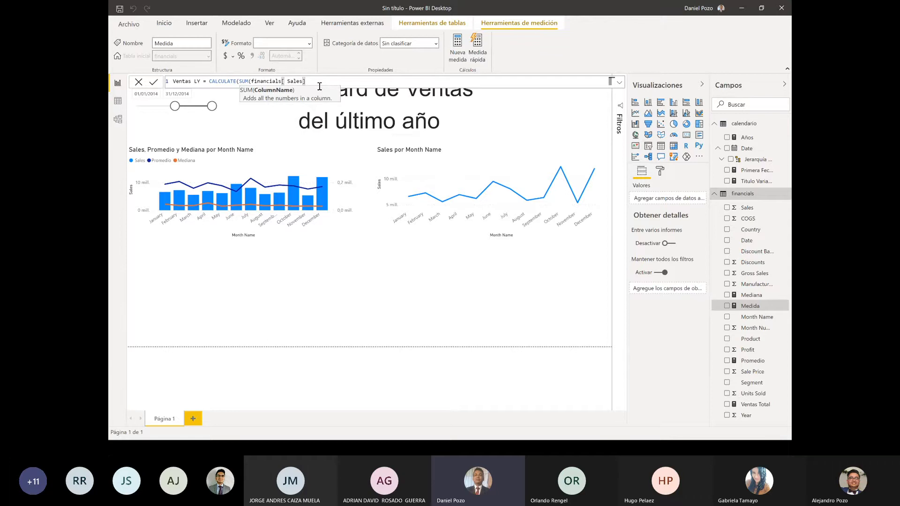
text())
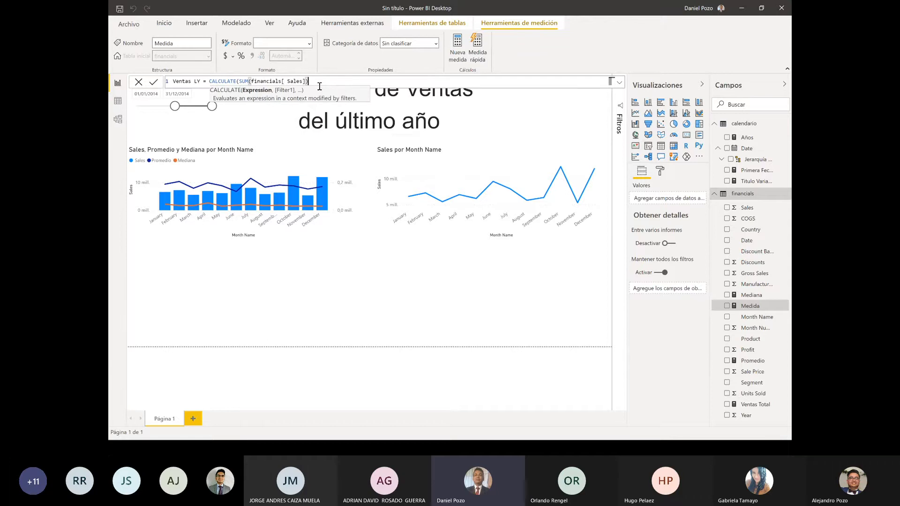
Step: Add SAMEPERIODLASTYEAR(calendario[Date]) as the filter of the Ventas LY formula, close the parentheses and commit the measure
text(,same)
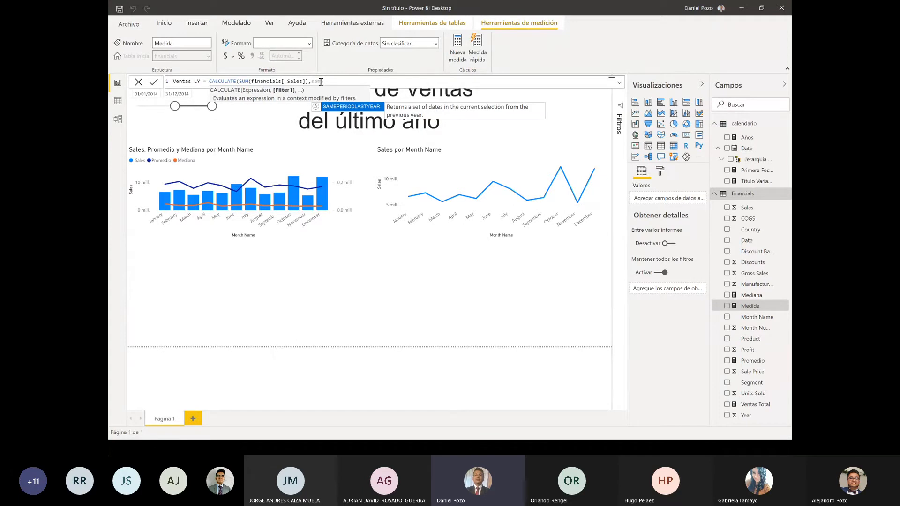
click(348, 109)
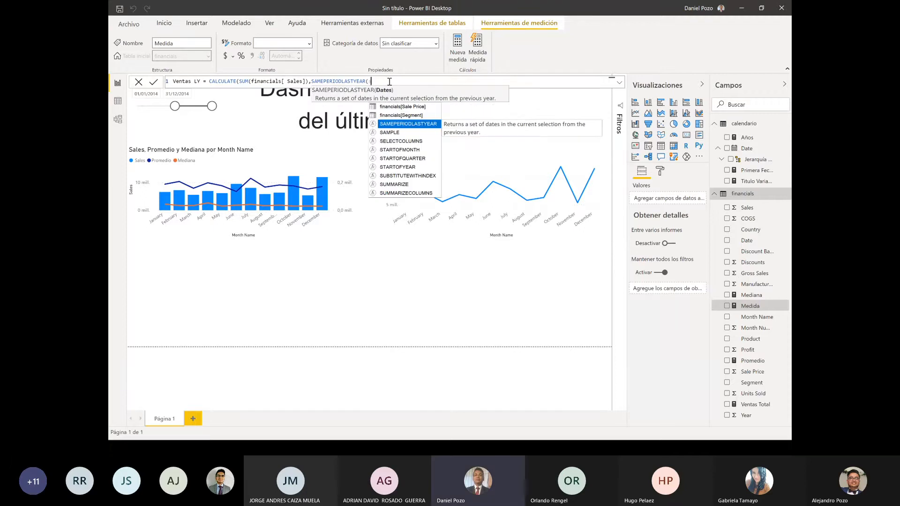
text(calendario[Date])
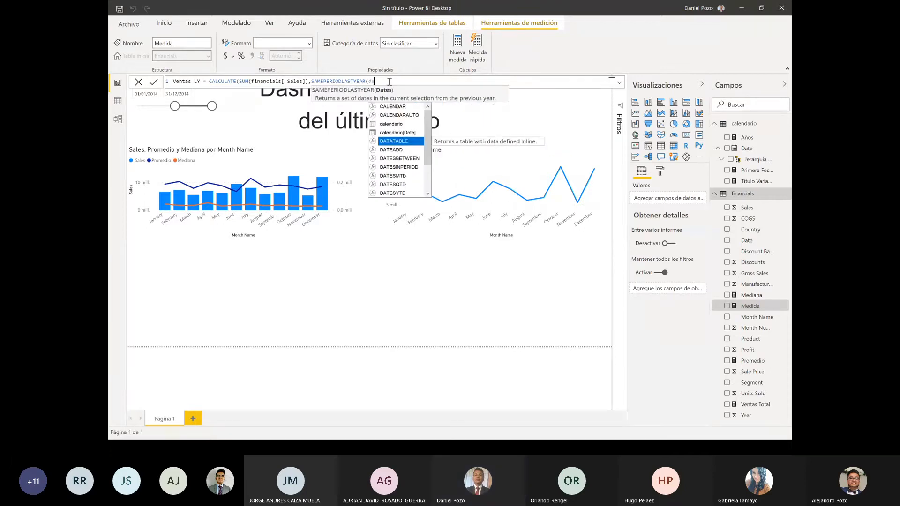
text()))
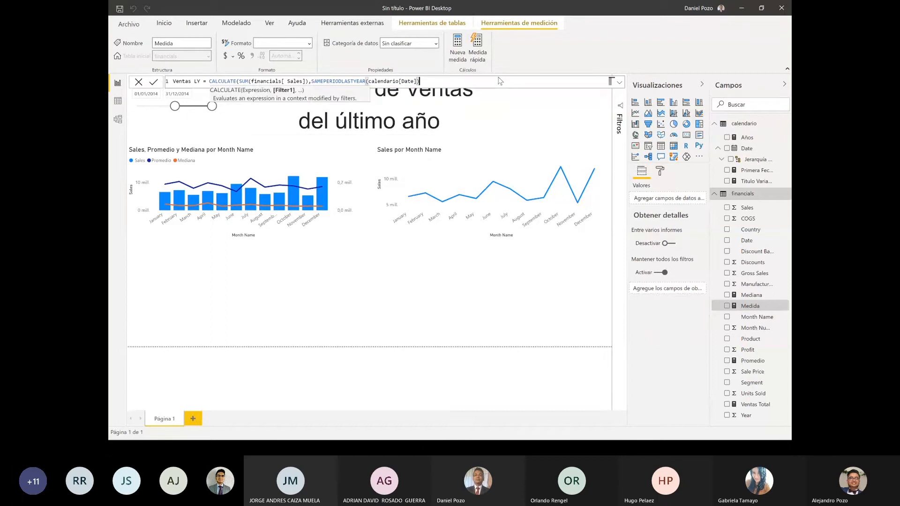
click(153, 82)
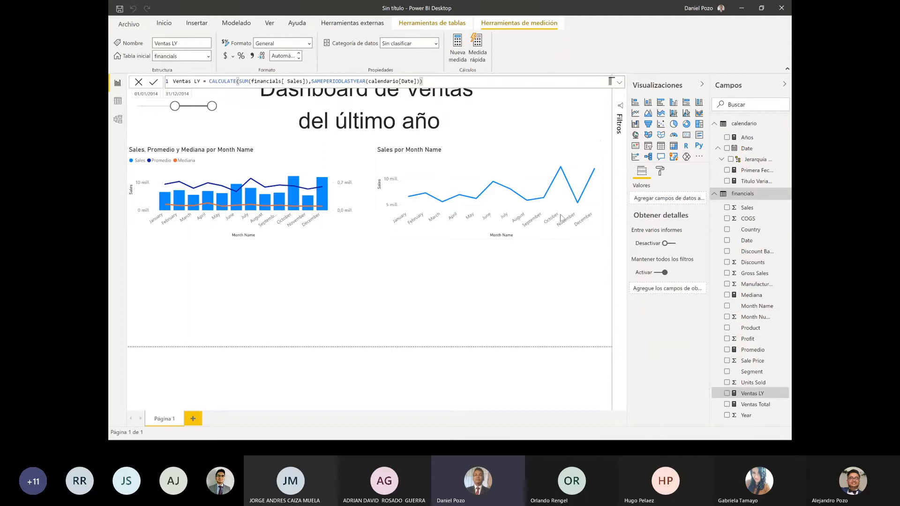
Step: Add Ventas LY to the values of the Sales by Month Name line chart and collapse the calendario table
click(557, 165)
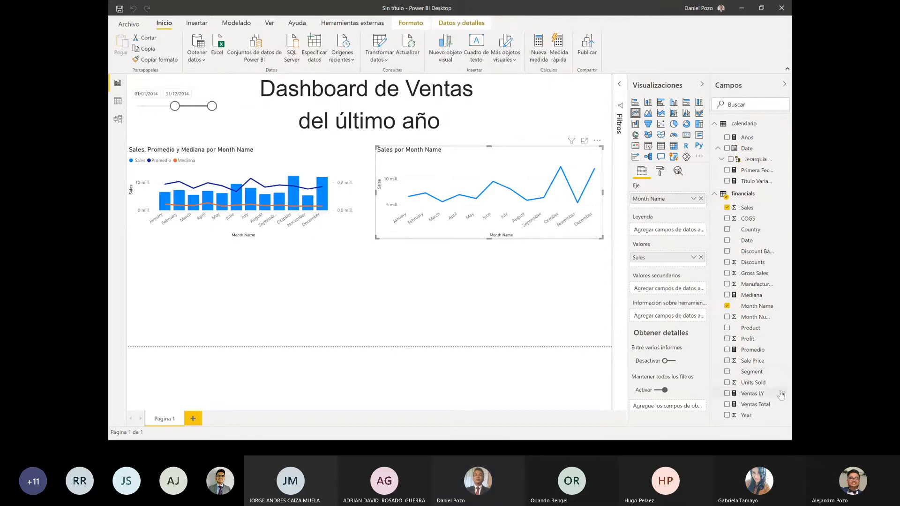
drag(761, 395, 682, 266)
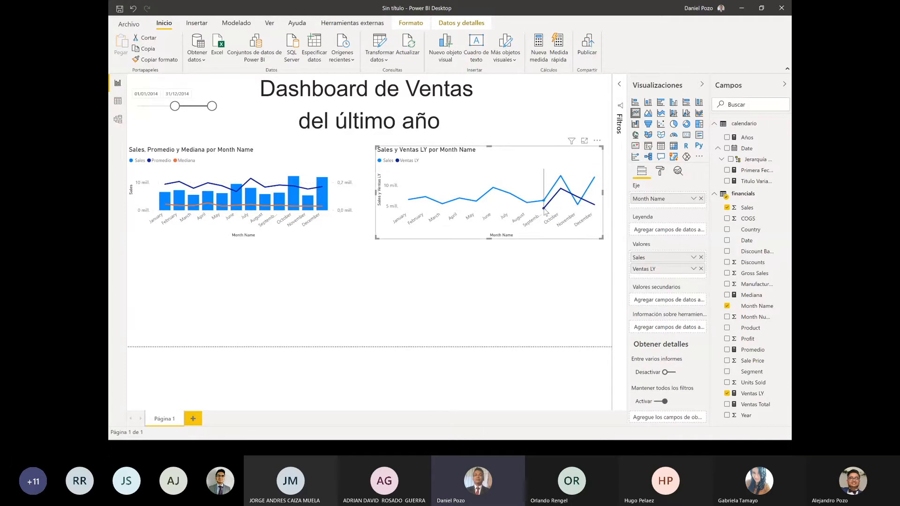
mouse_move(545, 211)
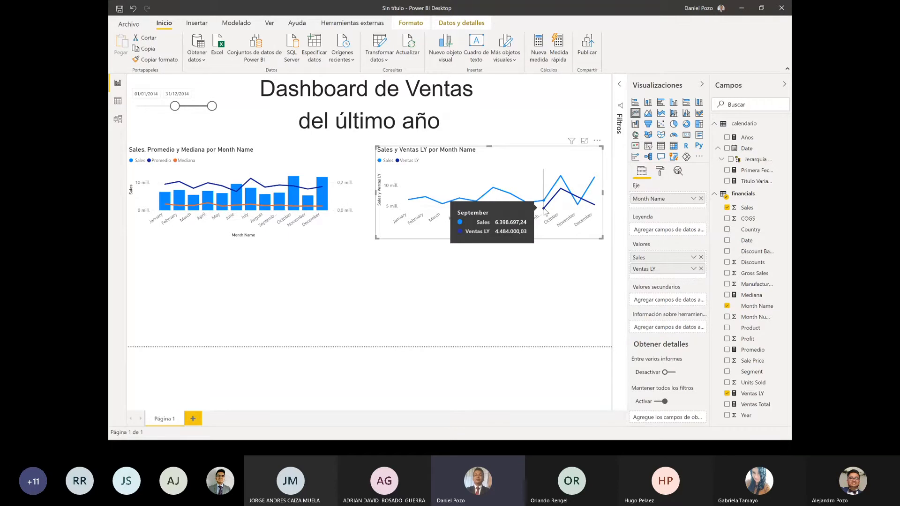
click(748, 124)
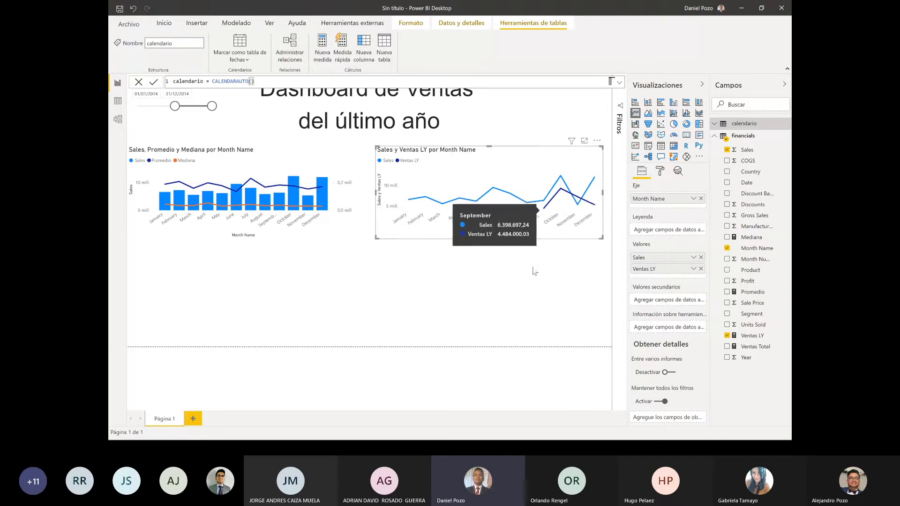
click(494, 290)
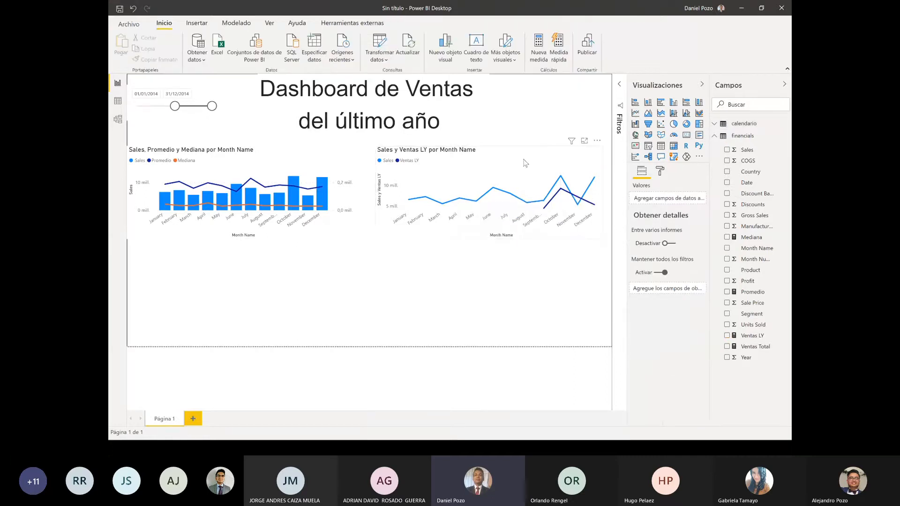
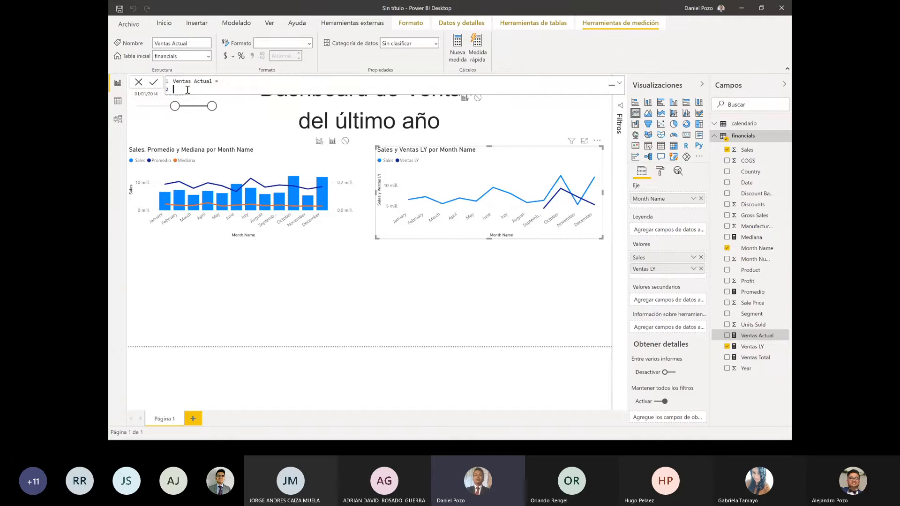
Step: Define the variable Year=YEAR(LASTDATE(calendario[Date])) on the second line of the Ventas Actual measure
text(var)
text(Year=)
text(year)
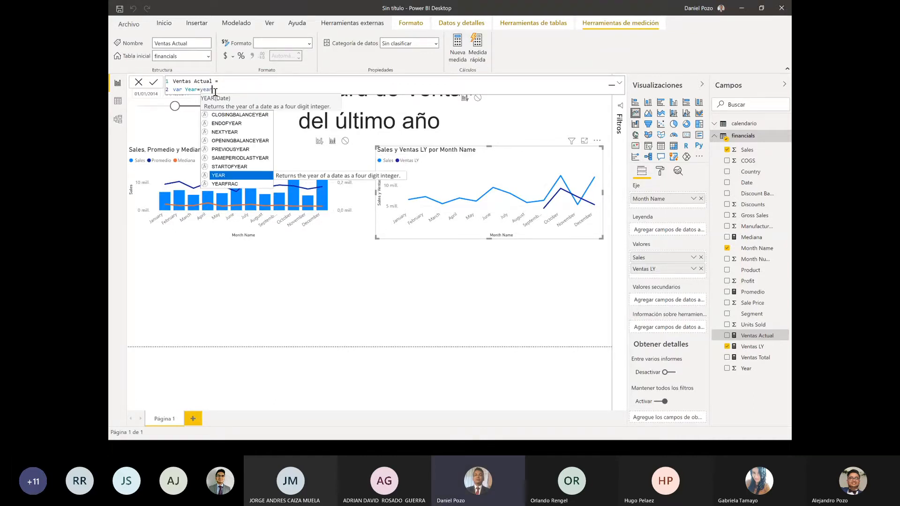
click(225, 179)
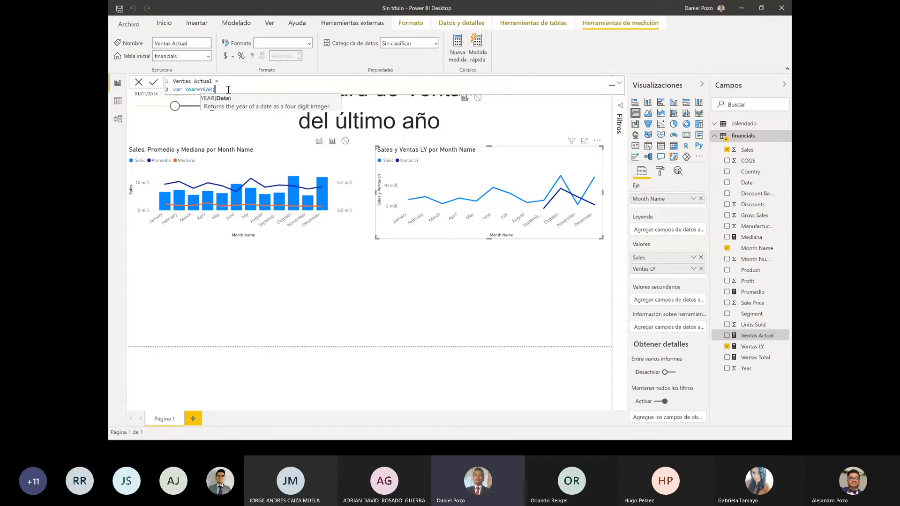
text(last)
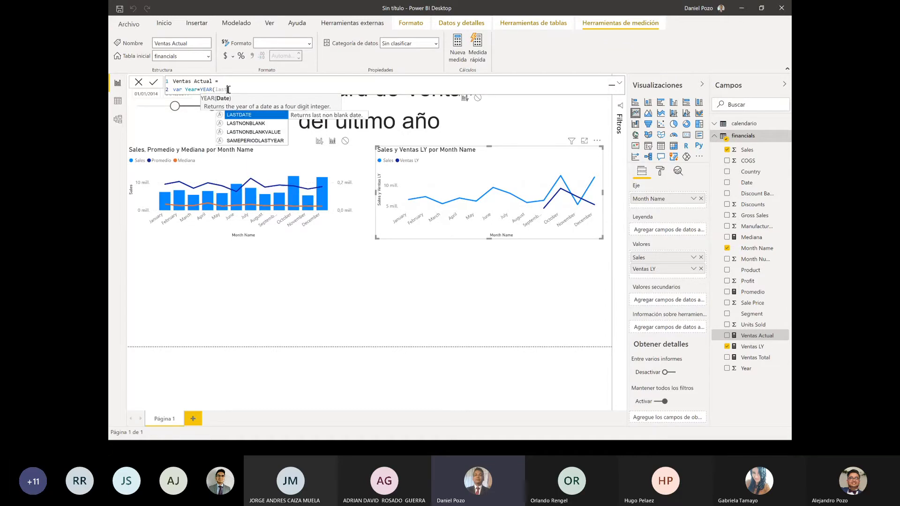
click(242, 115)
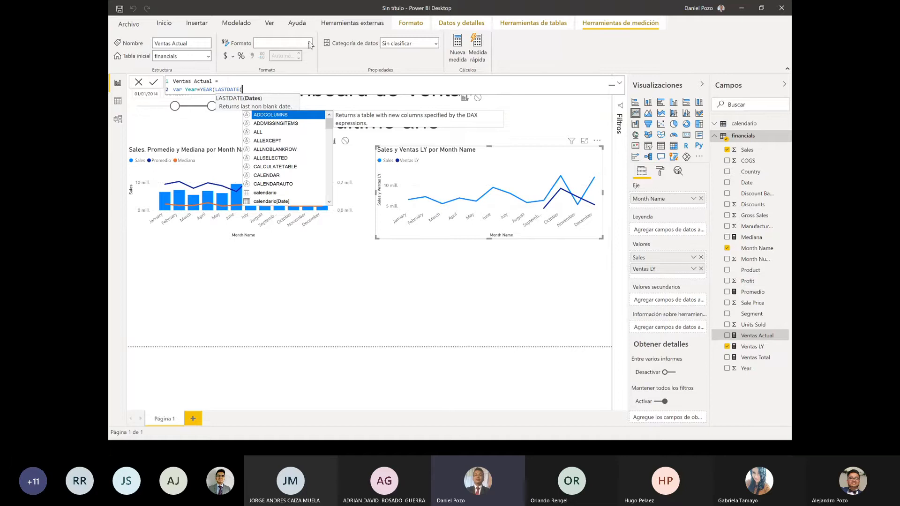
text(calend)
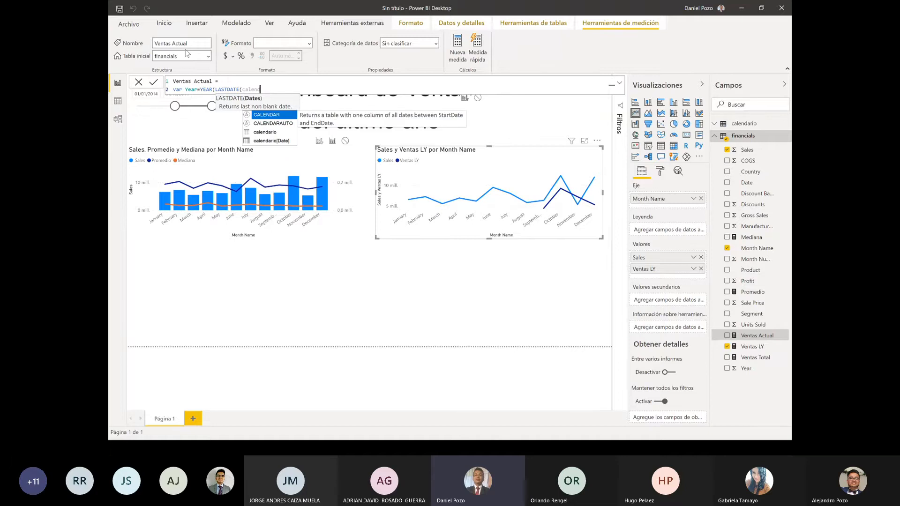
click(271, 141)
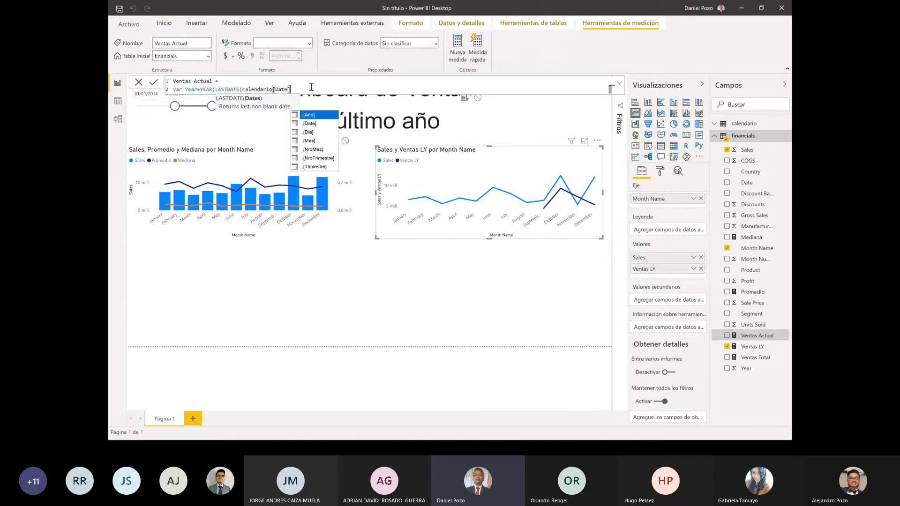
text()))
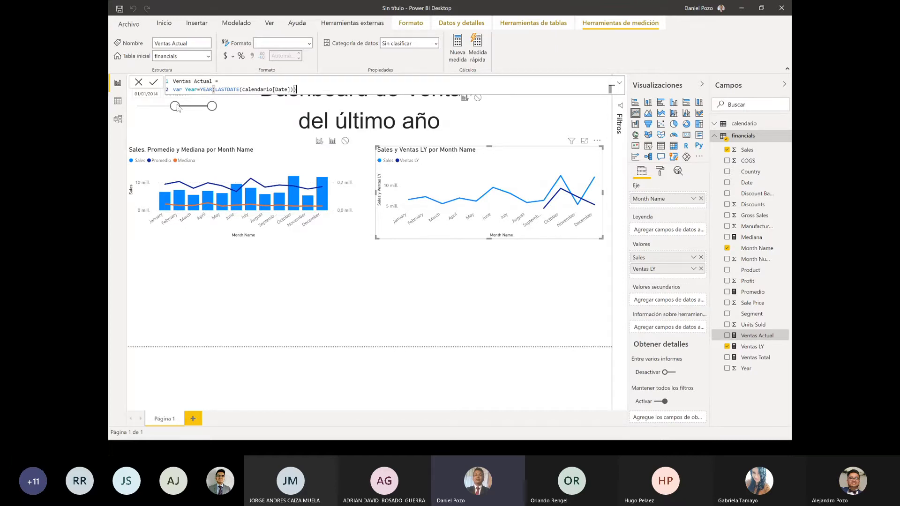
click(240, 89)
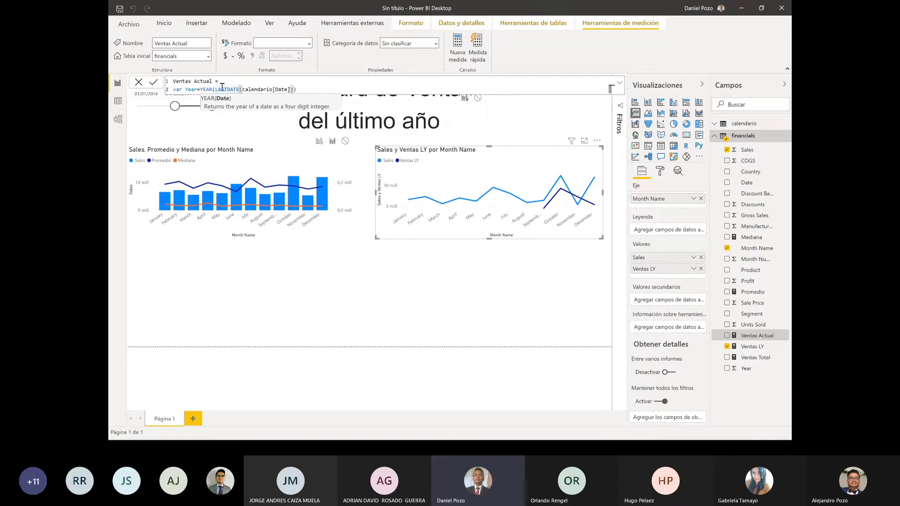
click(313, 89)
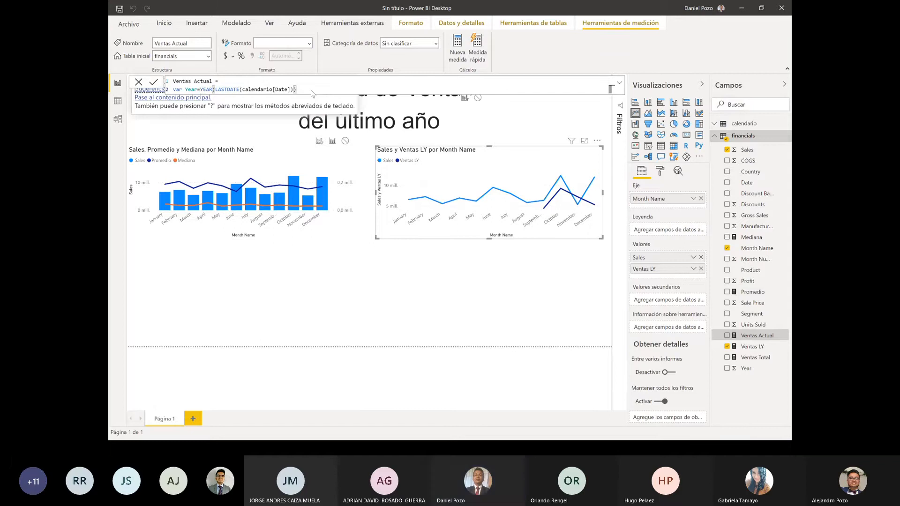
key(Return)
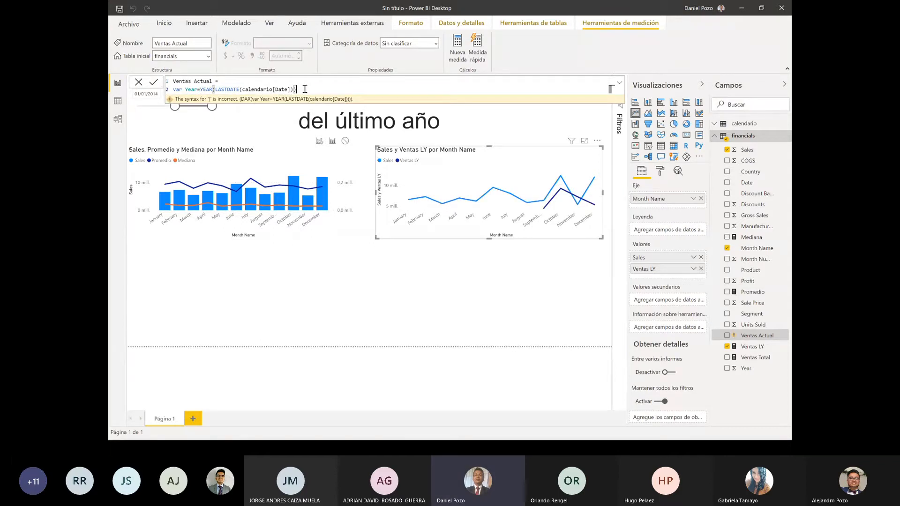
Step: Add the line return CALCULATE(SUM(financials[ Sales])) to the Ventas Actual measure and commit it
key(shift+Return)
text(return)
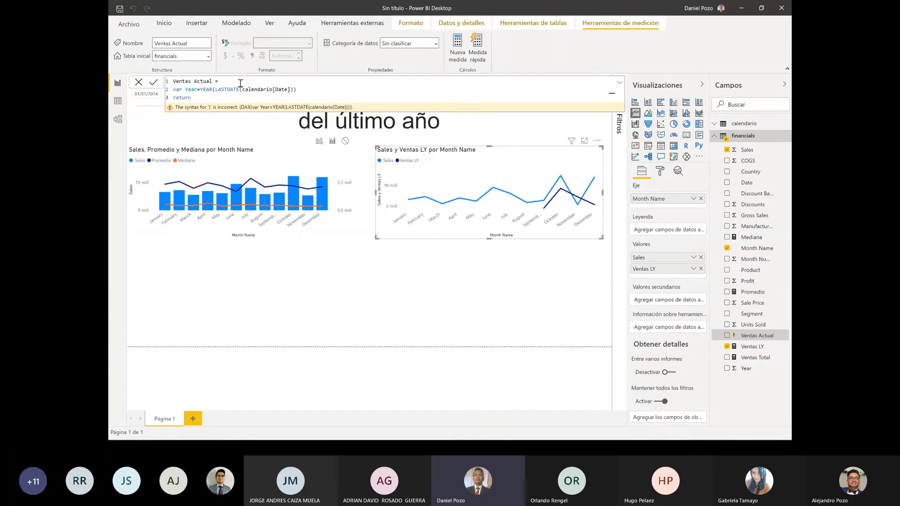
text(cal)
click(214, 106)
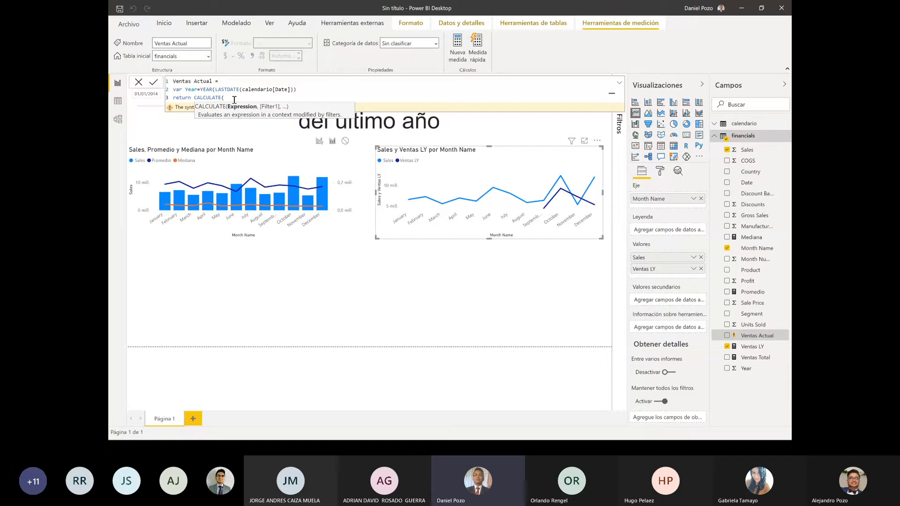
text(sa)
key(BackSpace)
key(BackSpace)
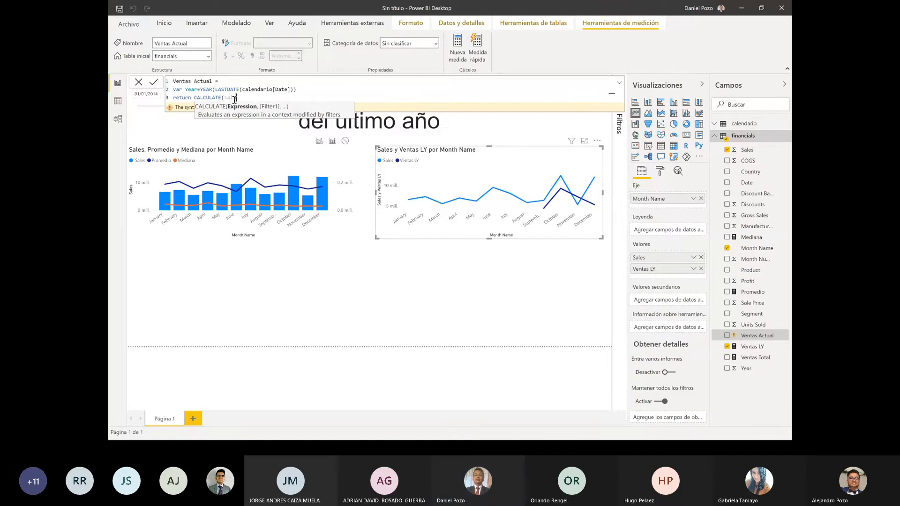
text(sum)
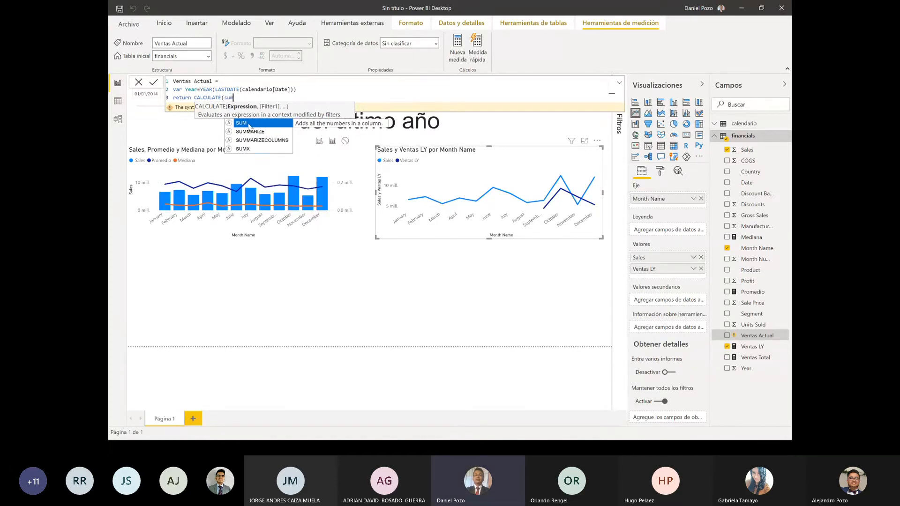
key(Tab)
text(sales)
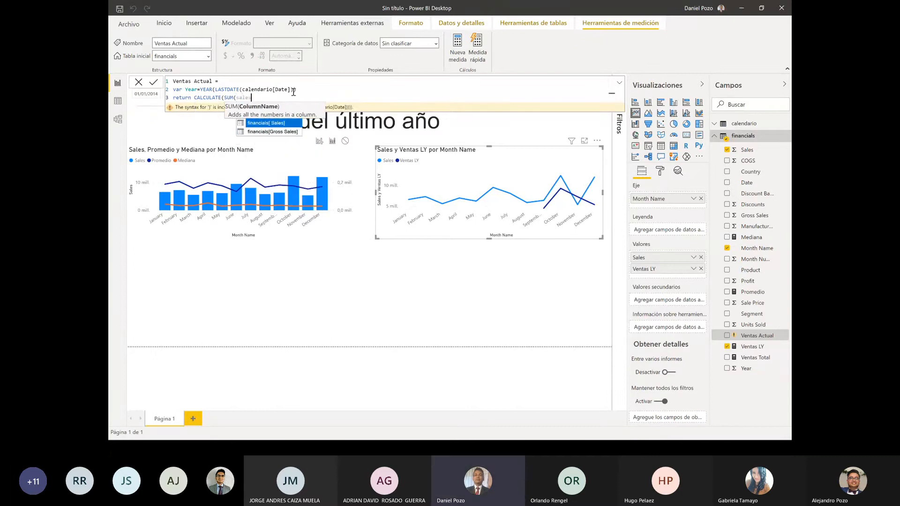
click(269, 123)
text()))
key(Return)
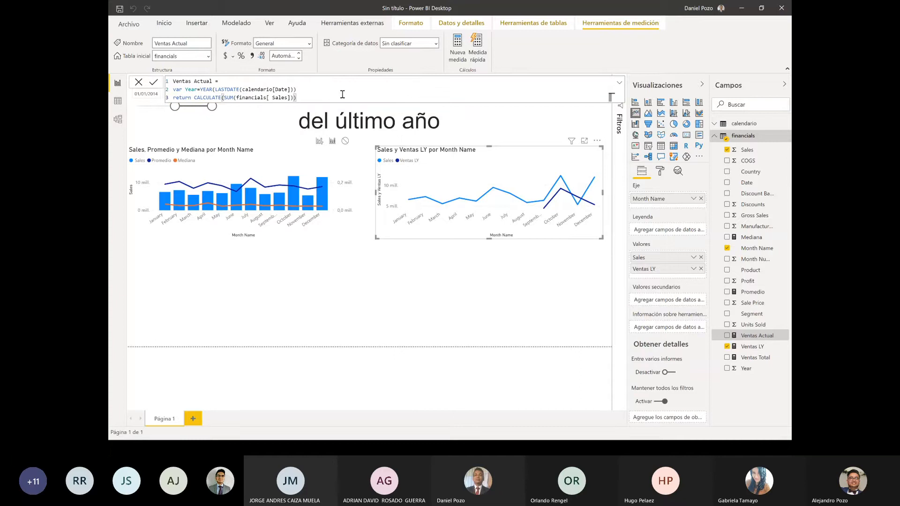
Step: Reopen the CALCULATE call in Ventas Actual and start a DATESBETWEEN filter with calendario[Date] as its dates
key(BackSpace)
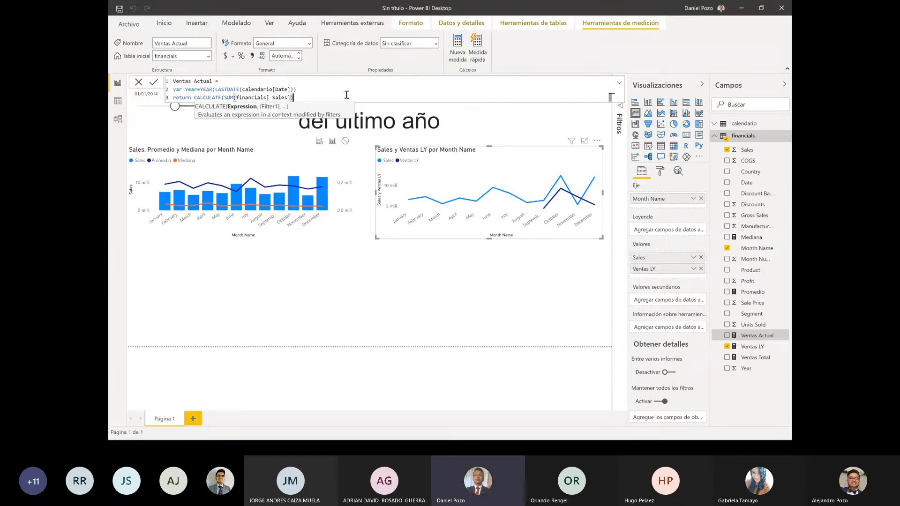
text(,)
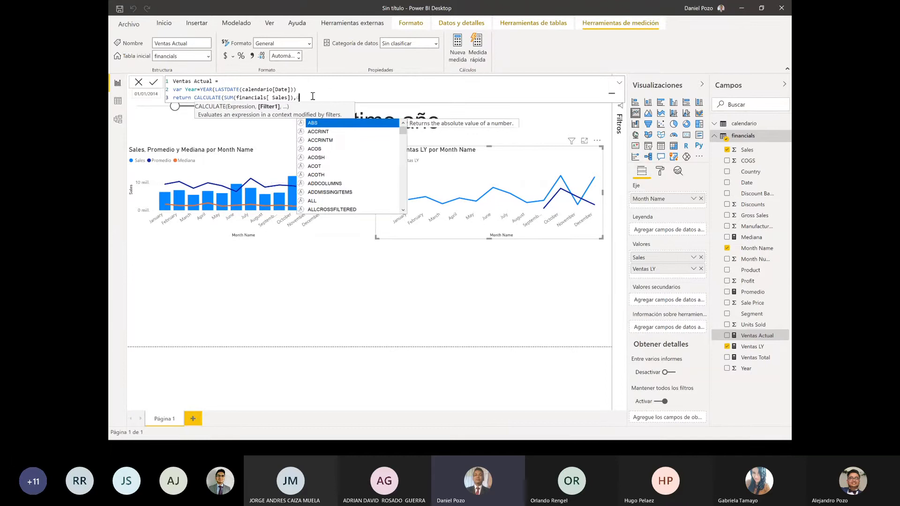
text( DATESBETWEEN()
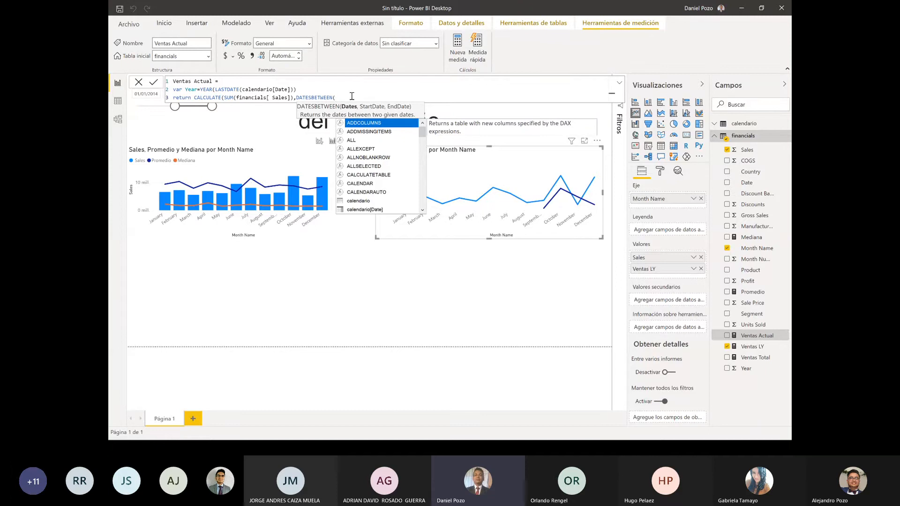
text(date)
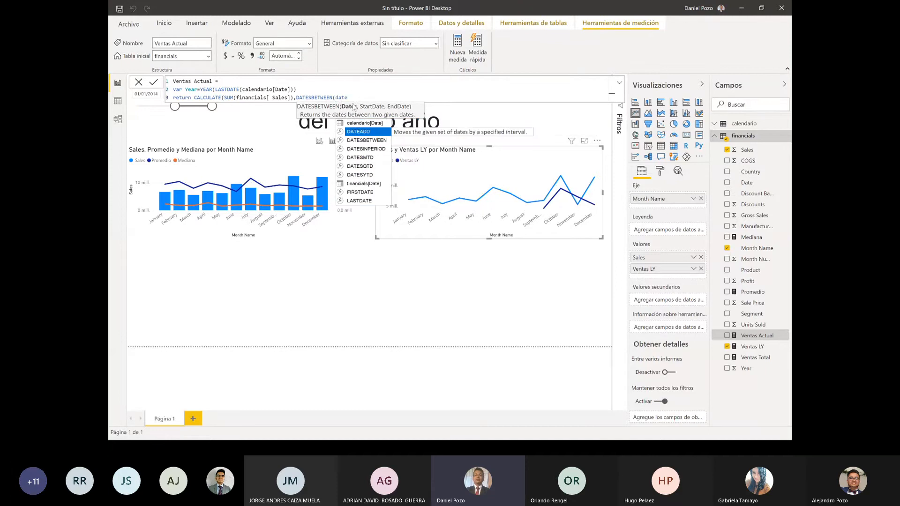
click(354, 124)
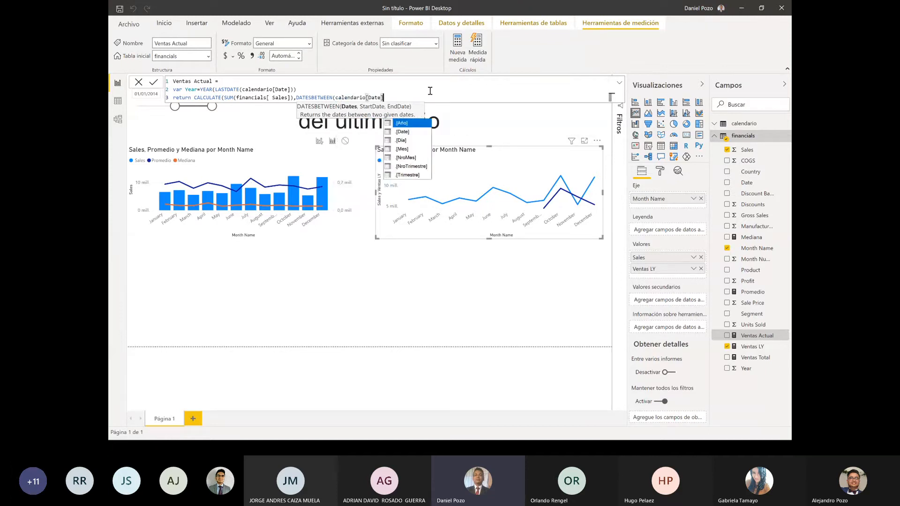
text(,)
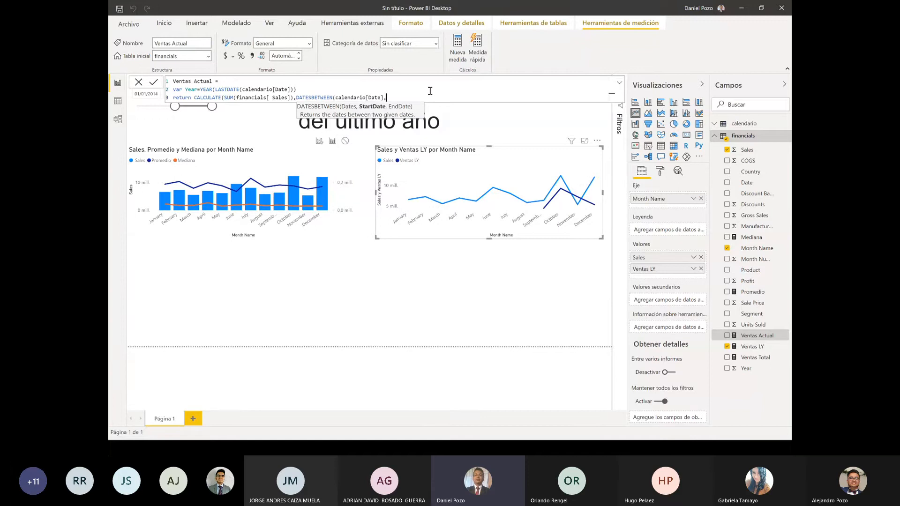
Step: Enter DATE(Year,01,01) as the start date of the DATESBETWEEN filter, using the Year variable
text(date)
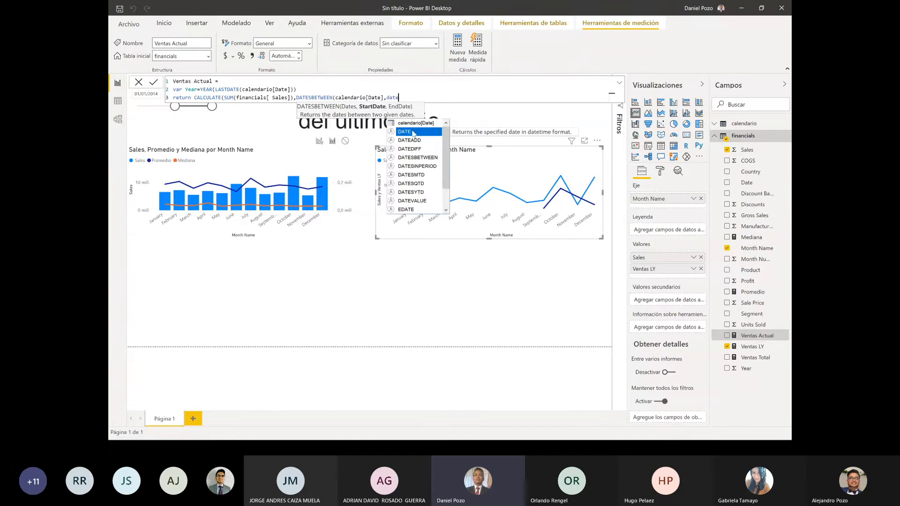
click(412, 132)
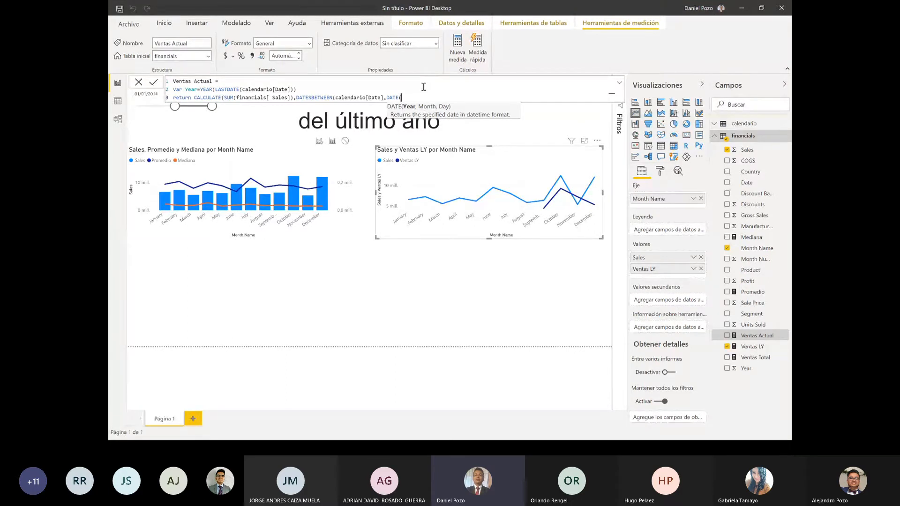
text(yea)
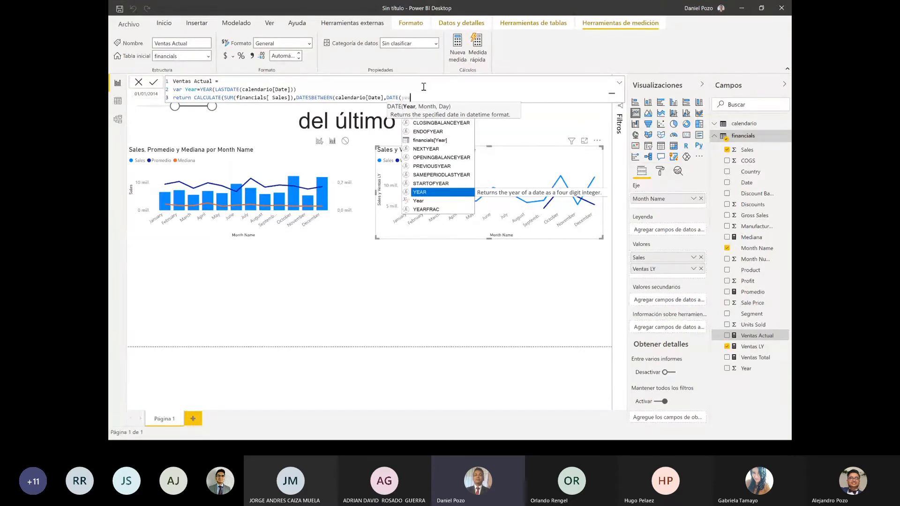
key(Down)
key(Tab)
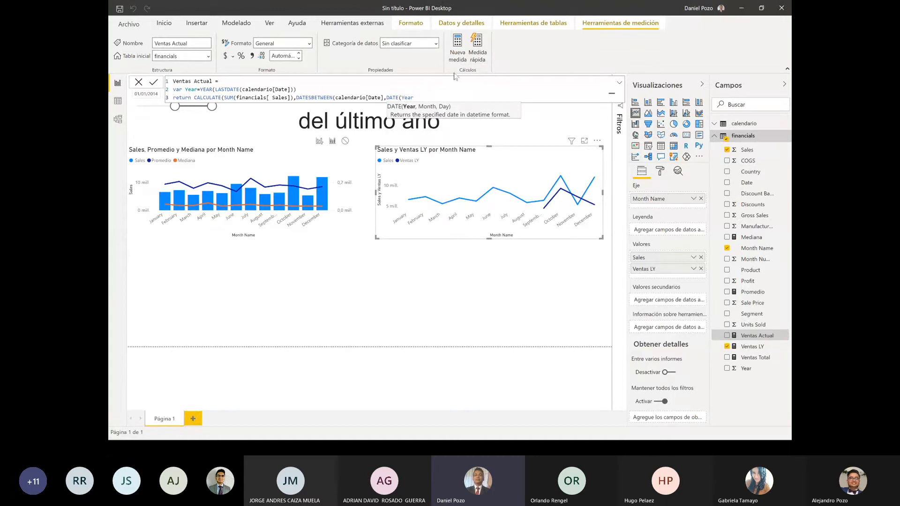
text(,01,01)
text(),)
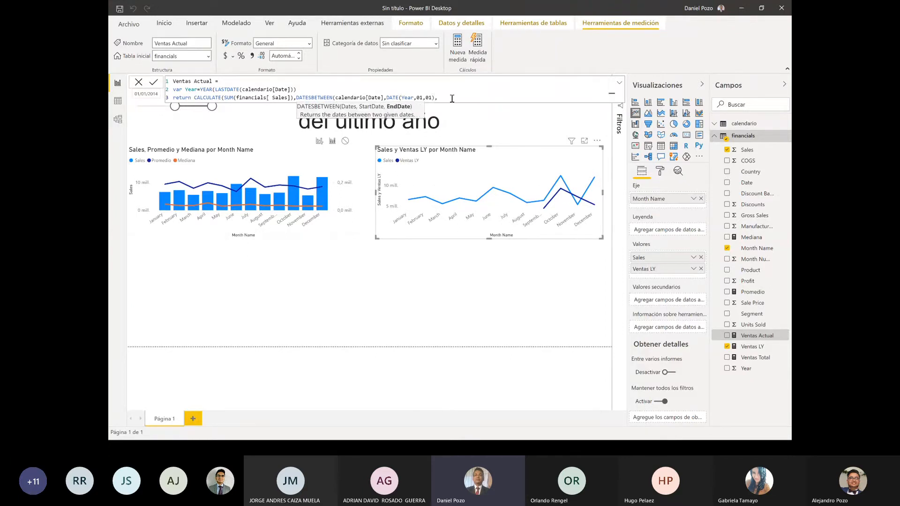
Step: Enter DATE(Year,12,31) as the end date, close the remaining parentheses and commit the Ventas Actual measure
text(DATE()
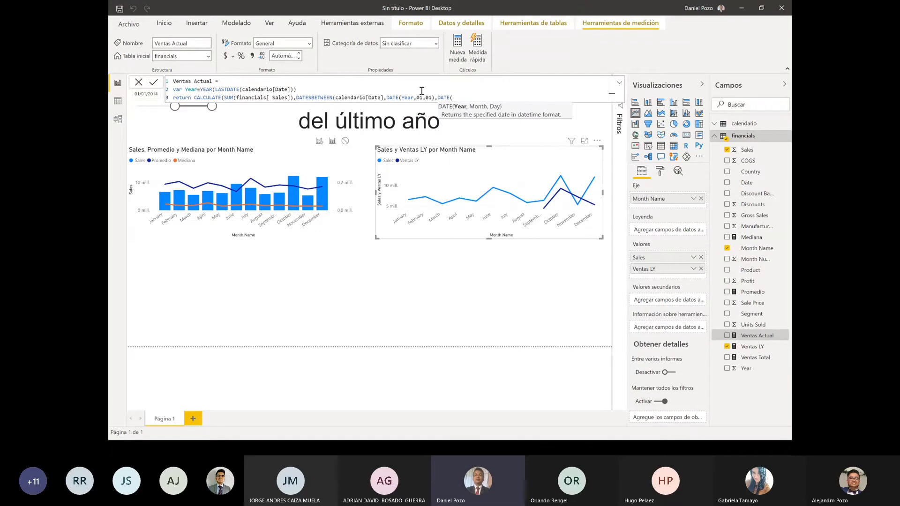
text(year)
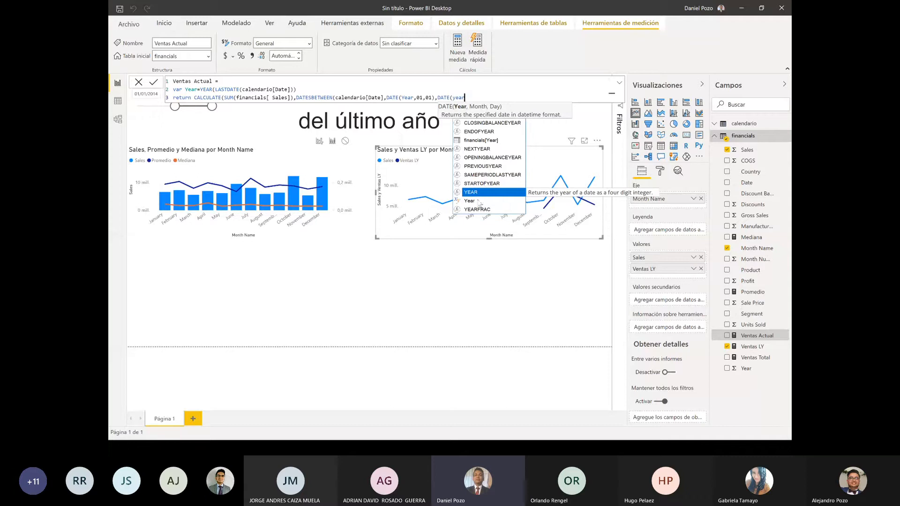
key(Down)
key(Tab)
text(,)
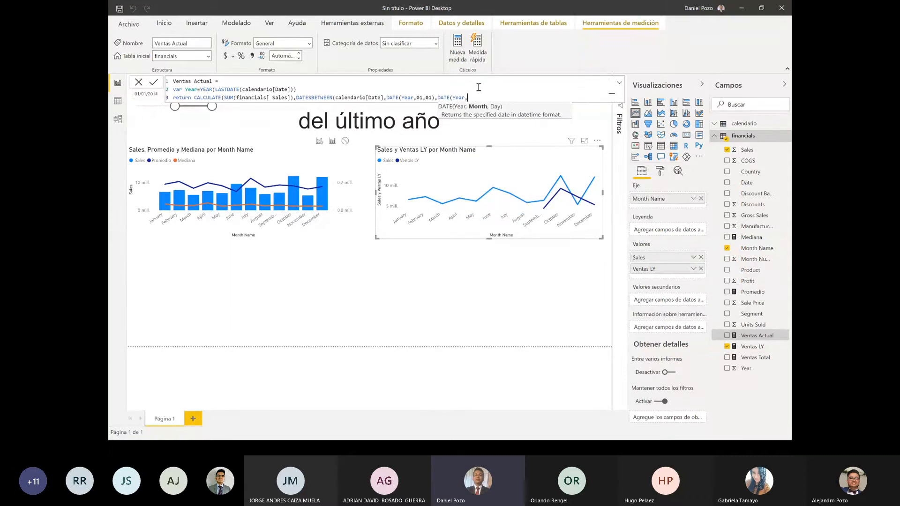
text(12,31))
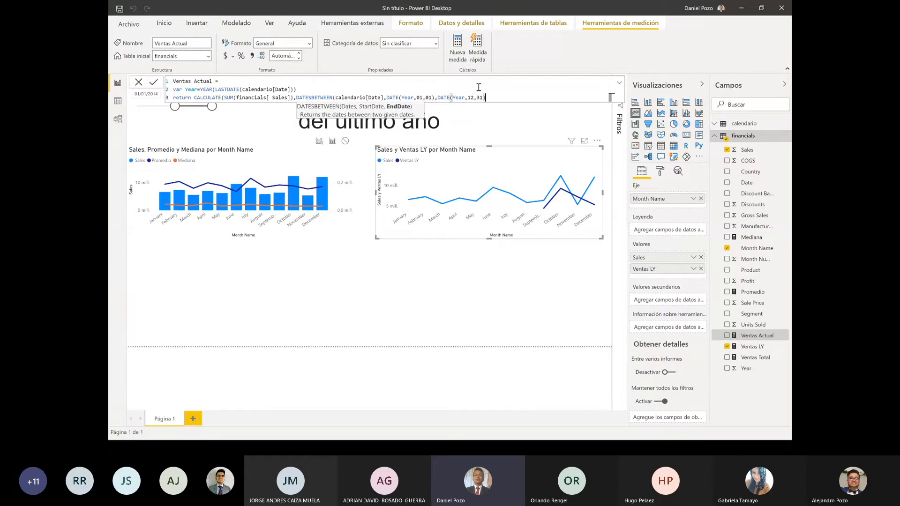
text()))
click(154, 83)
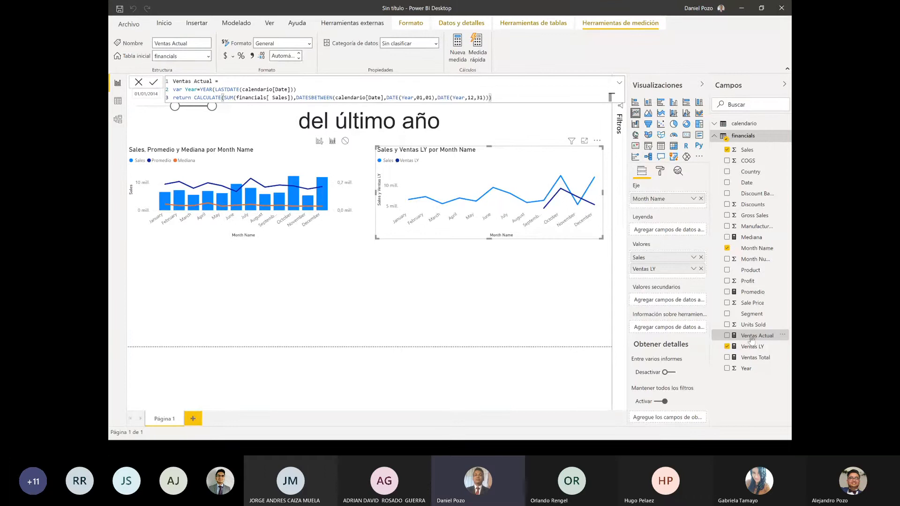
Step: Add Ventas Actual to the values of the monthly Sales line chart and remove Ventas LY from them
drag(750, 336, 681, 266)
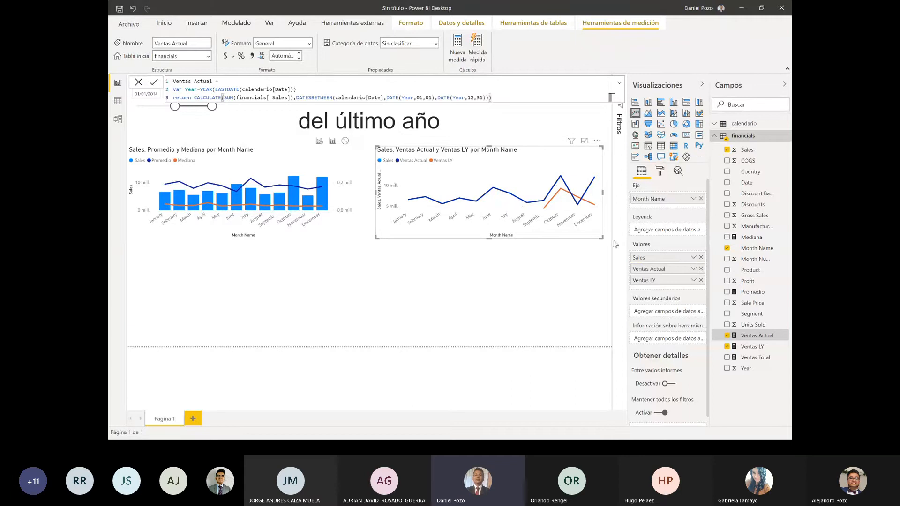
click(700, 280)
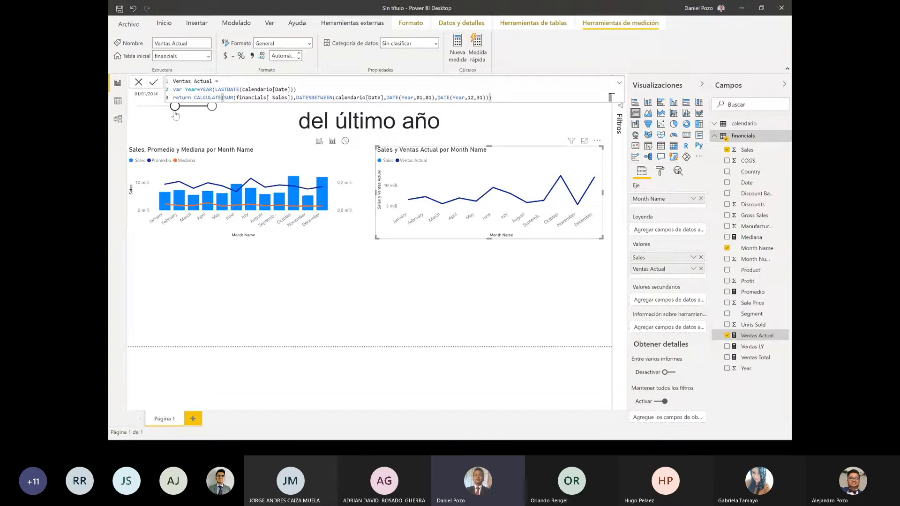
Step: Move the start of the date slicer back to November 2013
drag(174, 111, 171, 111)
click(171, 107)
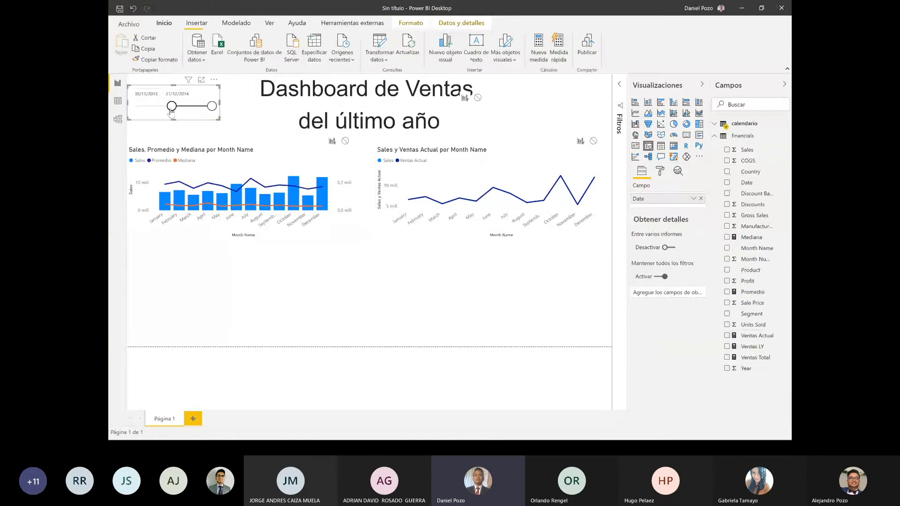
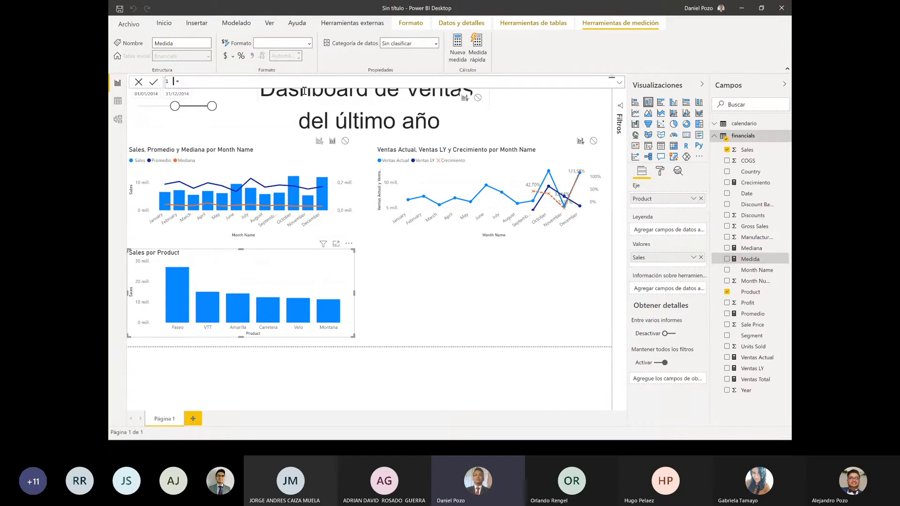
Step: Name the new measure %Producto and begin the variable Total=CALCULATE( on its second line
text(%Producto)
click(245, 86)
key(shift+Return)
text(var)
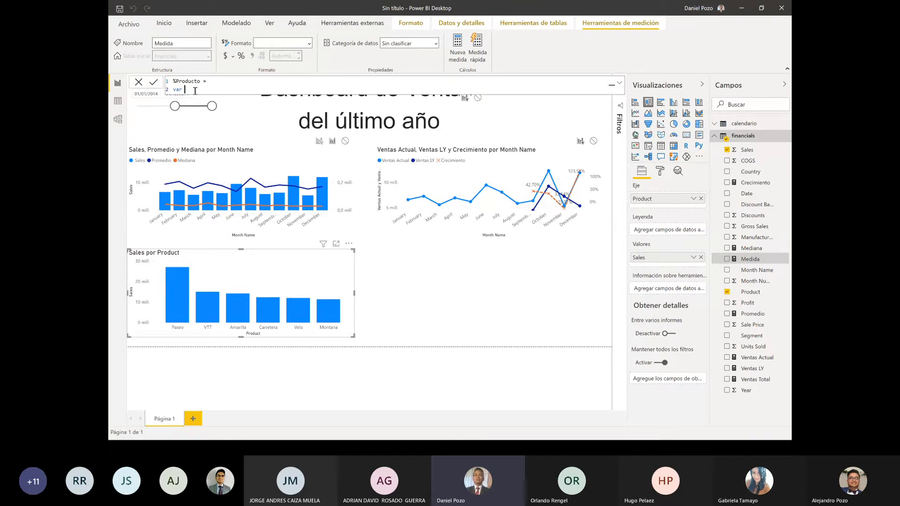
text(Total=)
text(ca)
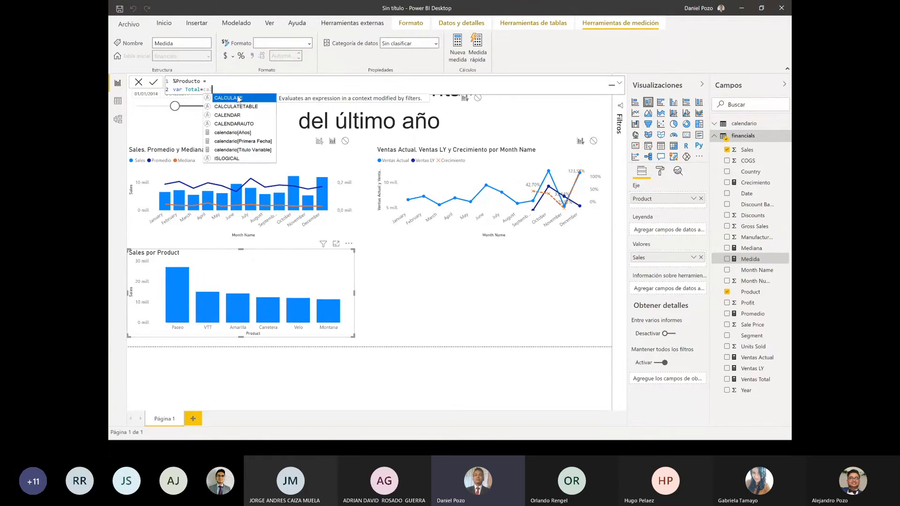
click(239, 99)
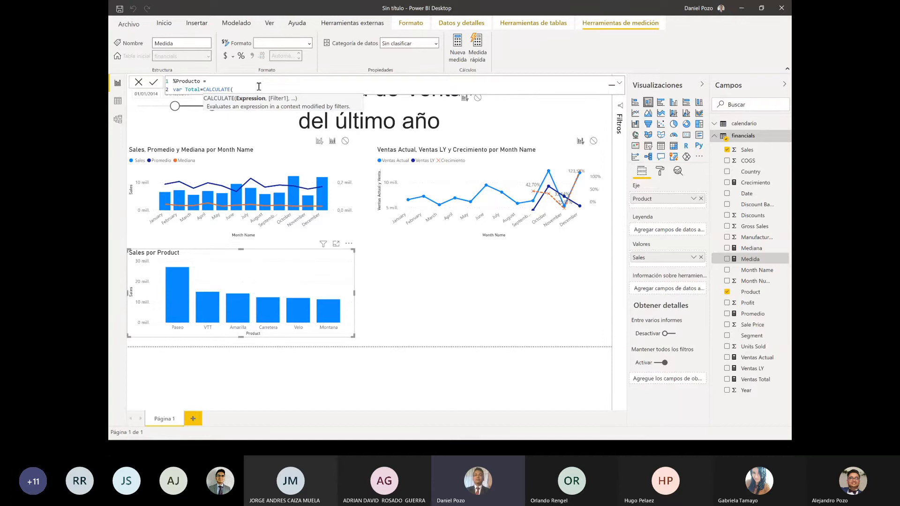
Step: Enter SUM(financials[ Sales]) as the expression of the CALCULATE call in the Total variable
text(sum)
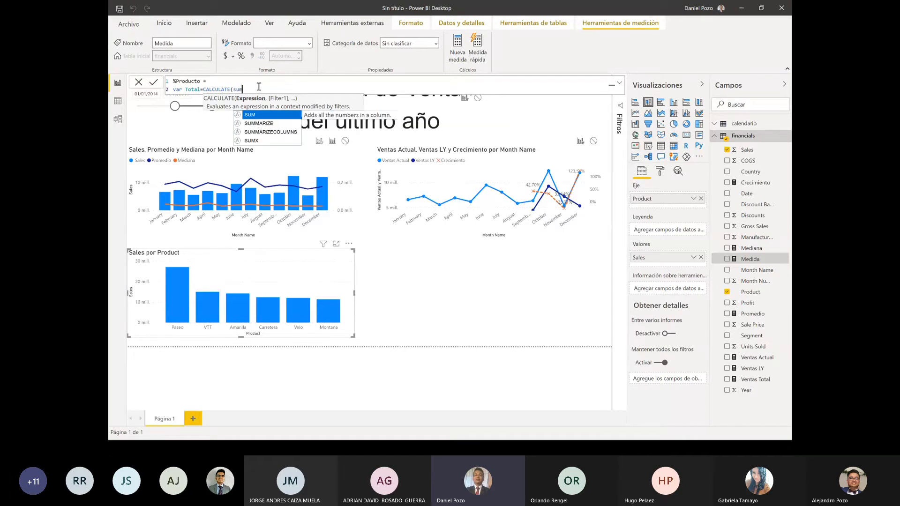
click(254, 117)
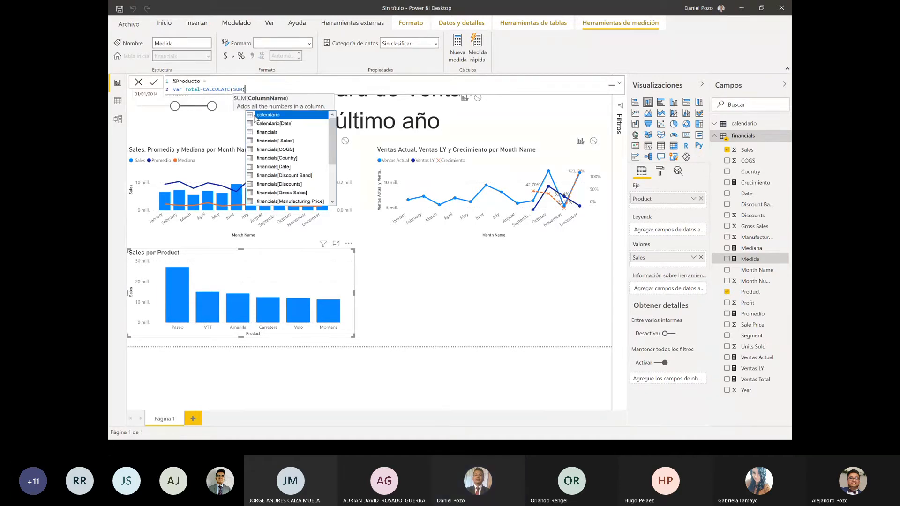
text(ve)
key(BackSpace)
key(BackSpace)
text(sal)
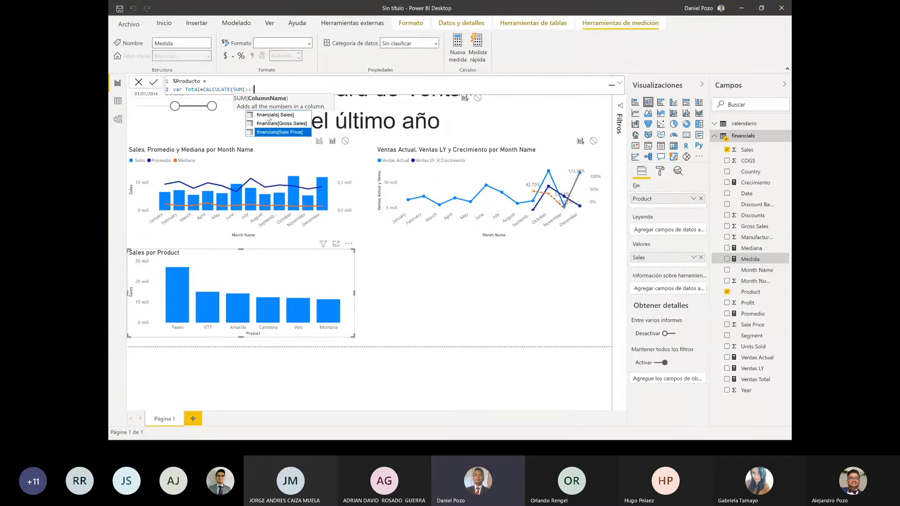
click(256, 118)
text(),)
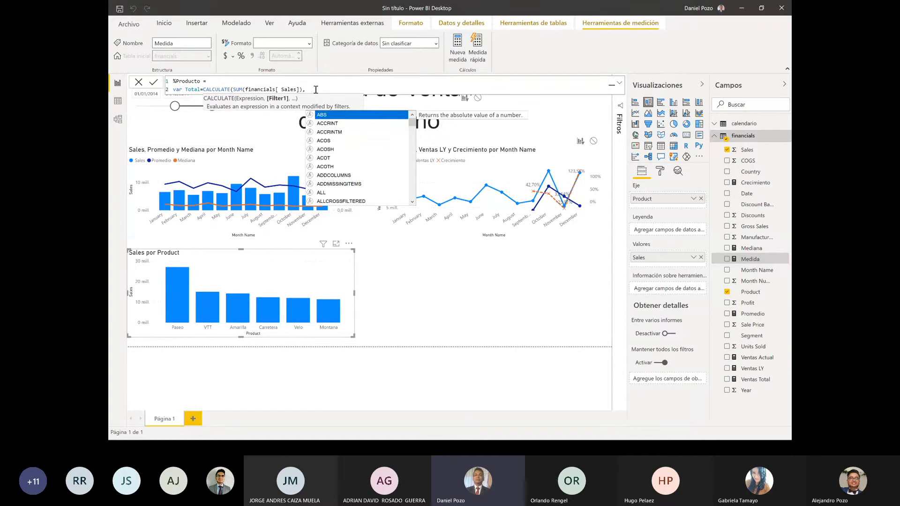
Step: Add ALLSELECTED(financials[Product]) as the filter argument of the CALCULATE call in the Total variable
text(all)
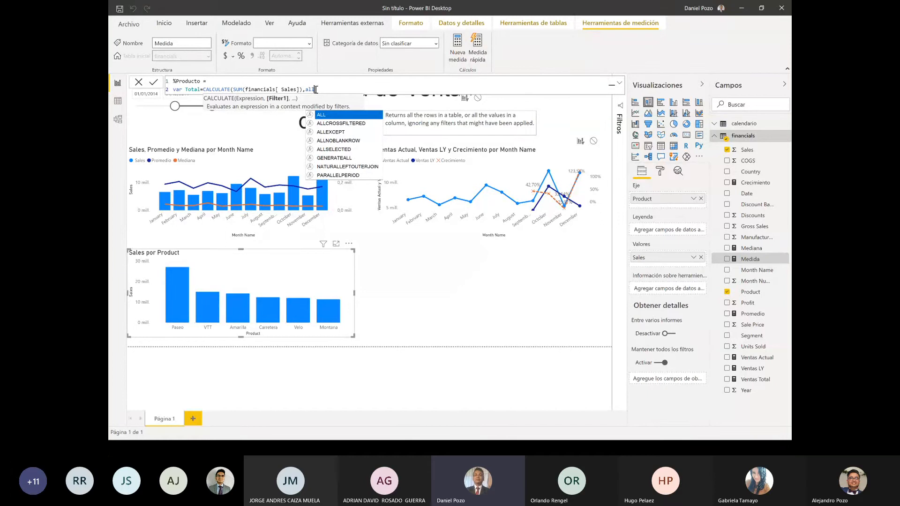
click(331, 134)
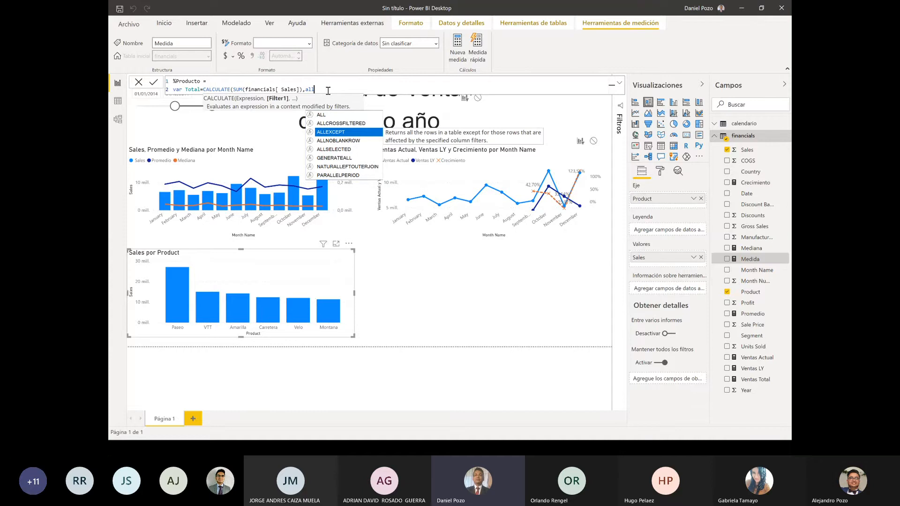
text(()
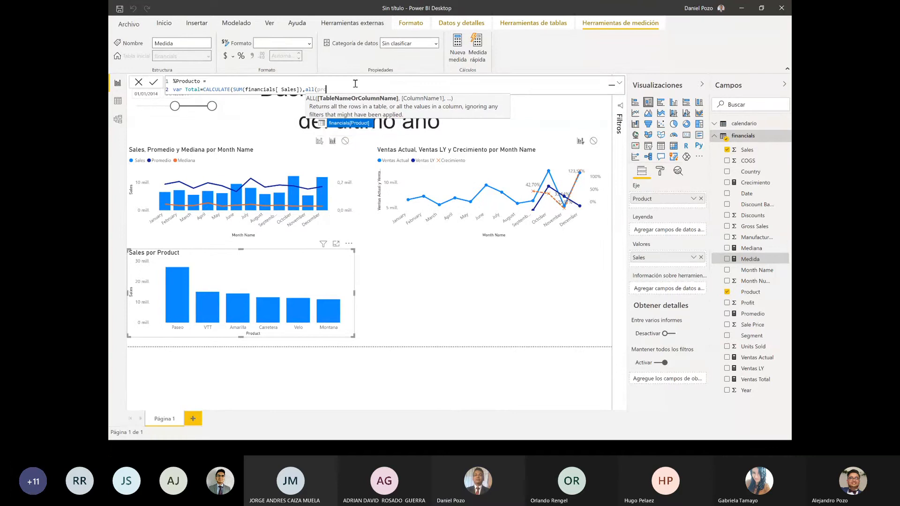
key(BackSpace)
text(sel)
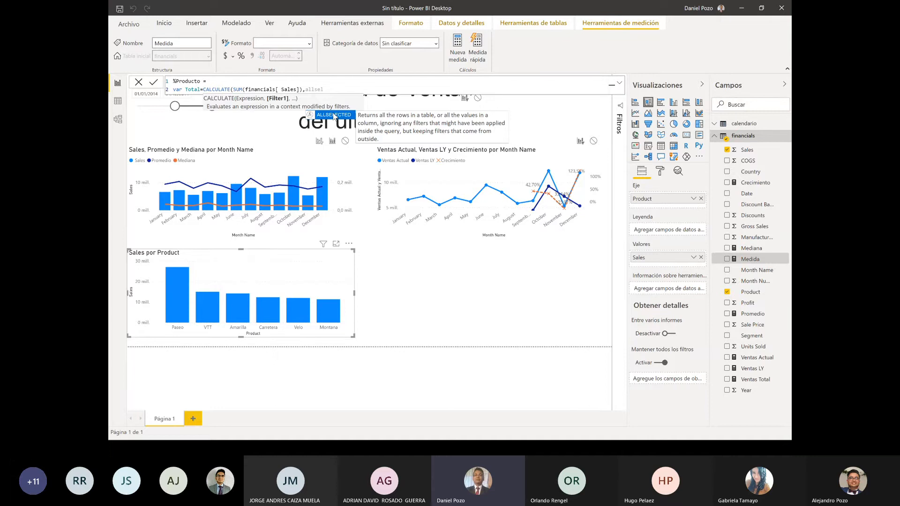
key(Tab)
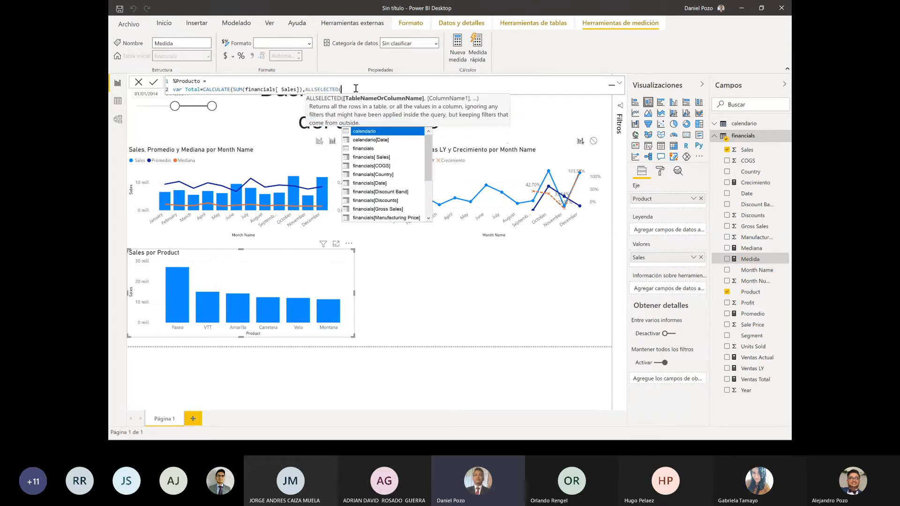
text(produ)
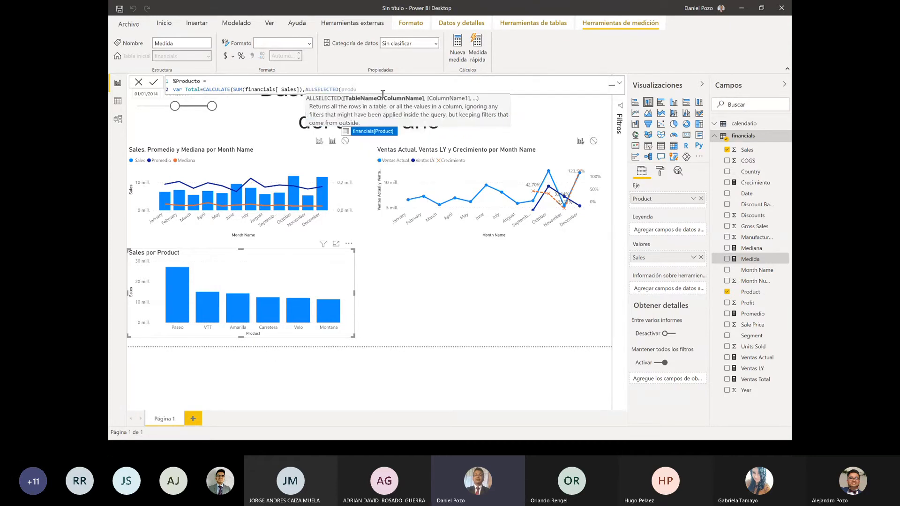
click(375, 131)
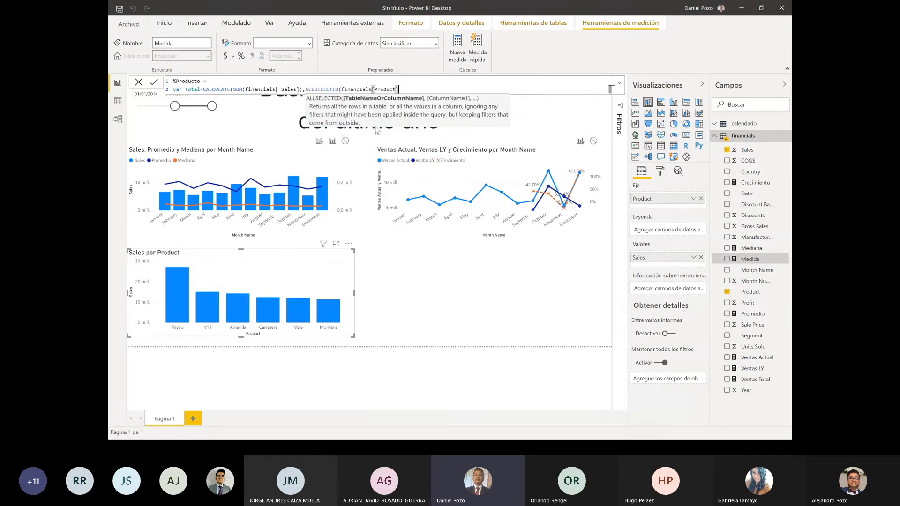
click(306, 89)
key(End)
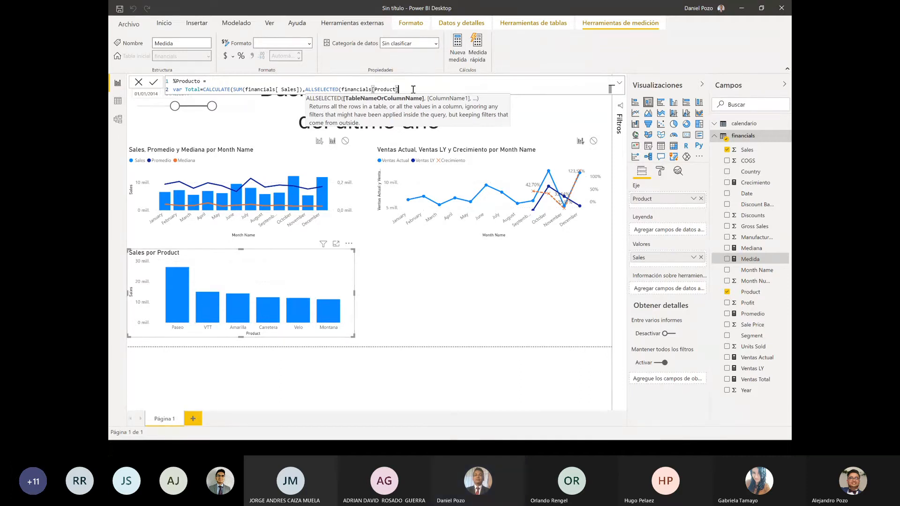
text())
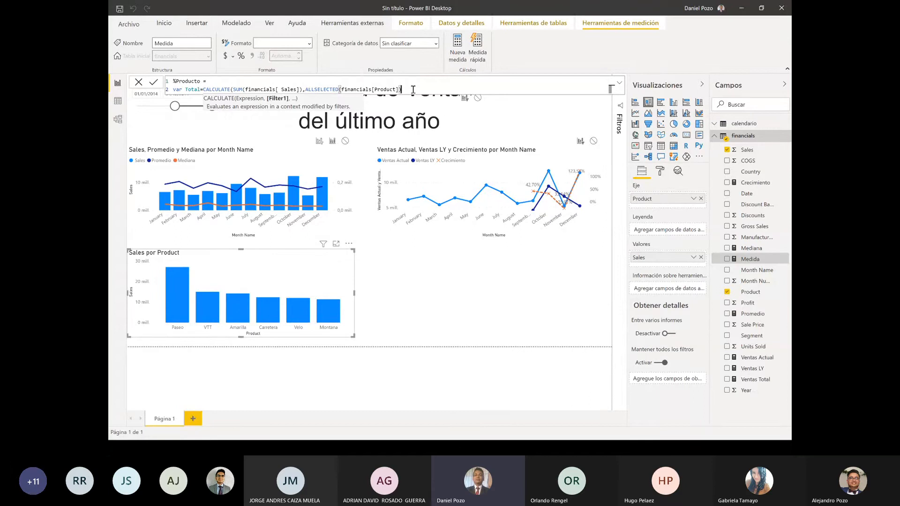
Step: Begin a third formula line with return DIVIDE( and add the missing closing parenthesis to the Total variable's CALCULATE call
key(shift+Return)
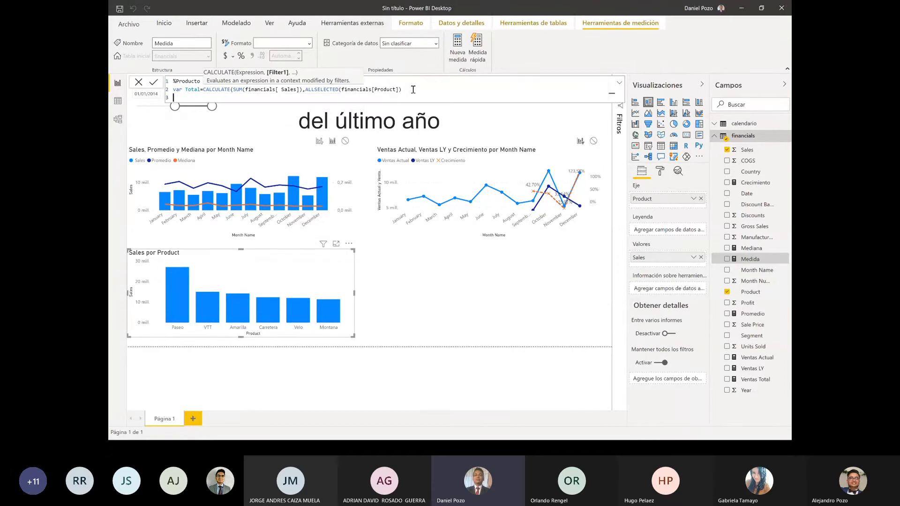
text(retu)
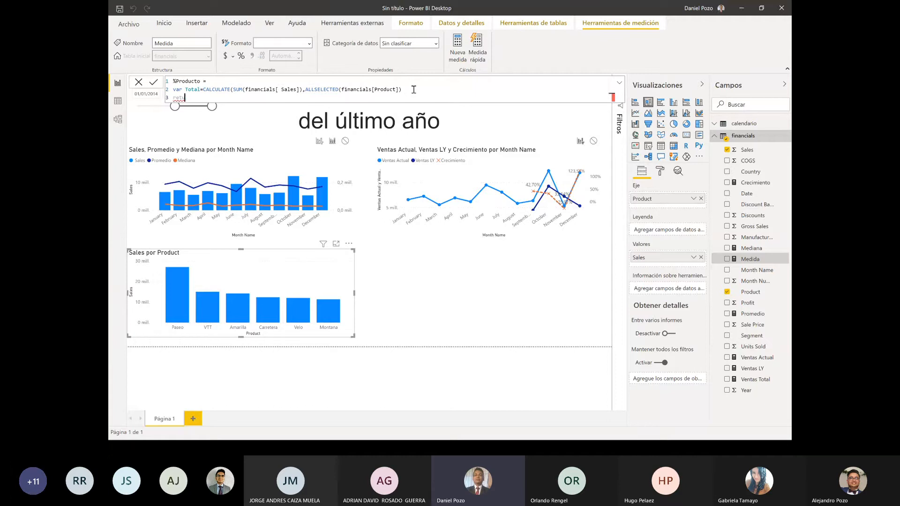
text(rn)
click(413, 91)
text())
text(divi)
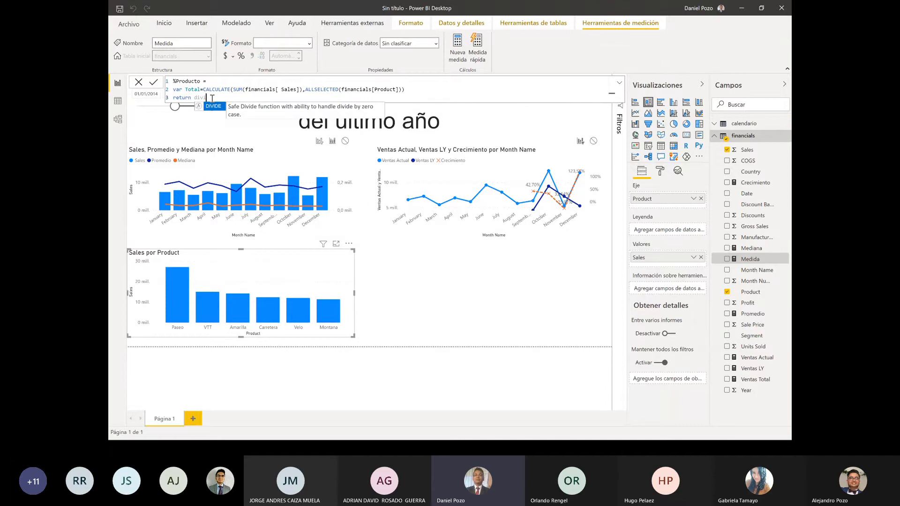
click(214, 107)
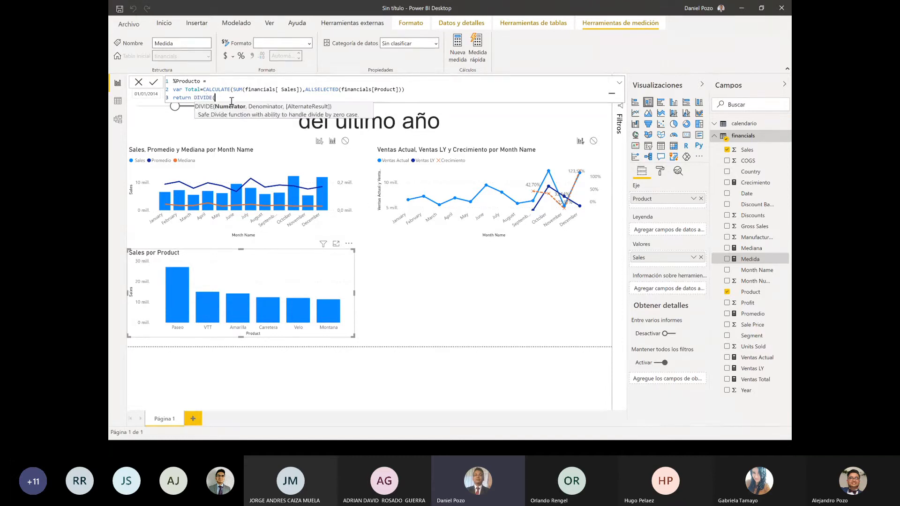
Step: Enter SUM(financials[ Sales]) as the DIVIDE numerator, Total as the denominator and BLANK() as the alternate result
text(sum)
click(242, 123)
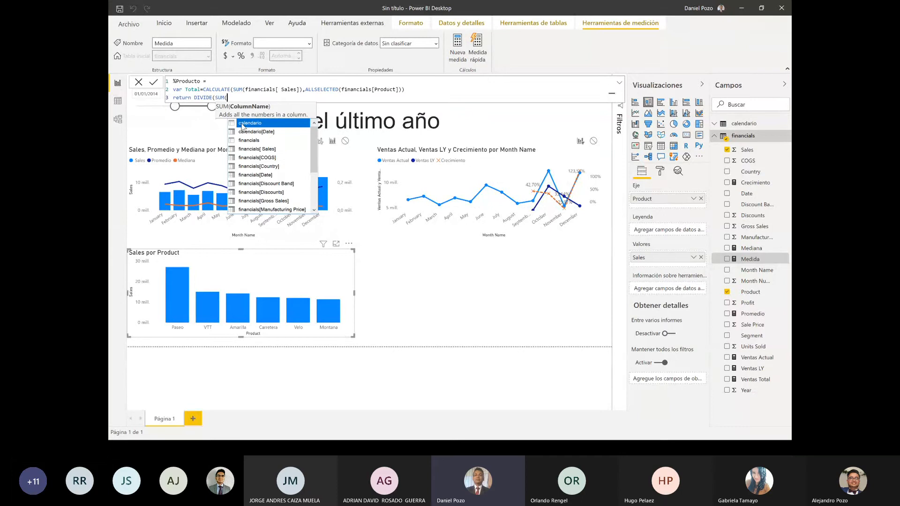
text(sale)
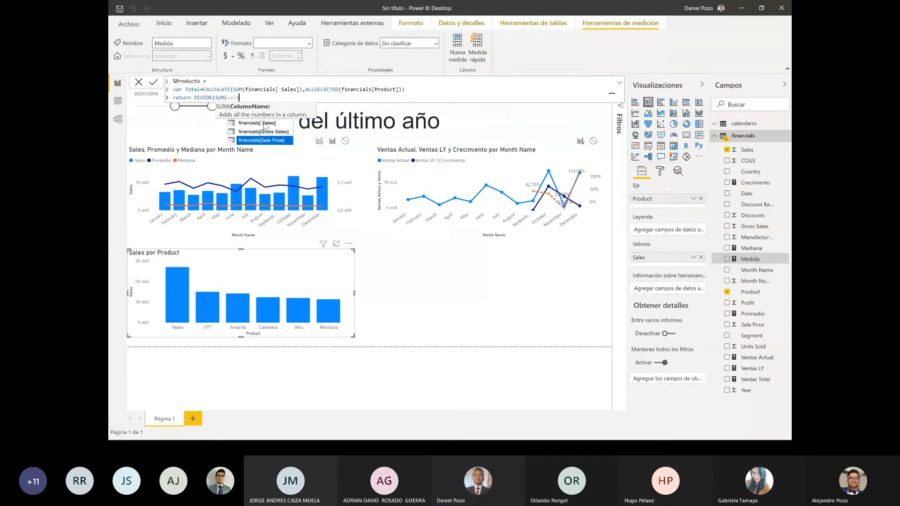
click(262, 124)
text(),)
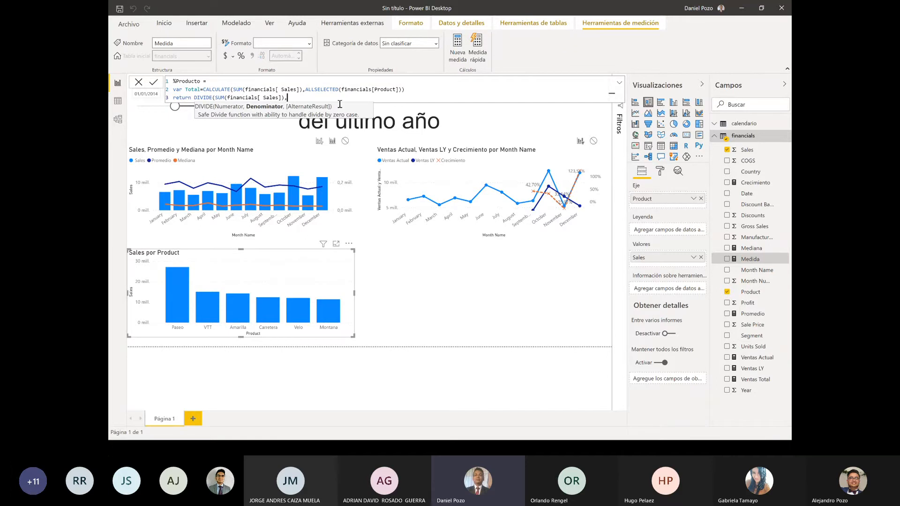
text(Total)
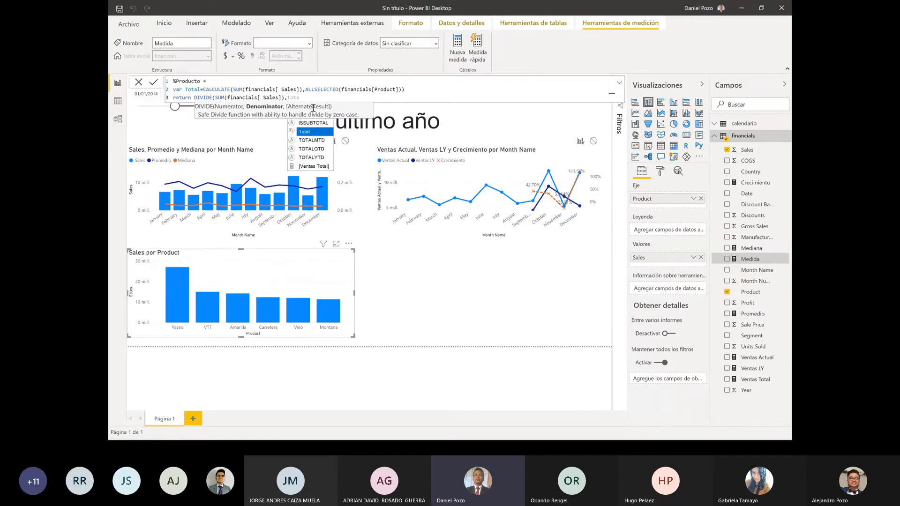
text(,bla)
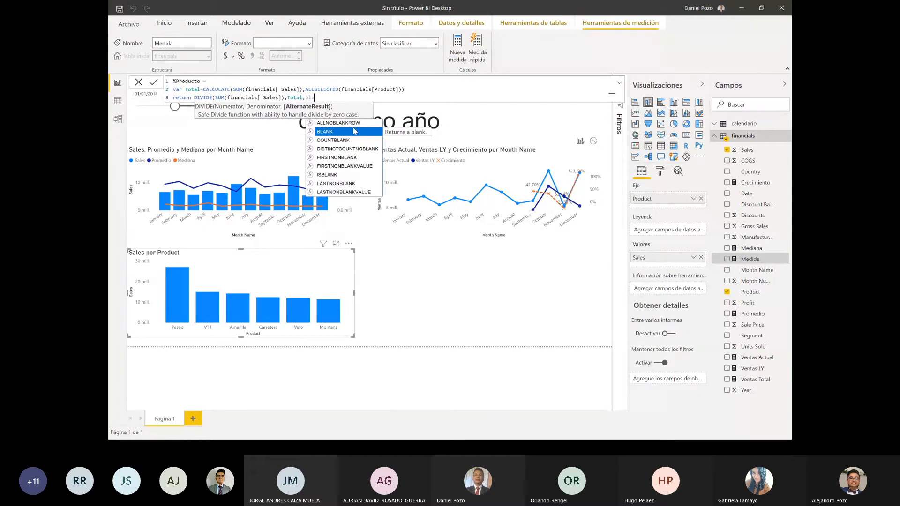
key(Tab)
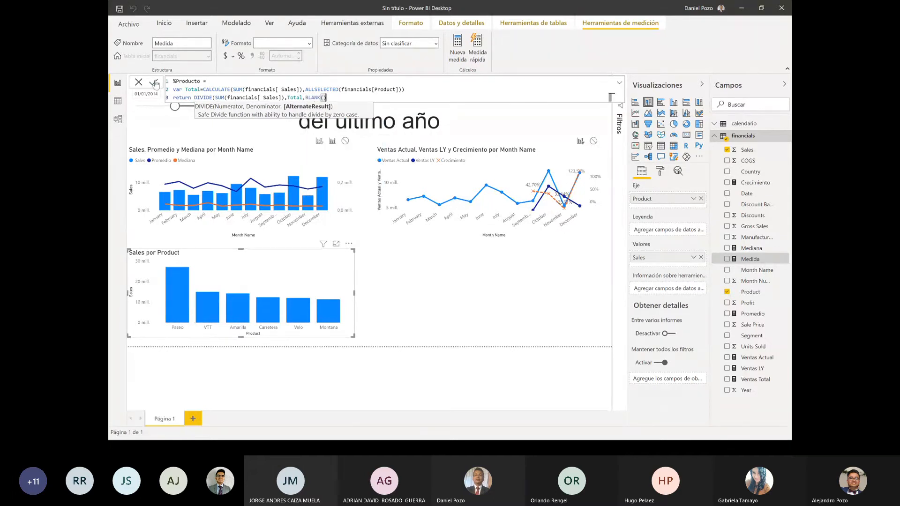
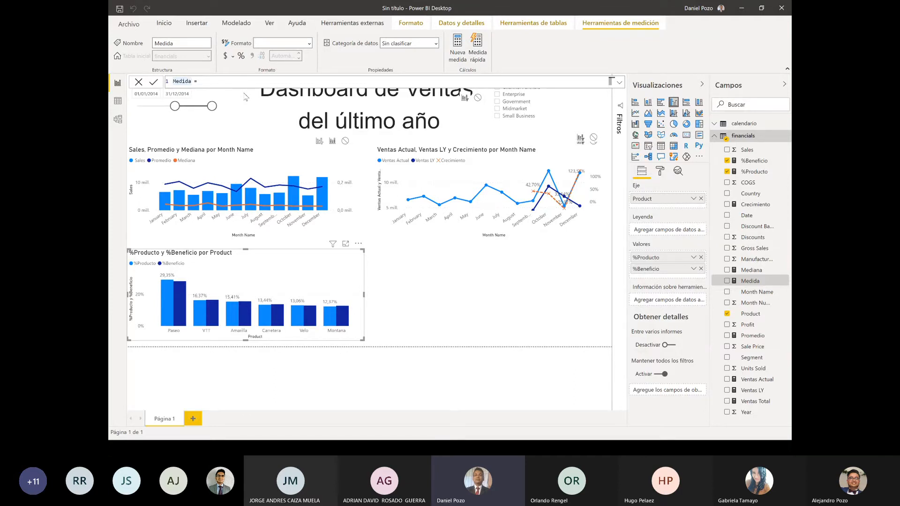
Step: Name the new measure Cantidad Trimestral and begin its formula with the TOTALQTD function
text(M)
key(BackSpace)
text(Cantidad Trimestral)
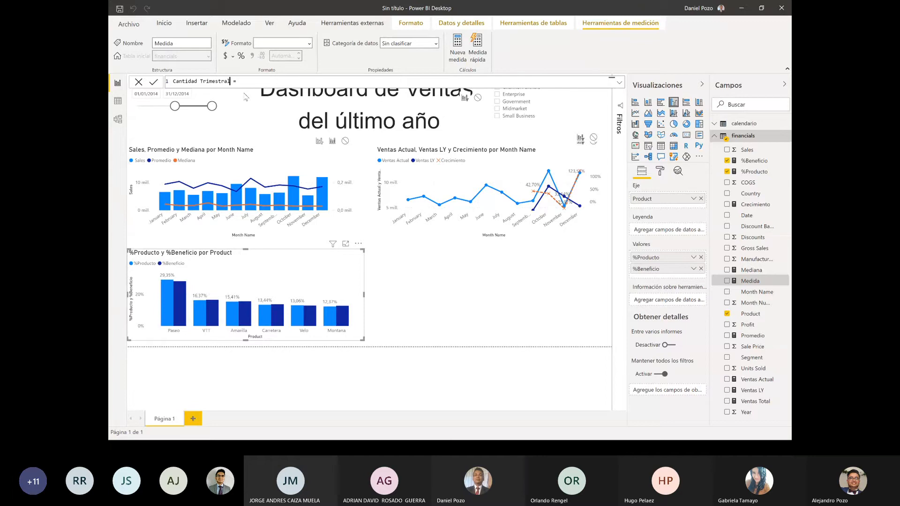
click(254, 83)
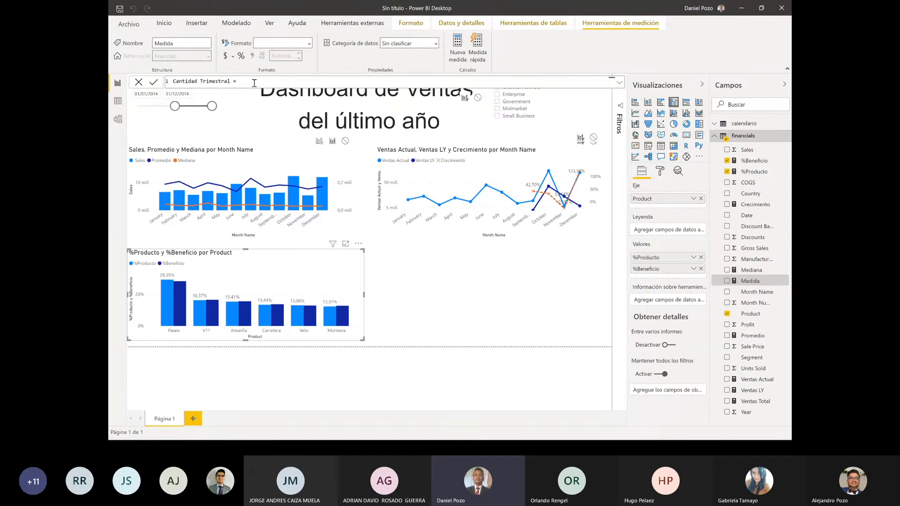
text(tot)
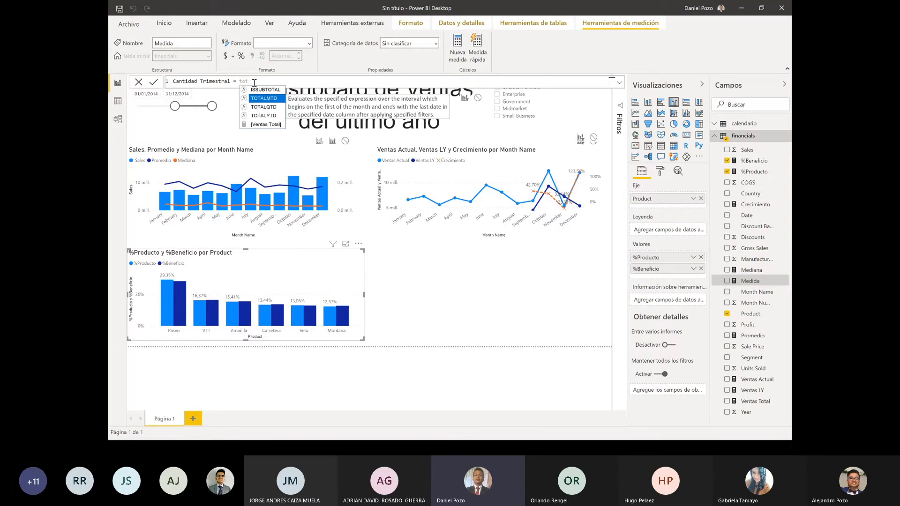
click(272, 107)
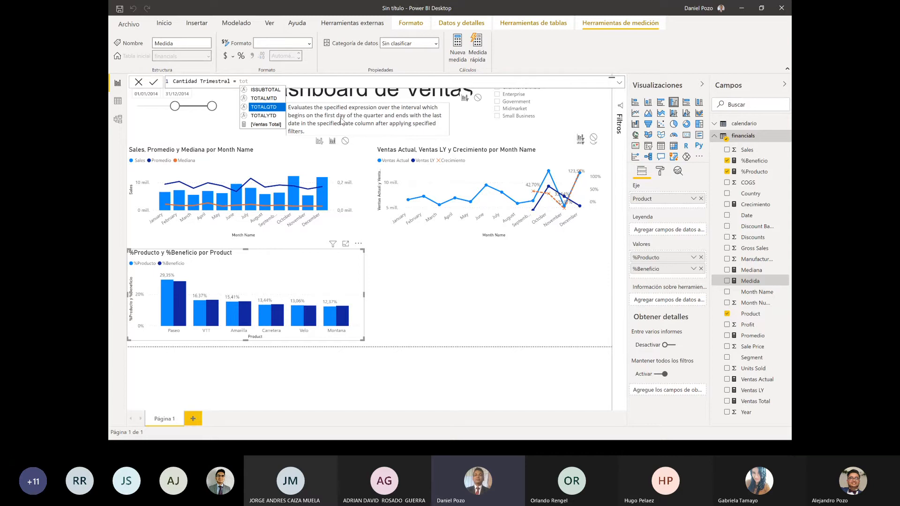
click(263, 107)
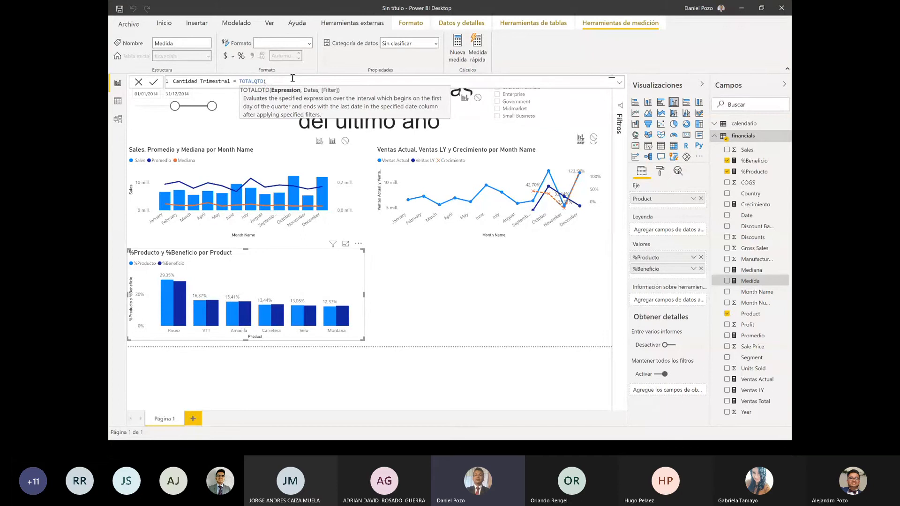
Step: Enter SUM(financials[Units Sold]) as the expression of the TOTALQTD call
text(s)
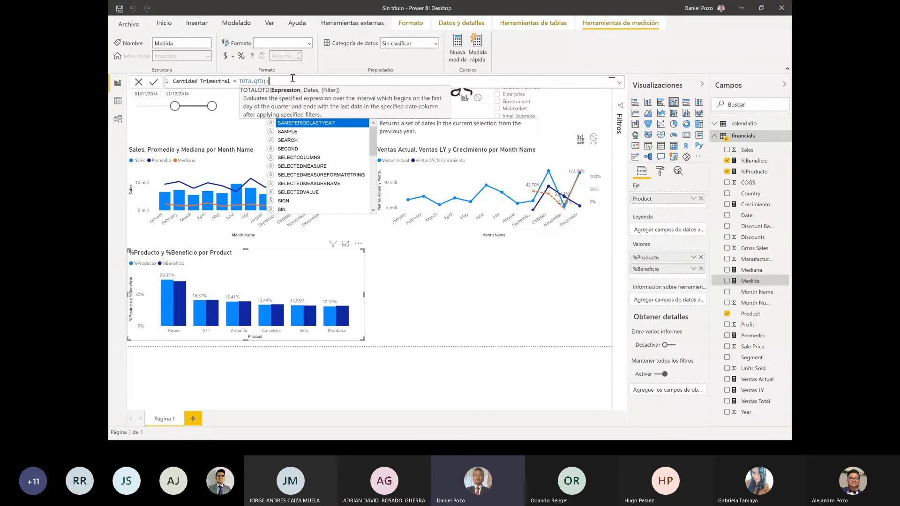
text(um()
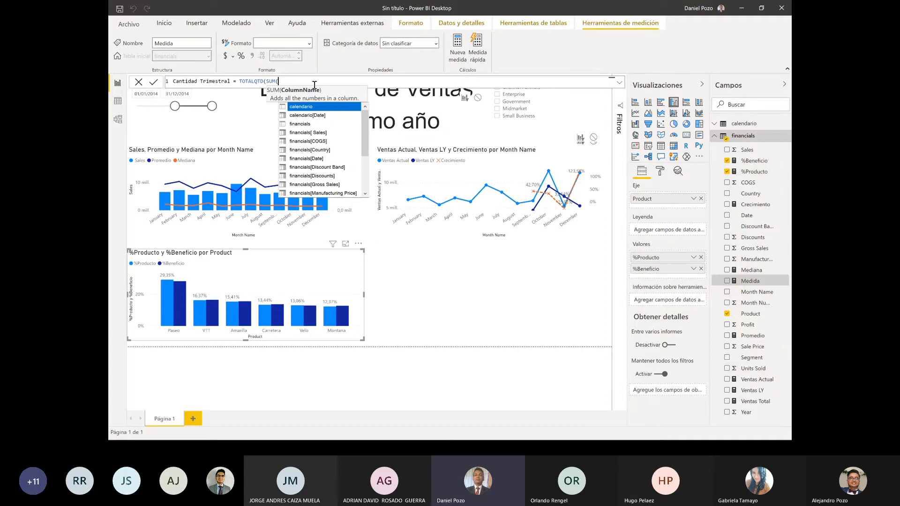
text(unit)
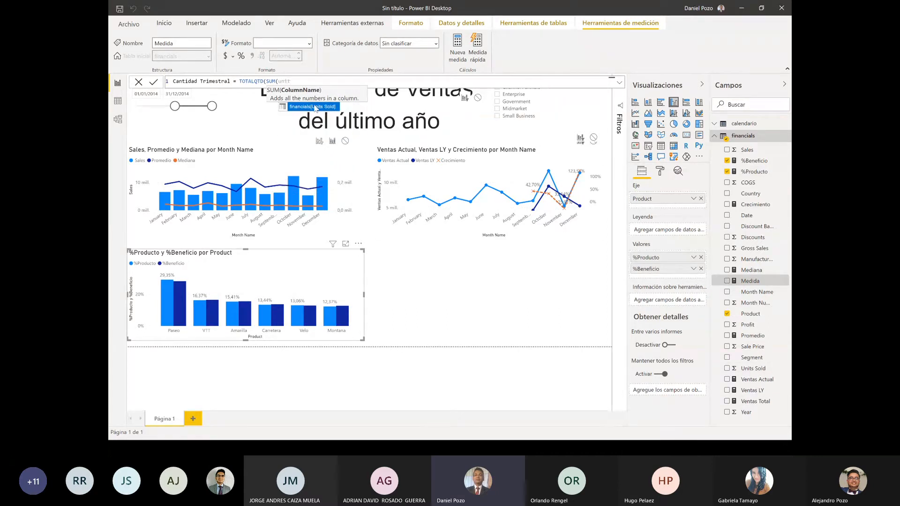
click(313, 107)
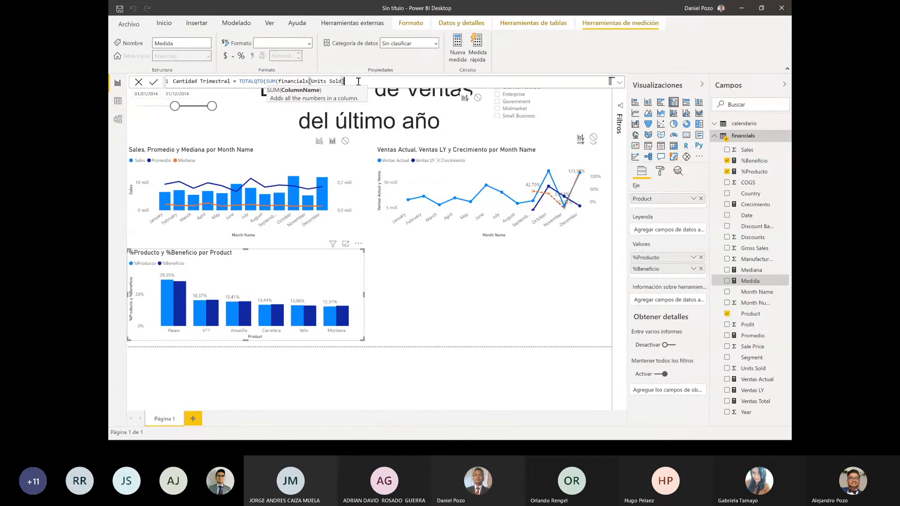
text())
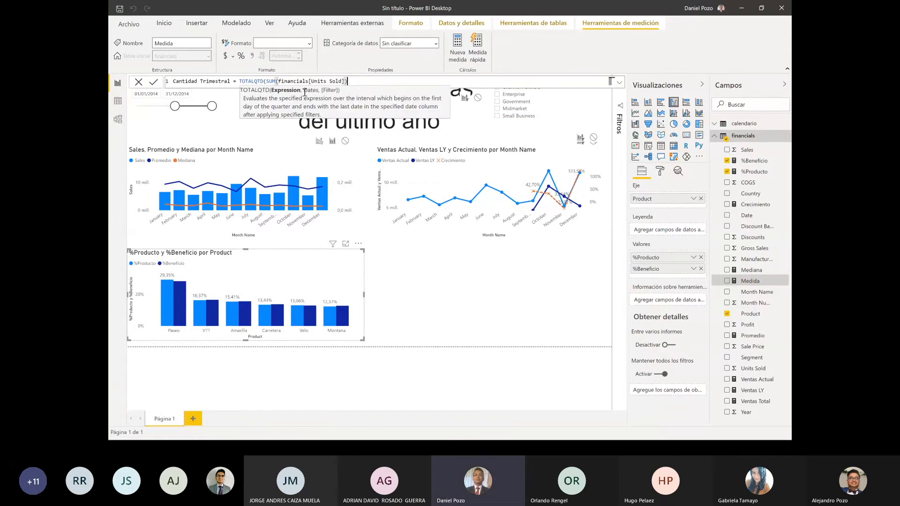
Step: Add calendario[Date] as the dates argument of the TOTALQTD call
text(,)
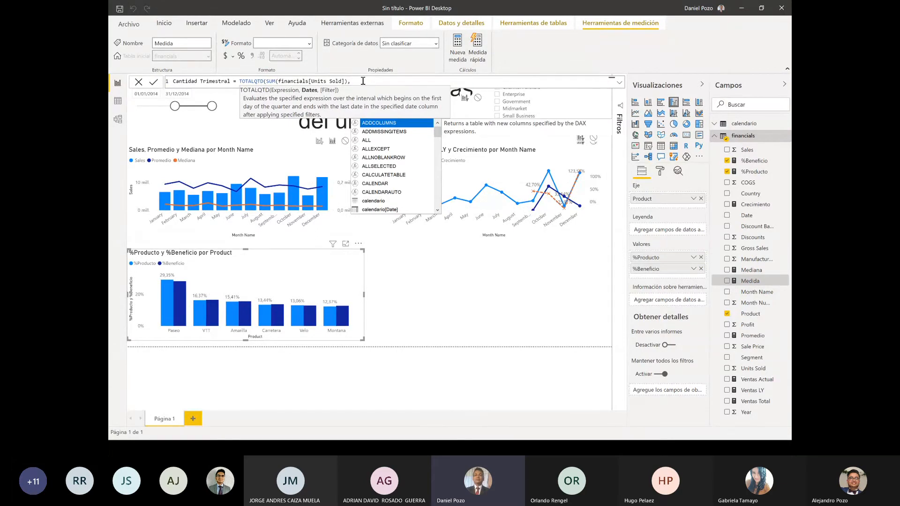
text(da)
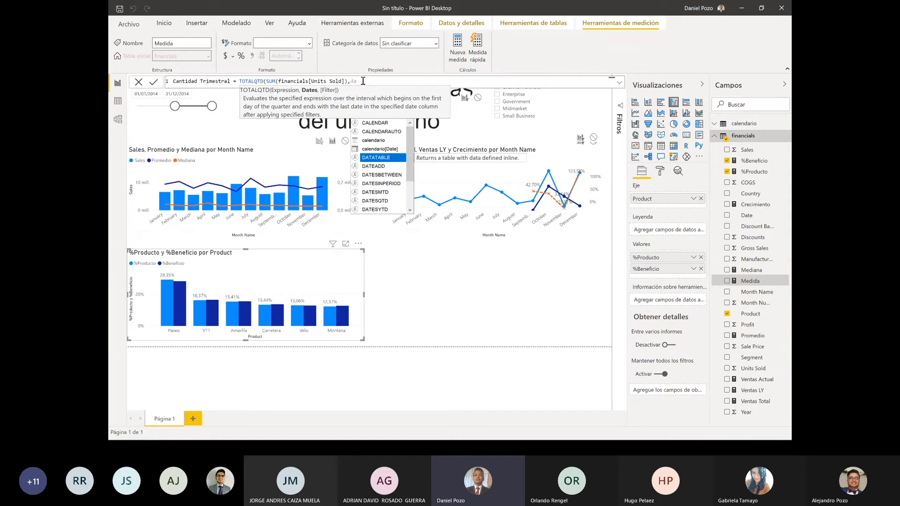
text(te)
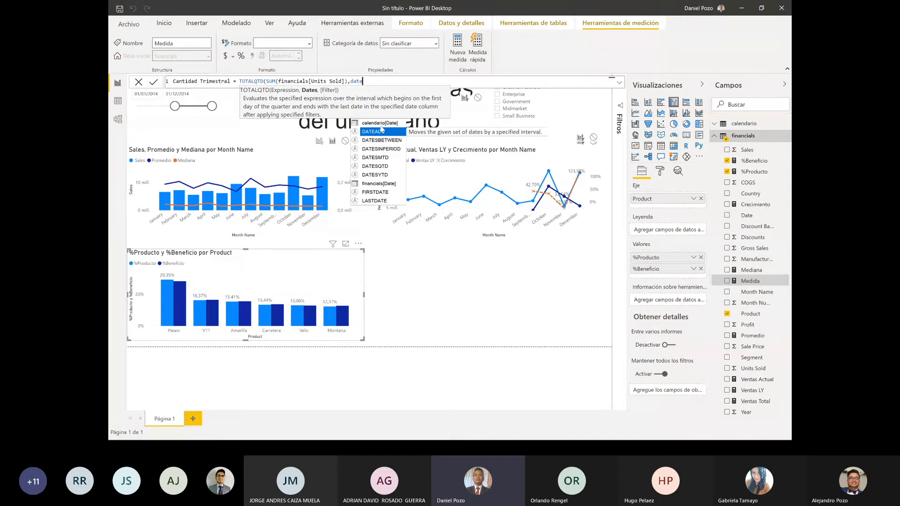
key(Up)
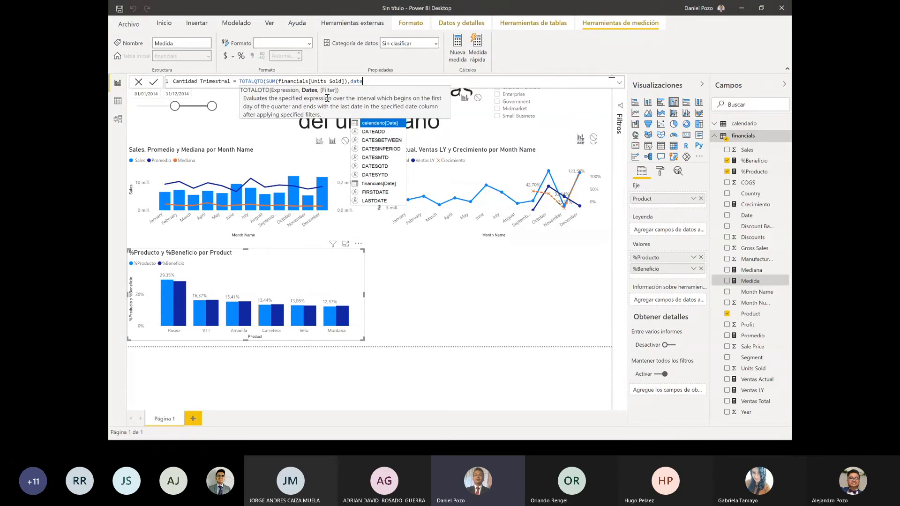
click(380, 123)
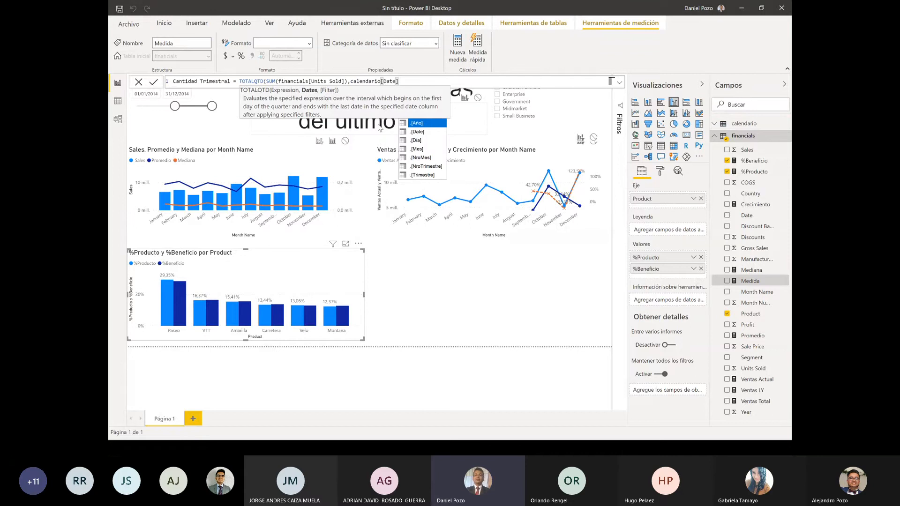
Step: Close the TOTALQTD call and commit the Cantidad Trimestral measure
text())
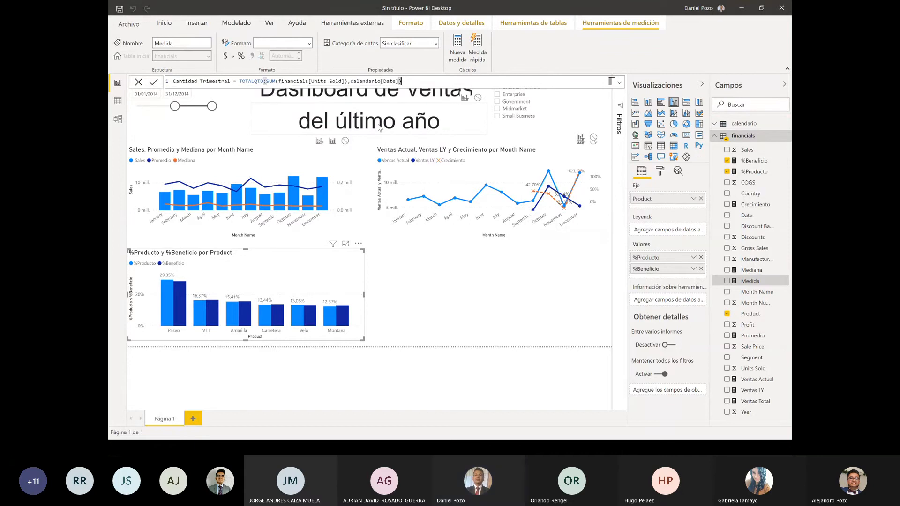
click(153, 83)
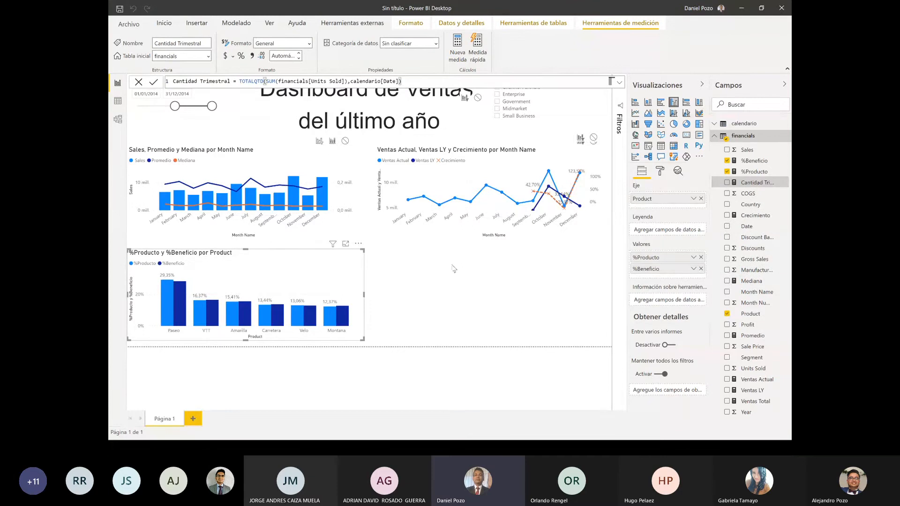
Step: Add a waterfall chart in the empty area beside the product percentage chart, with Cantidad Trimestral as its values
click(483, 288)
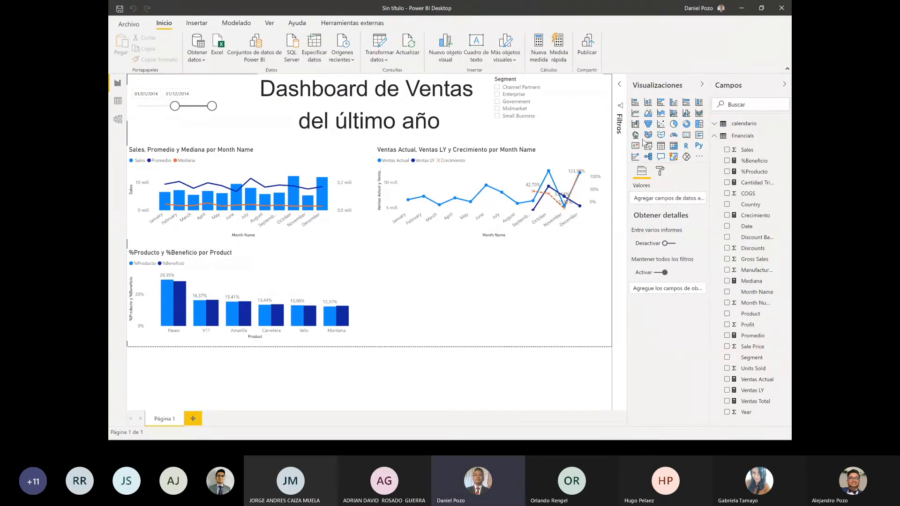
click(635, 124)
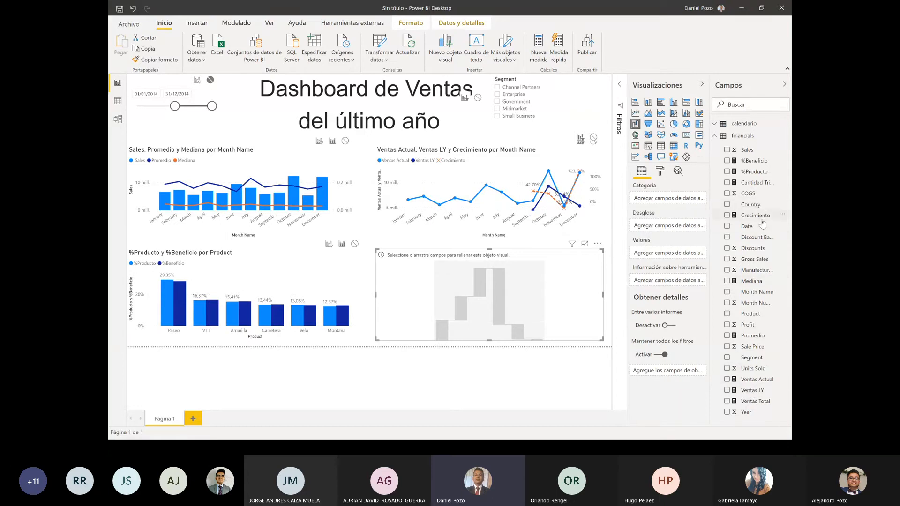
drag(756, 183, 685, 253)
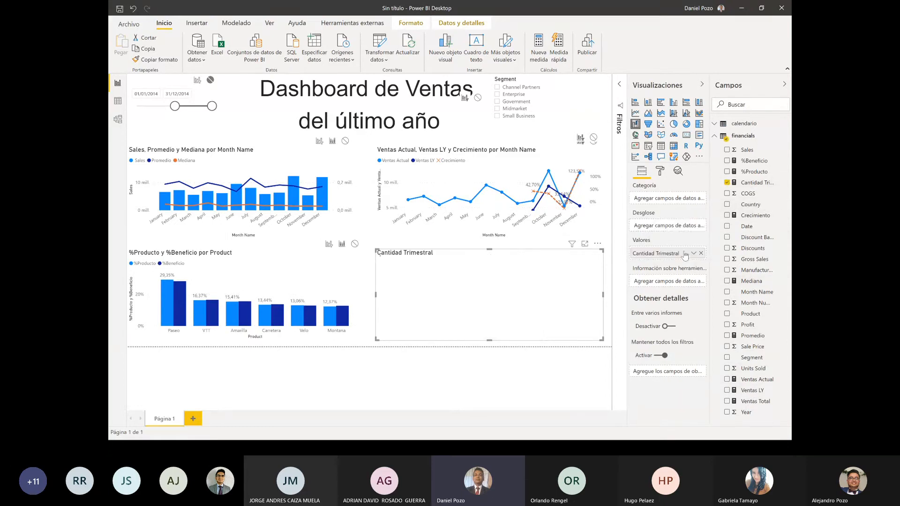
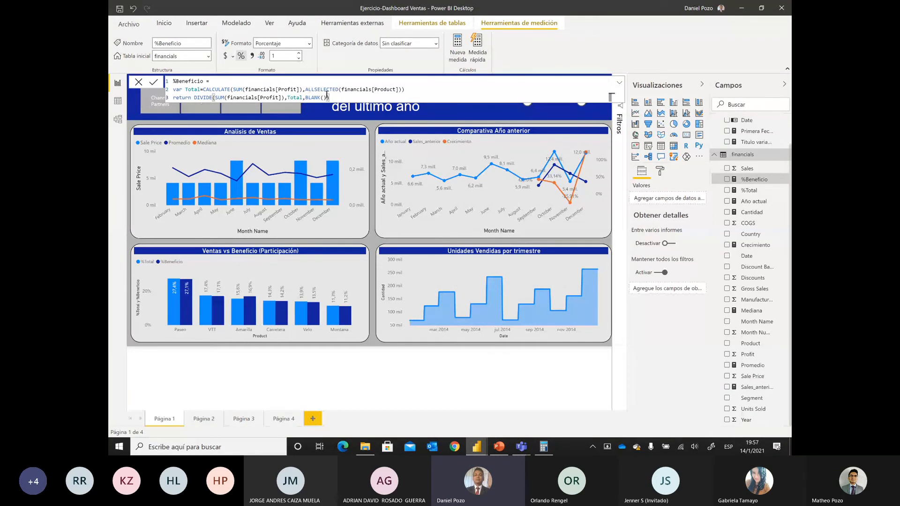
Step: Review the Total variable in the %Beneficio formula and the model relationship between the Calendario and financials tables
double_click(186, 89)
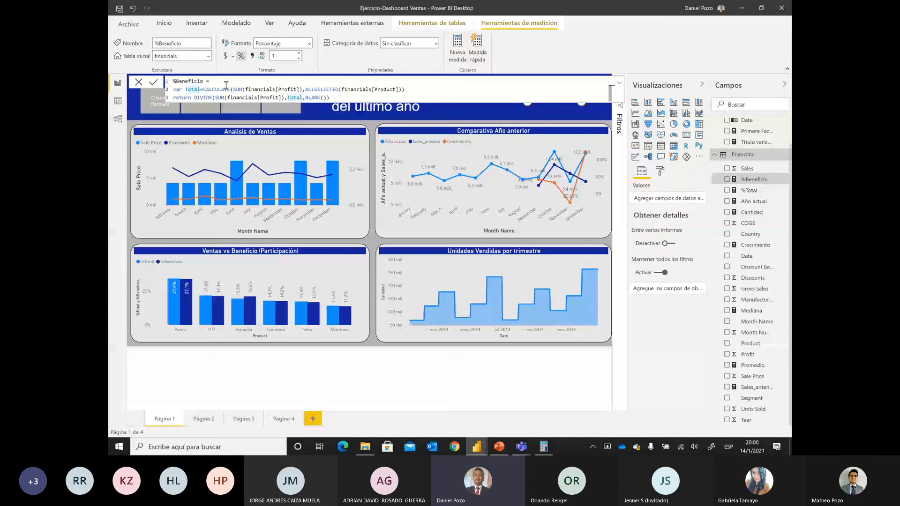
click(118, 119)
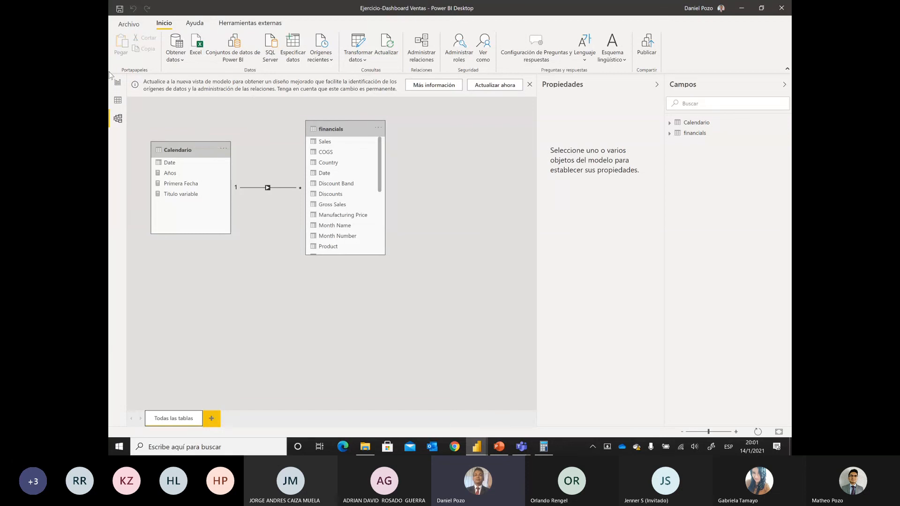
click(118, 83)
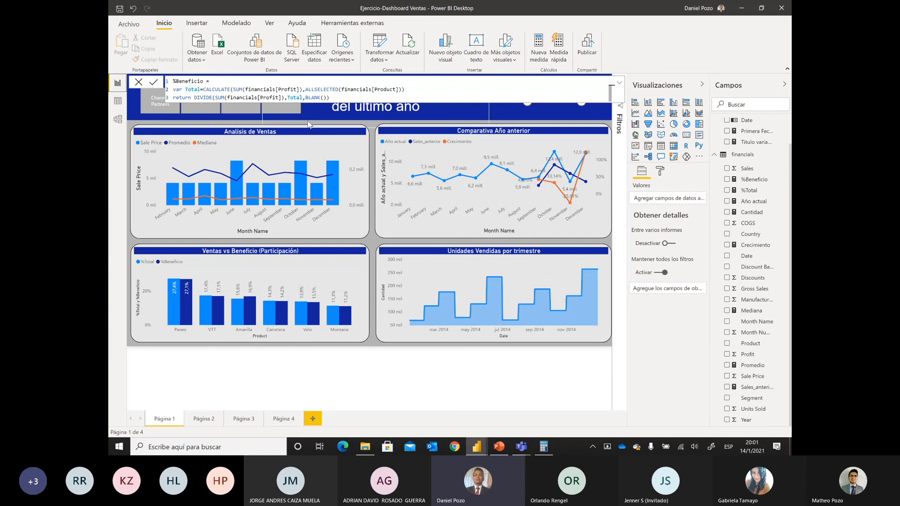
drag(184, 89, 411, 90)
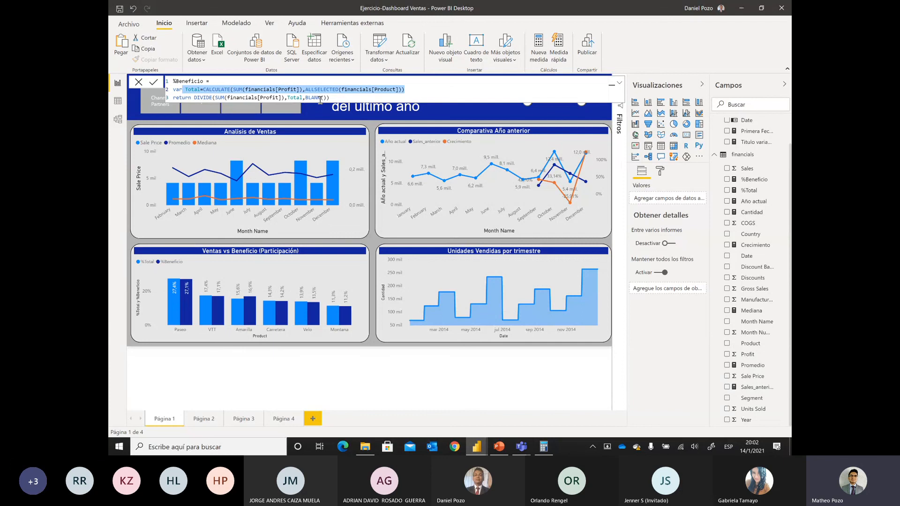
Step: Switch to the PowerPoint presentation to view the DAX course slide
click(501, 447)
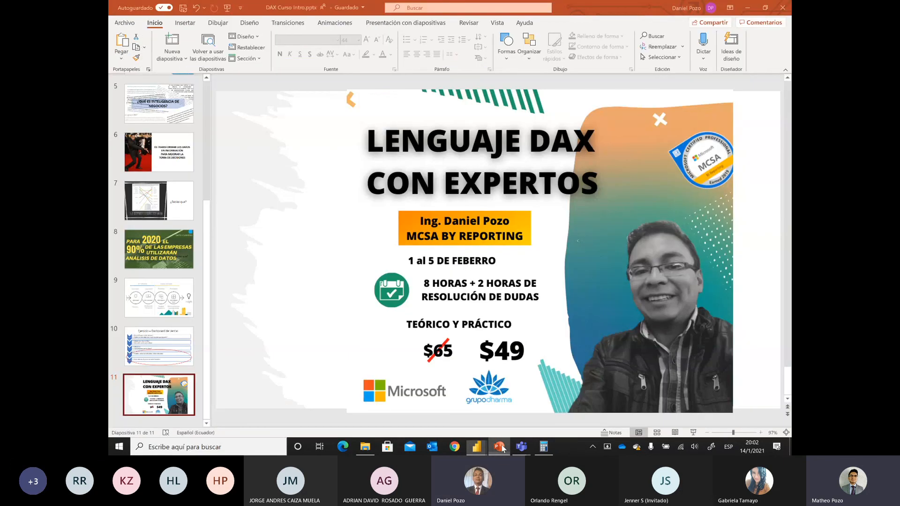